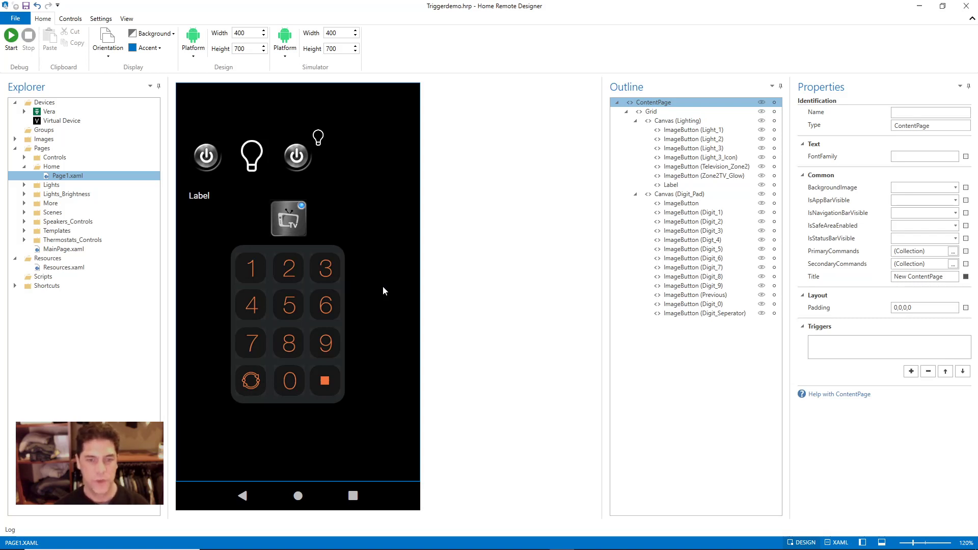
Step: Run the page in the simulator and test toggling the first power button and the light bulb button
{"action": "left_click", "coordinate": [11, 37]}
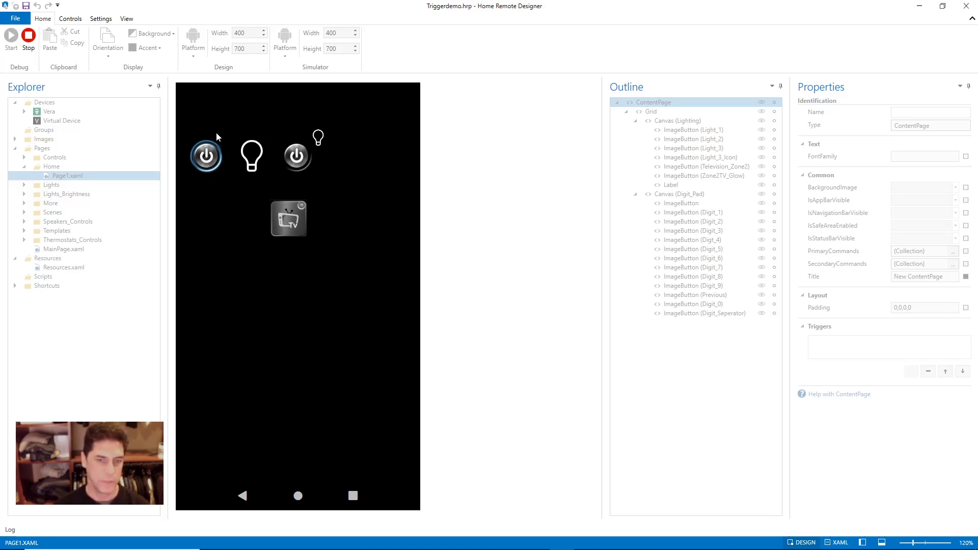
{"action": "left_click", "coordinate": [253, 155]}
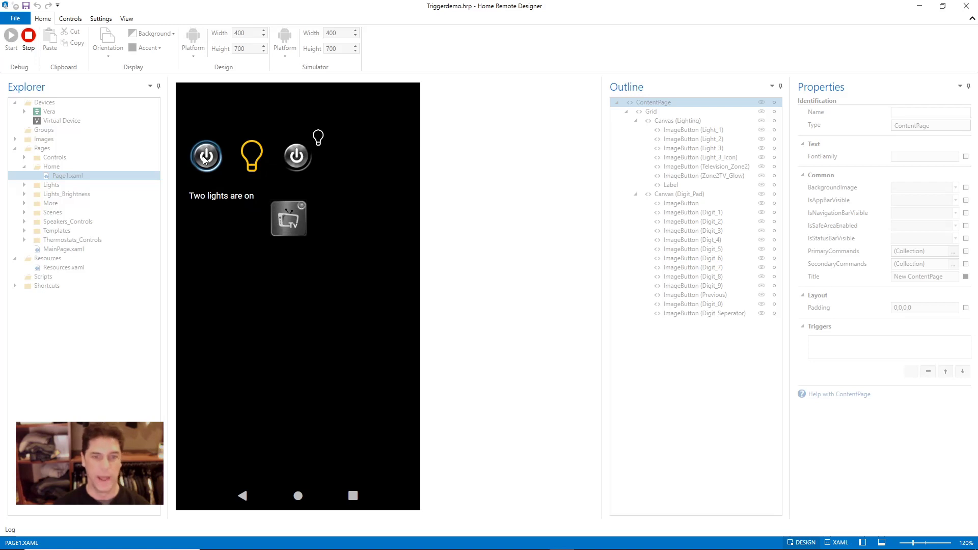
{"action": "left_click", "coordinate": [250, 159]}
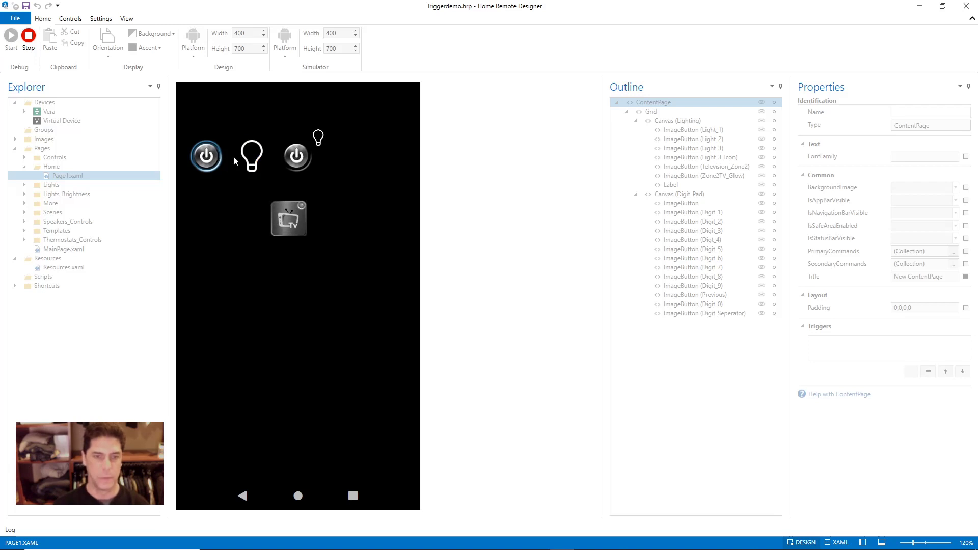
{"action": "left_click", "coordinate": [255, 159]}
{"action": "left_click", "coordinate": [208, 157]}
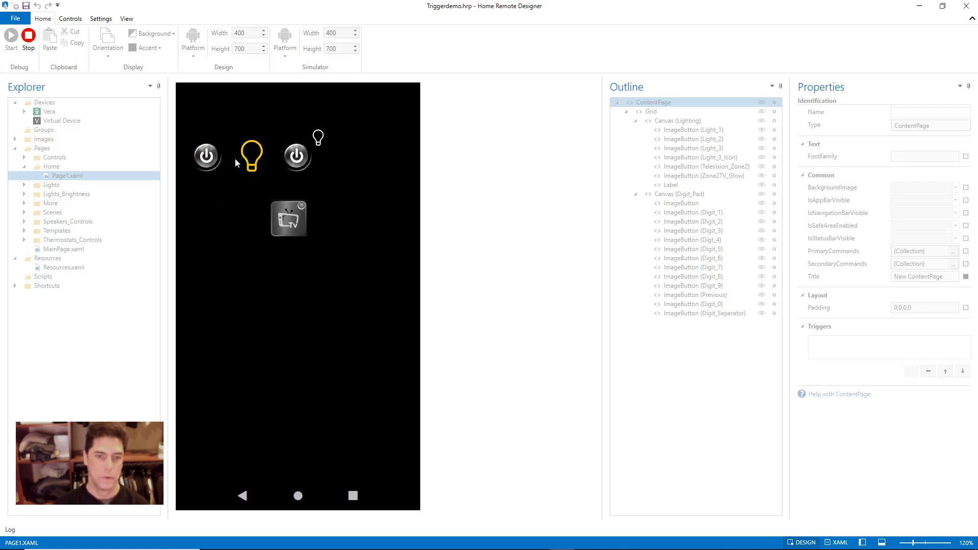
{"action": "left_click", "coordinate": [251, 161]}
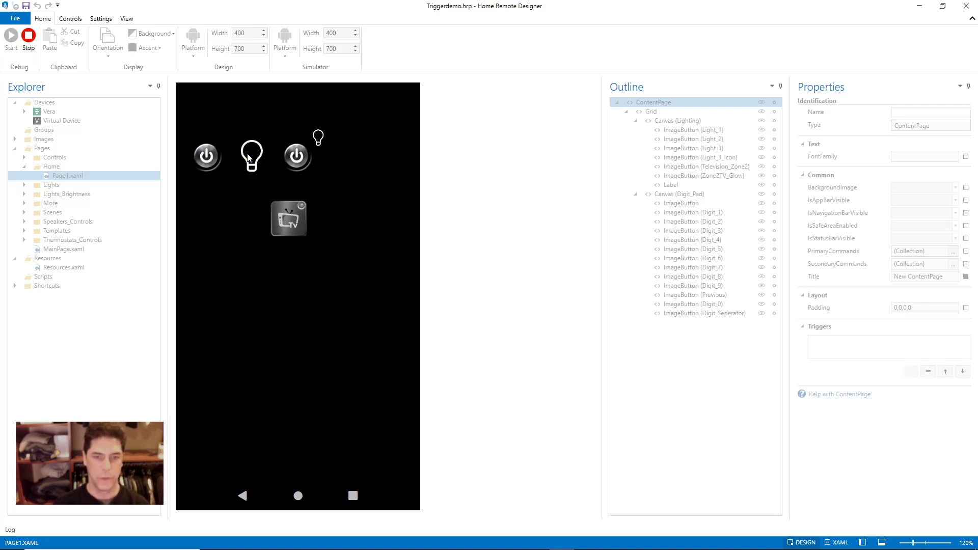
Step: Test the third light's power button and the TV button's digit pad toggle, then end the simulation
{"action": "left_click", "coordinate": [297, 156]}
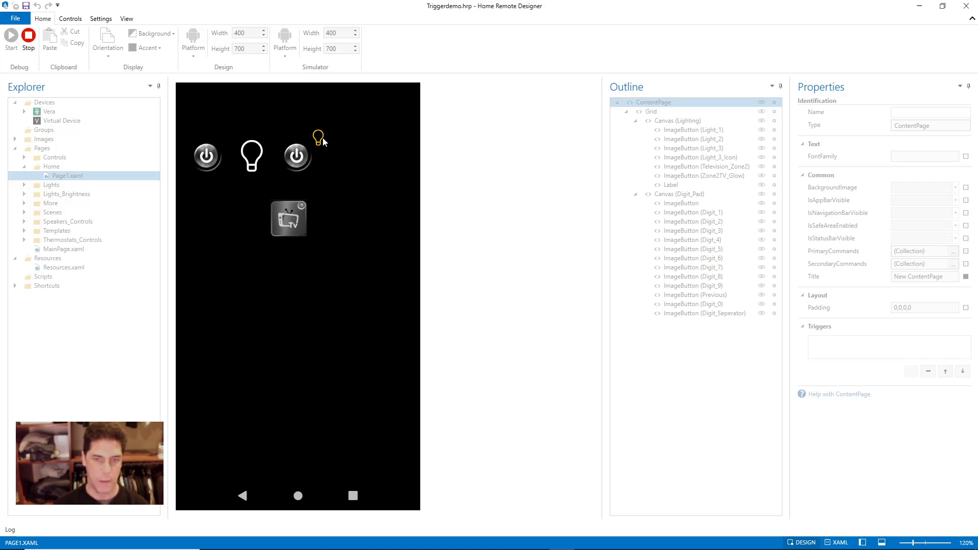
{"action": "left_click", "coordinate": [289, 219]}
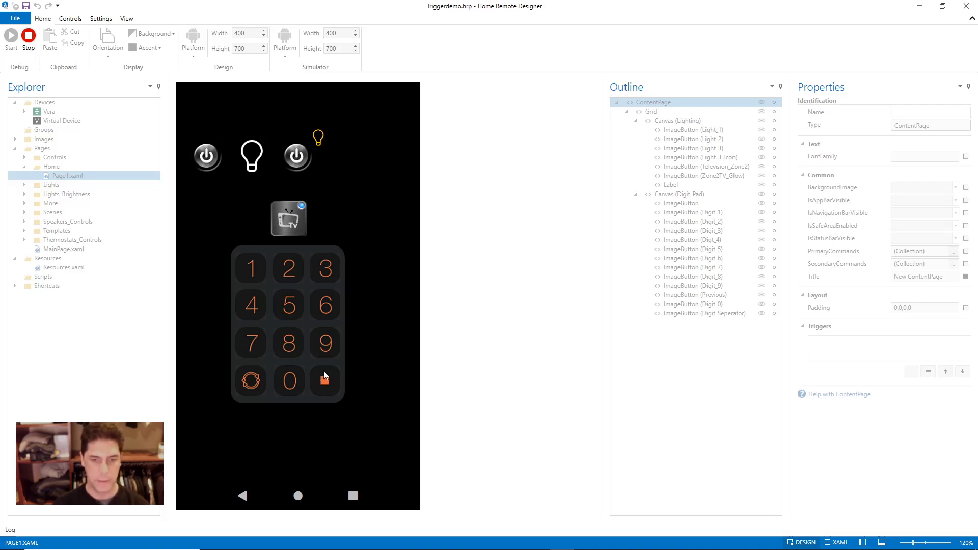
{"action": "left_click", "coordinate": [295, 220]}
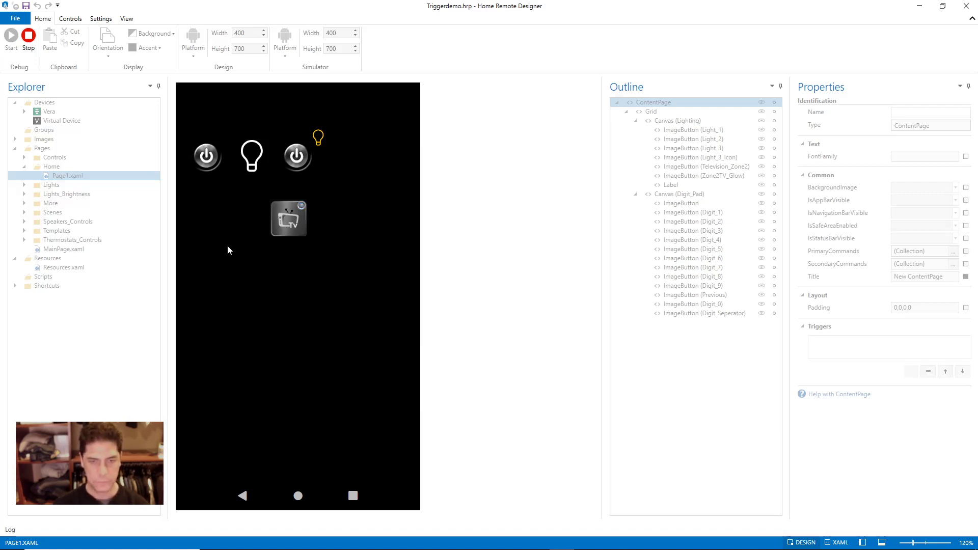
{"action": "left_click", "coordinate": [303, 160]}
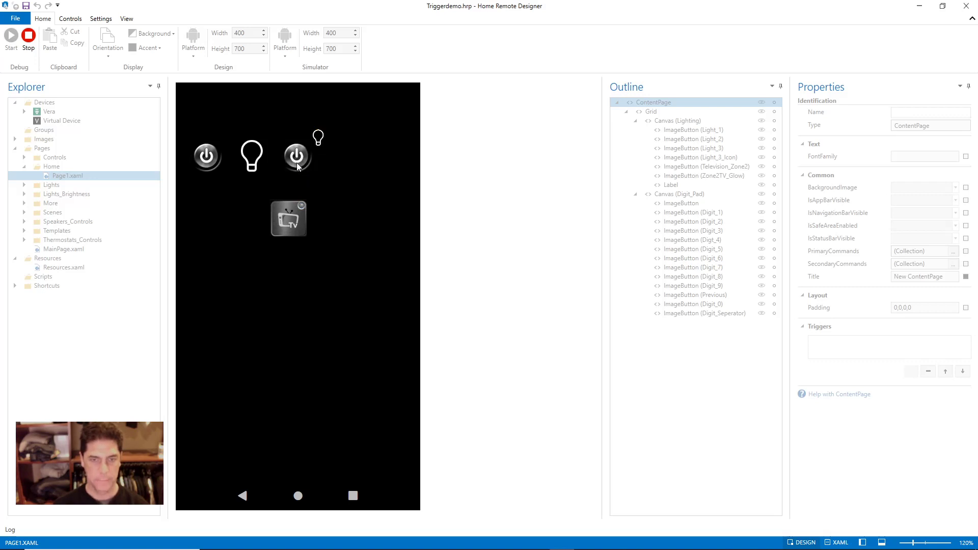
{"action": "left_click", "coordinate": [30, 47]}
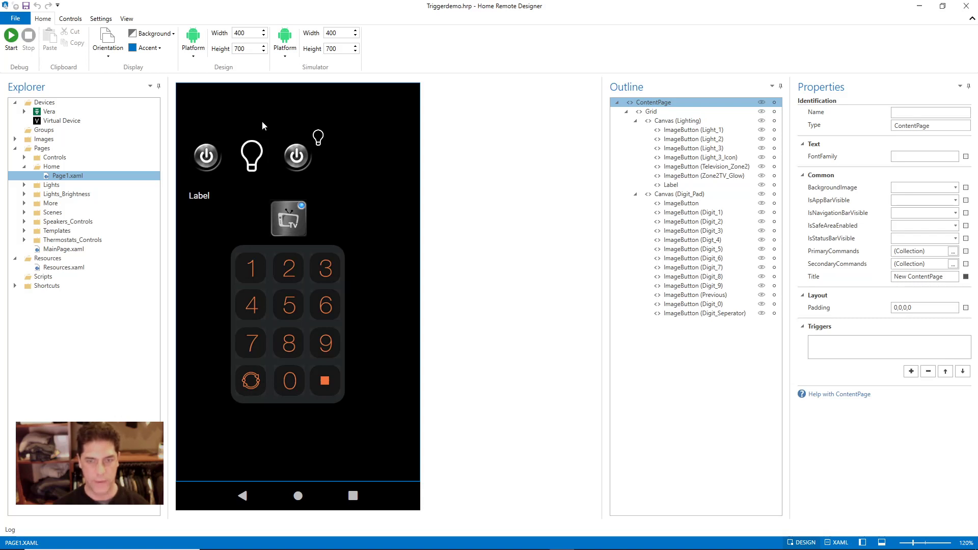
Step: Select the first power button on the page and examine its Name property
{"action": "left_click", "coordinate": [207, 166]}
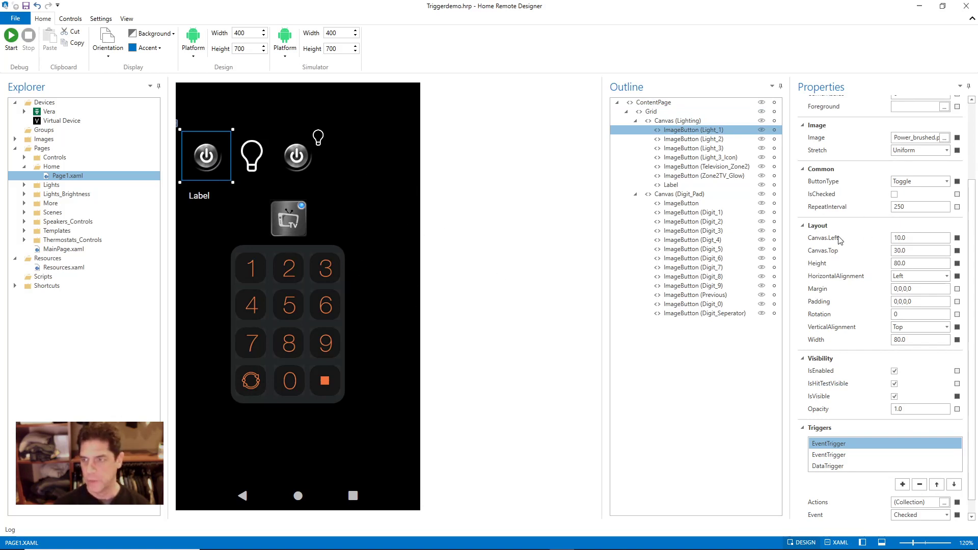
{"action": "scroll", "coordinate": [841, 240], "scroll_direction": "up", "scroll_amount": 4}
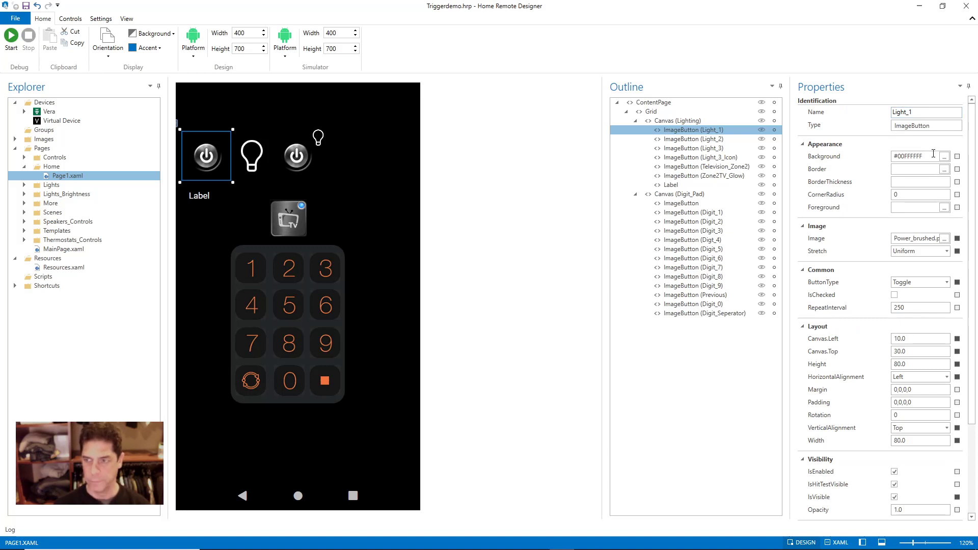
{"action": "double_click", "coordinate": [920, 113]}
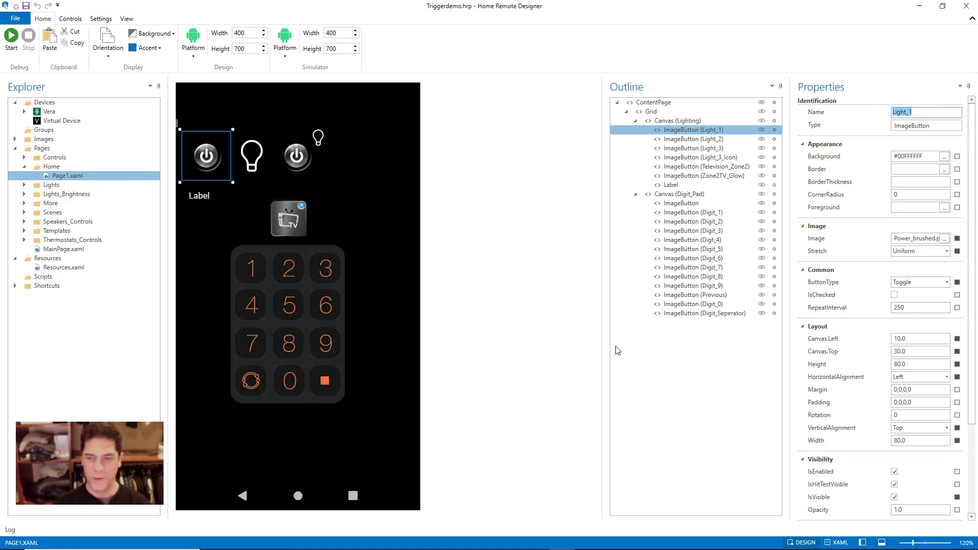
{"action": "left_click", "coordinate": [925, 113]}
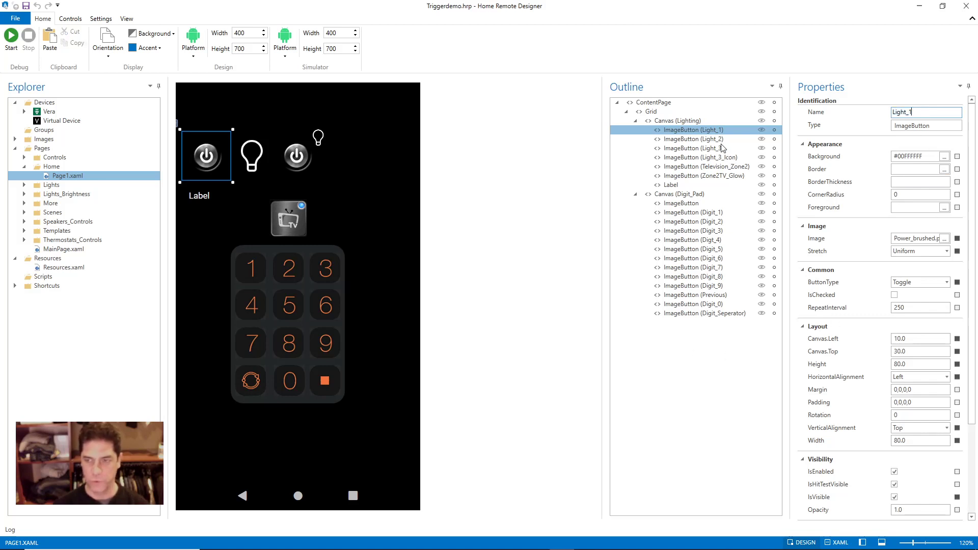
{"action": "key", "text": "Return"}
Step: Compare the names of the other lighting, television and digit pad buttons with the Light_1 button's name
{"action": "left_click", "coordinate": [697, 139]}
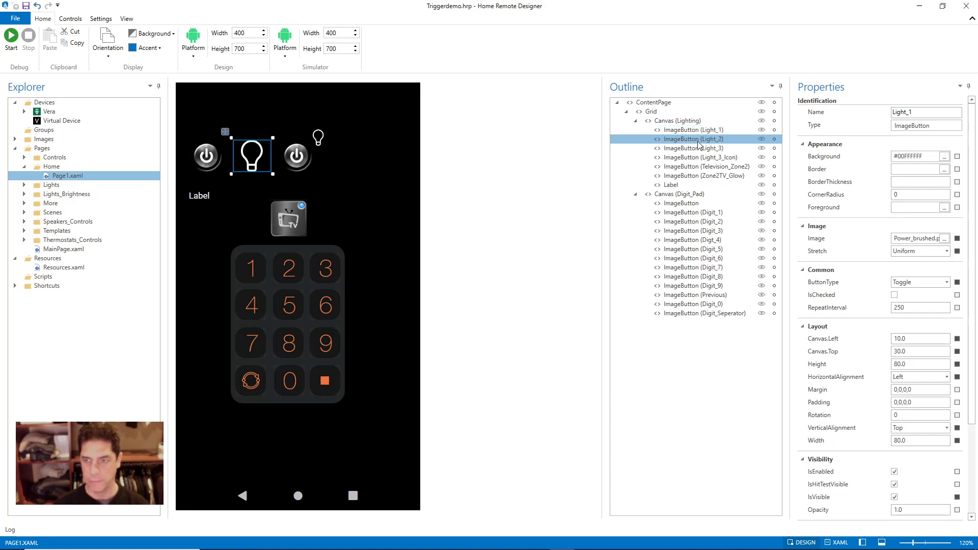
{"action": "left_click", "coordinate": [700, 149]}
{"action": "left_click", "coordinate": [701, 158]}
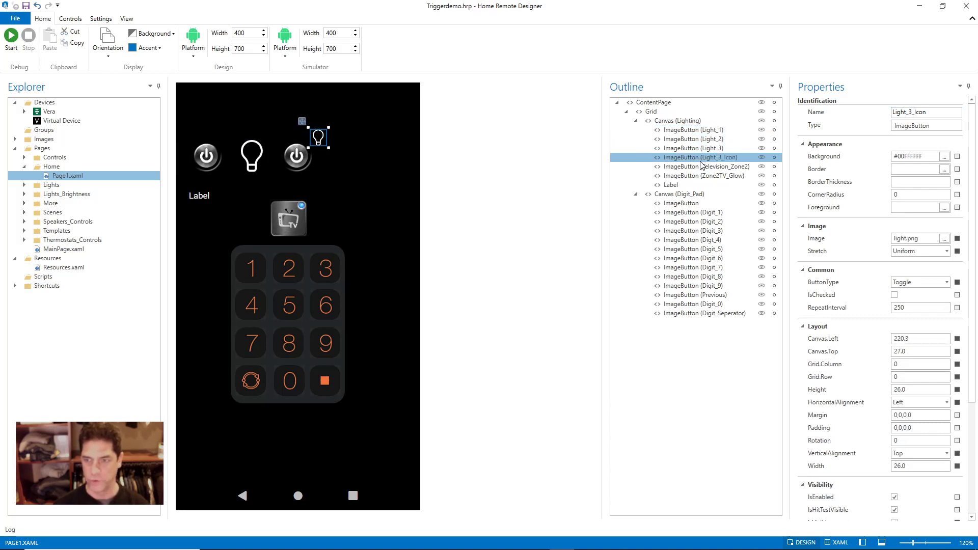
{"action": "left_click", "coordinate": [703, 167]}
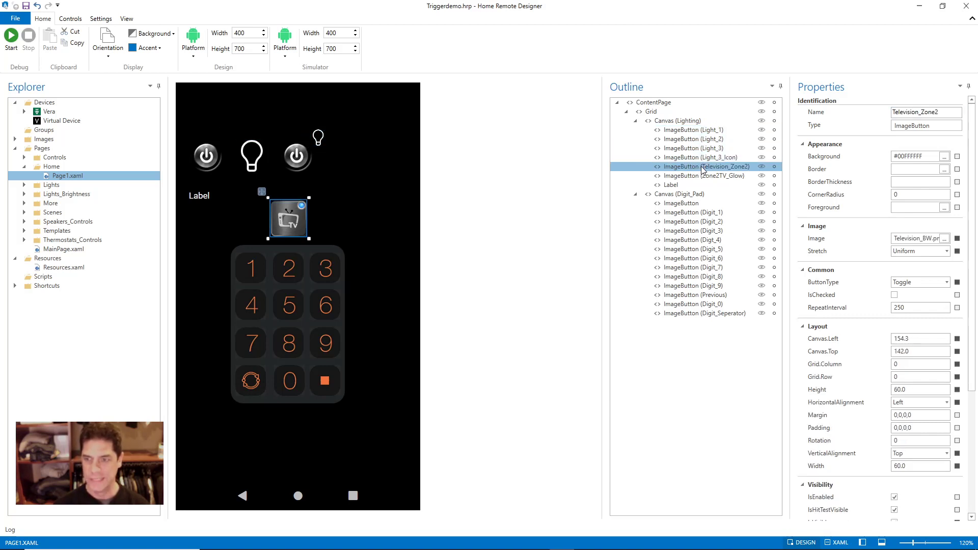
{"action": "left_click", "coordinate": [702, 213]}
{"action": "left_click", "coordinate": [706, 225]}
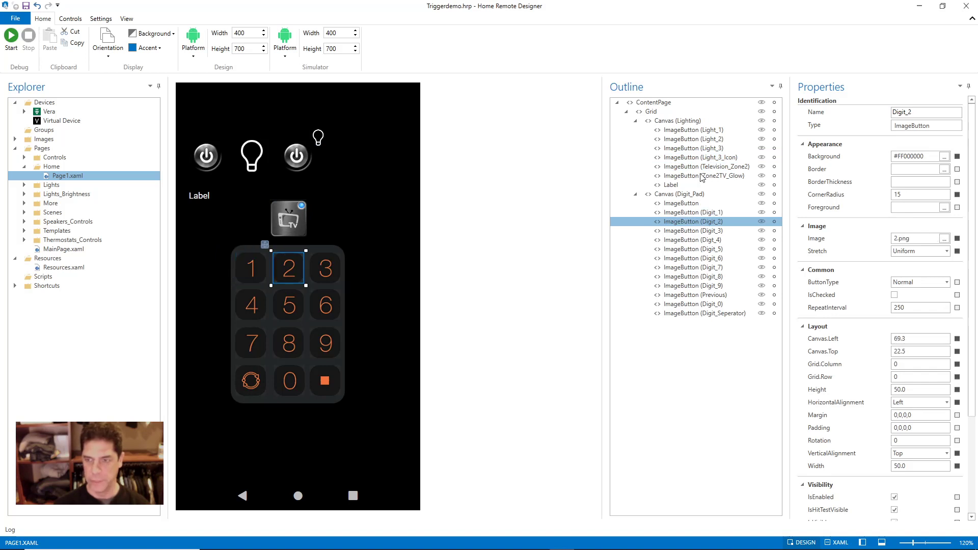
{"action": "left_click", "coordinate": [699, 151]}
{"action": "left_click", "coordinate": [694, 138]}
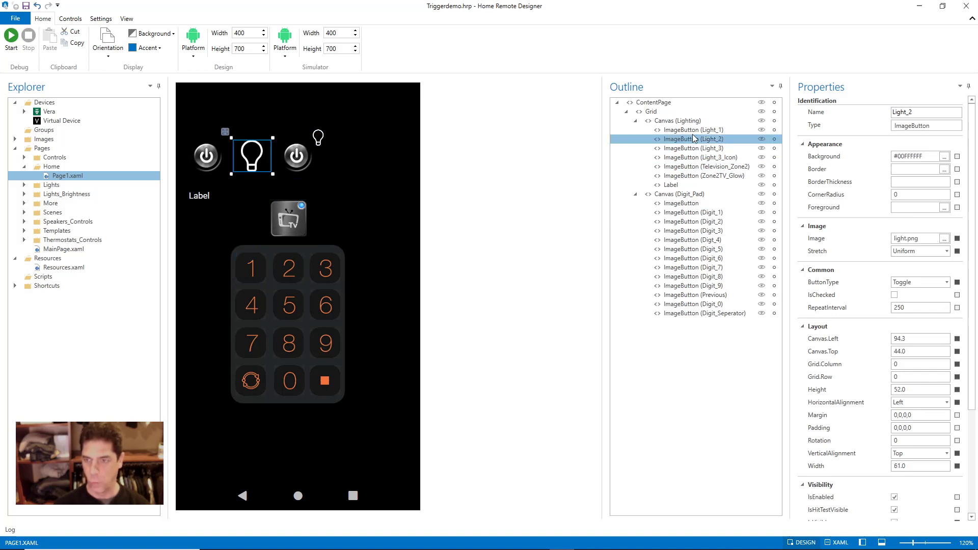
{"action": "left_click", "coordinate": [692, 131]}
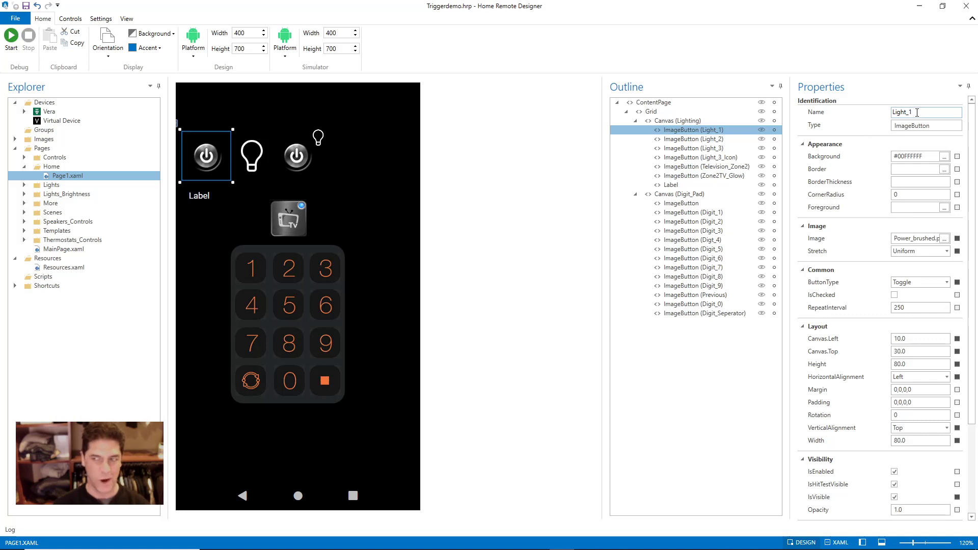
{"action": "left_click", "coordinate": [917, 112]}
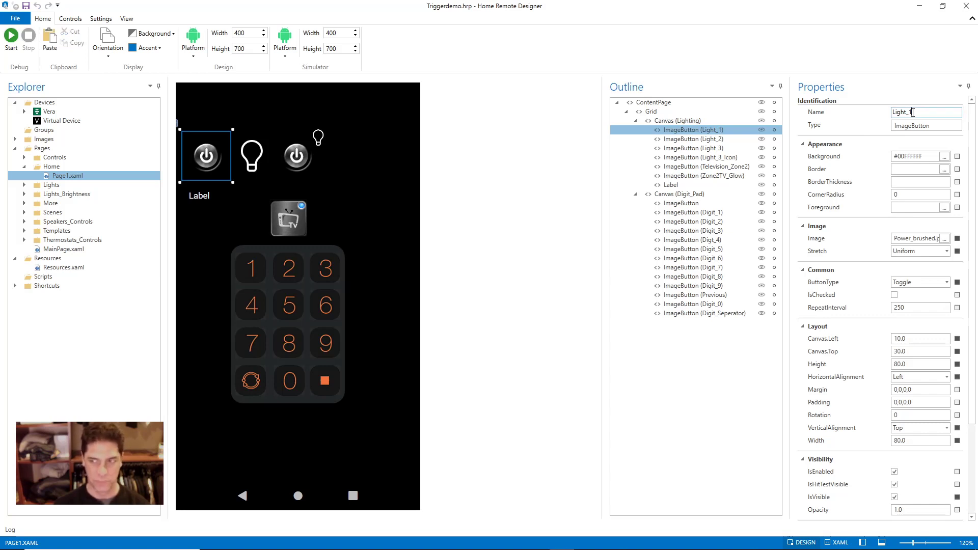
{"action": "left_click_drag", "start_coordinate": [917, 112], "coordinate": [886, 115]}
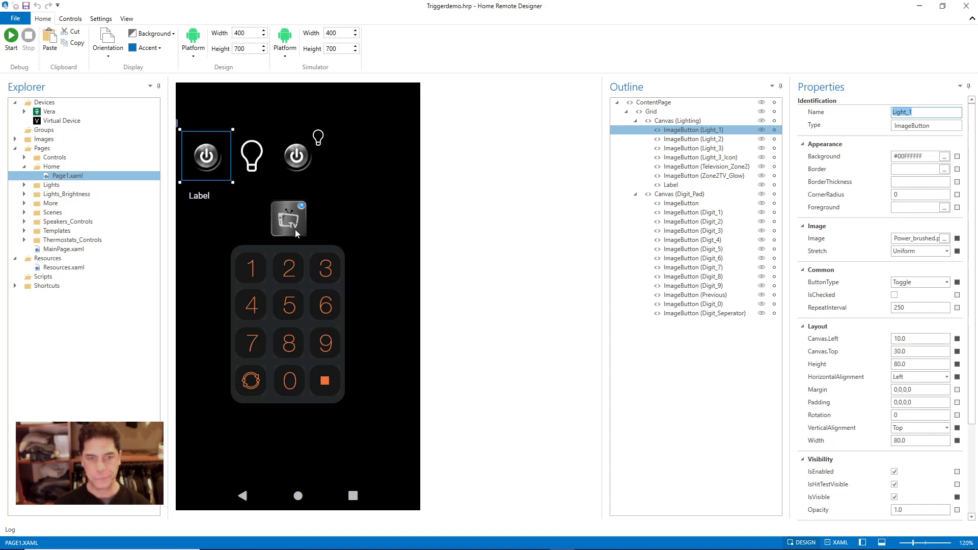
{"action": "left_click", "coordinate": [208, 237]}
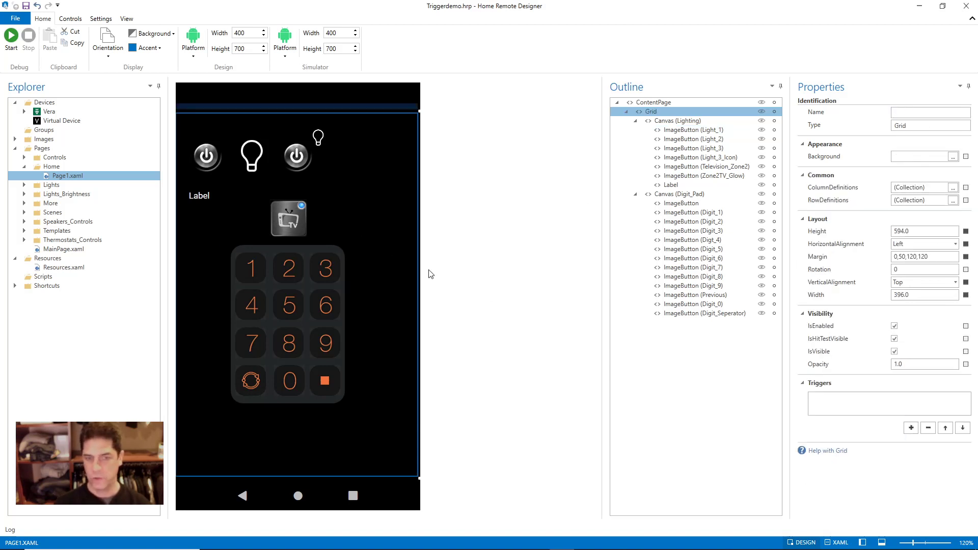
Step: Examine the trigger types that can be added to the Light_1 button without adding one
{"action": "left_click", "coordinate": [208, 167]}
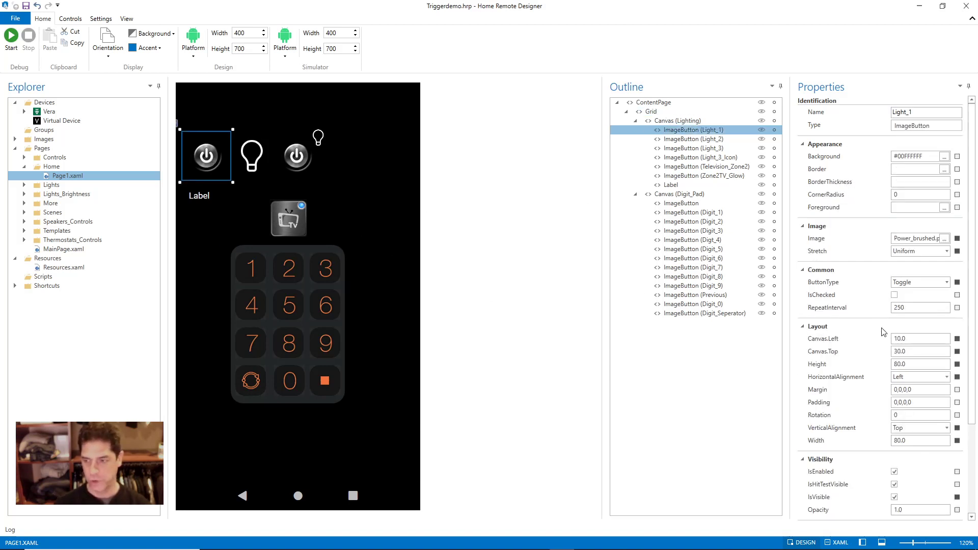
{"action": "scroll", "coordinate": [874, 328], "scroll_direction": "down", "scroll_amount": 3}
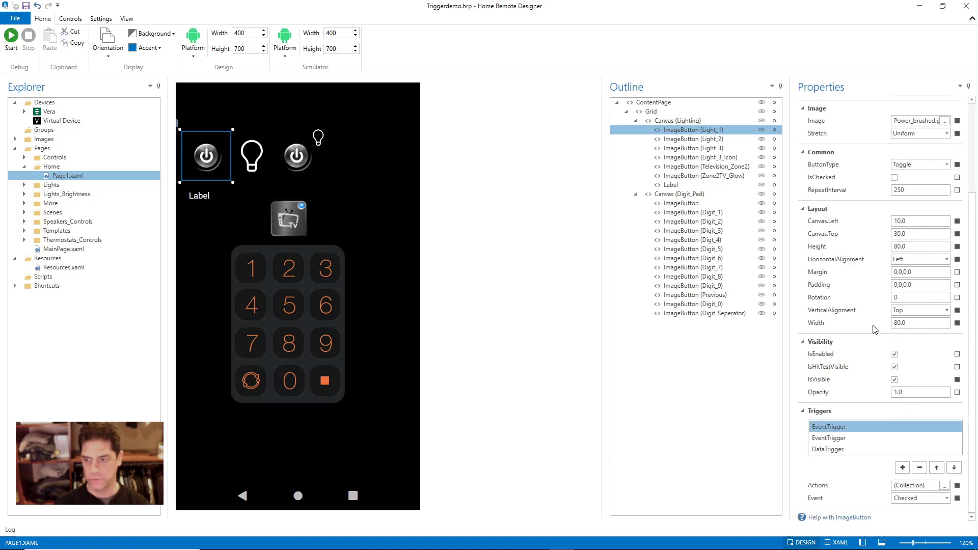
{"action": "left_click", "coordinate": [902, 467]}
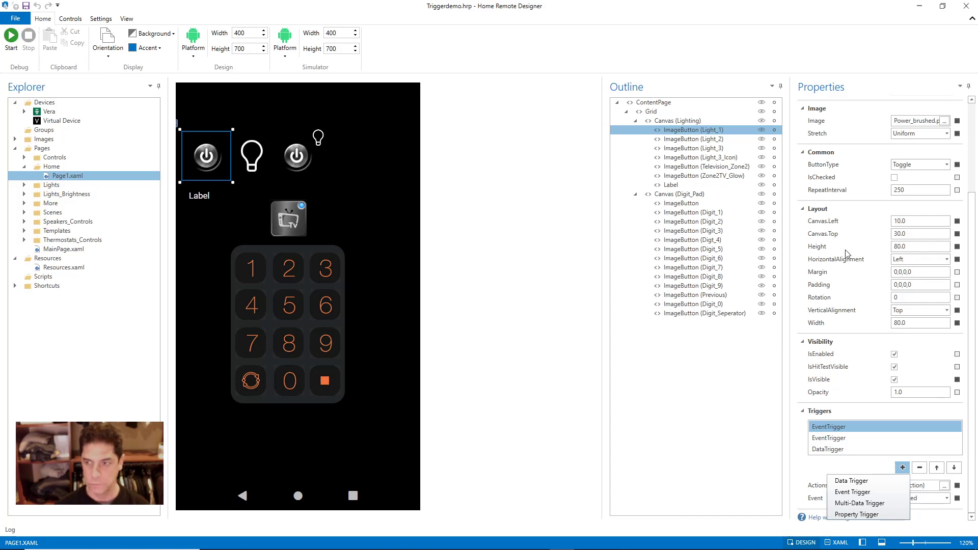
{"action": "scroll", "coordinate": [873, 372], "scroll_direction": "up", "scroll_amount": 3}
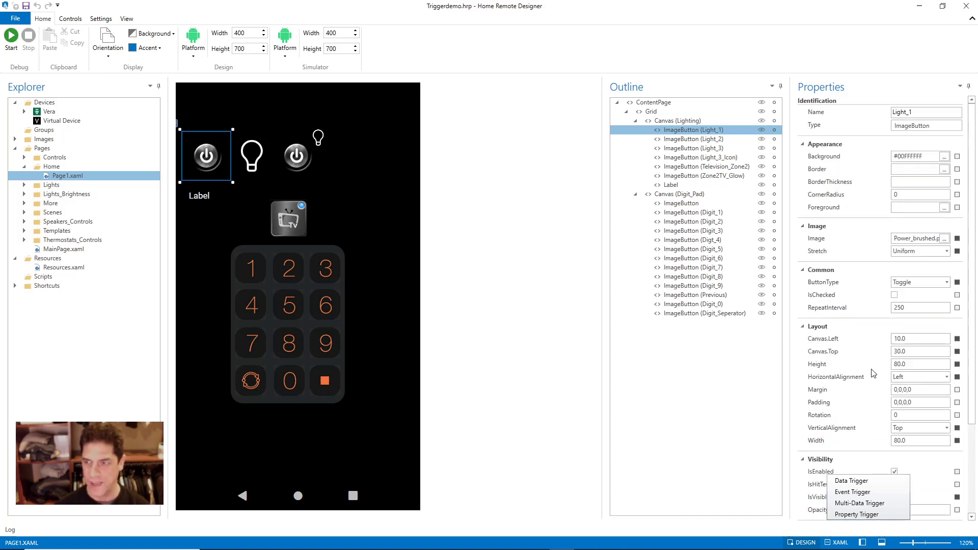
{"action": "scroll", "coordinate": [873, 372], "scroll_direction": "down", "scroll_amount": 3}
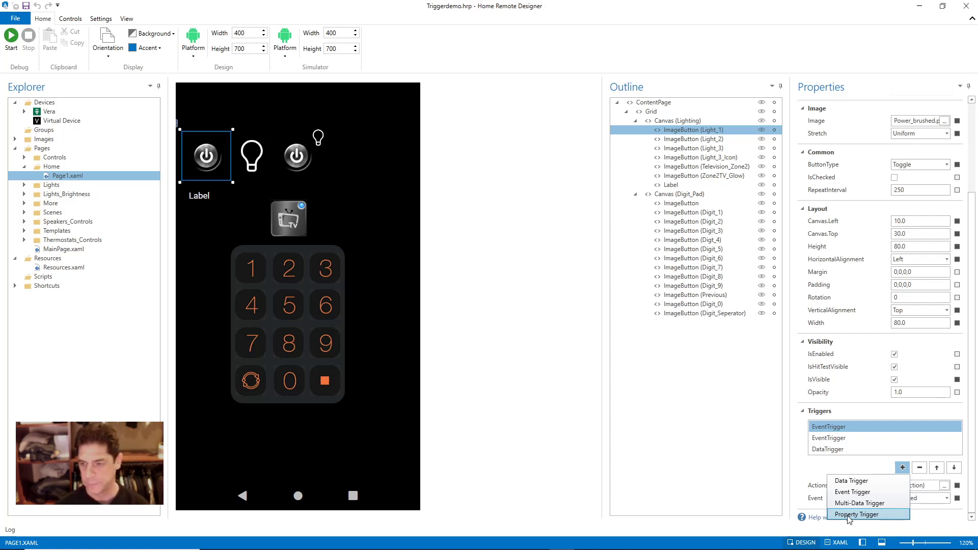
{"action": "left_click", "coordinate": [839, 430]}
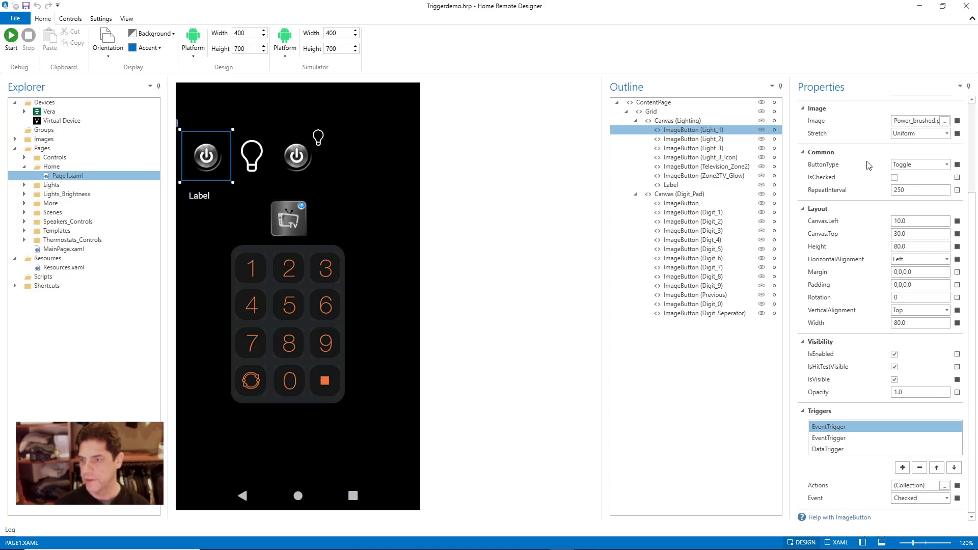
Step: Review Light_1's two event triggers, keep Unchecked as the second one's event, and open the Checked trigger's action collection
{"action": "left_click", "coordinate": [822, 431]}
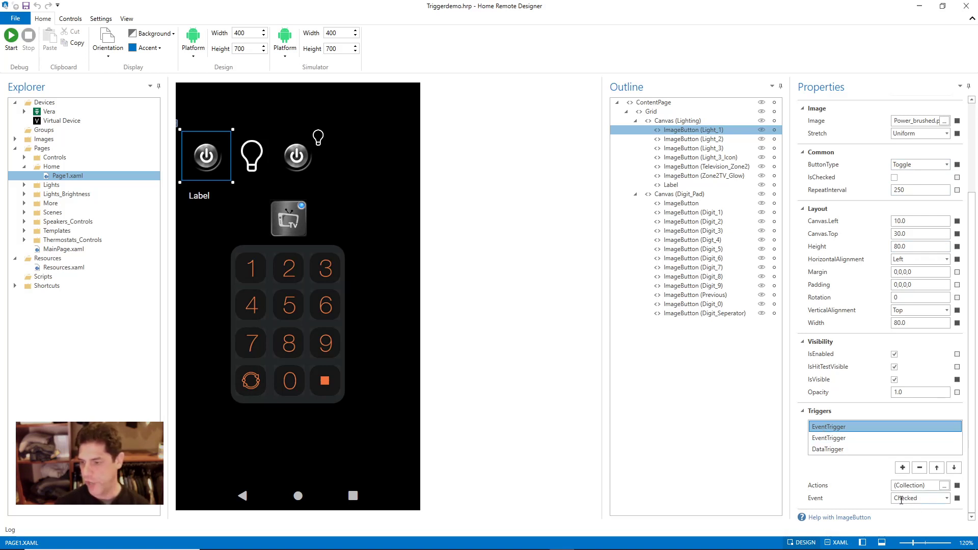
{"action": "left_click", "coordinate": [833, 439]}
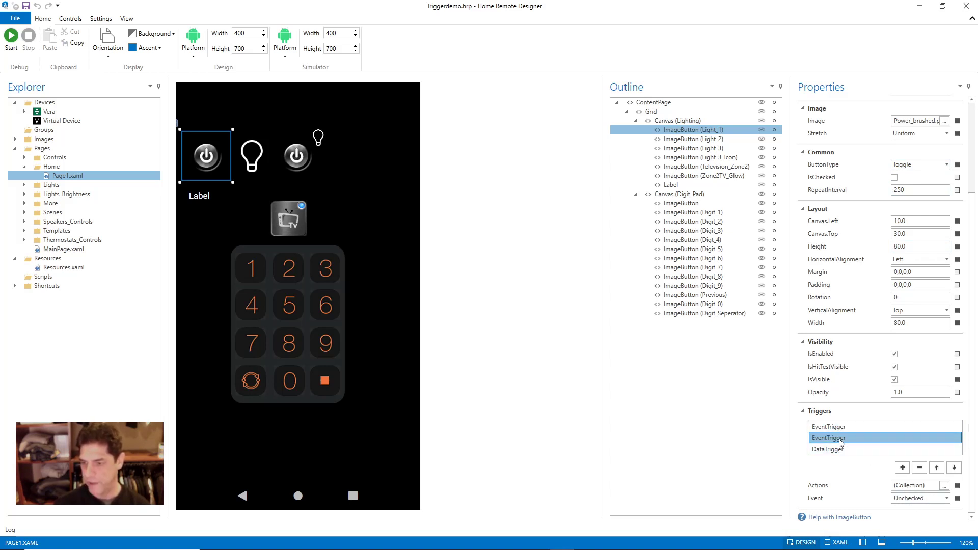
{"action": "left_click", "coordinate": [946, 498]}
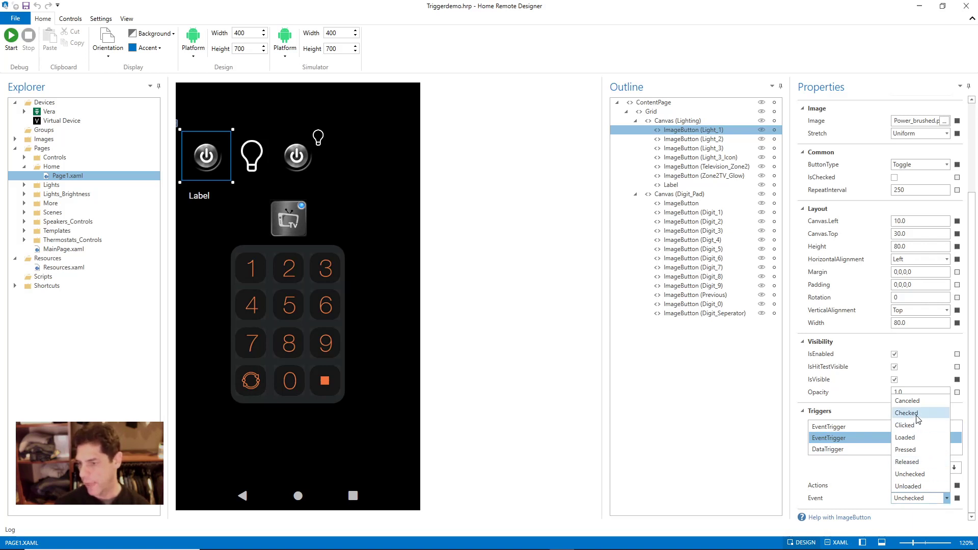
{"action": "left_click", "coordinate": [917, 474]}
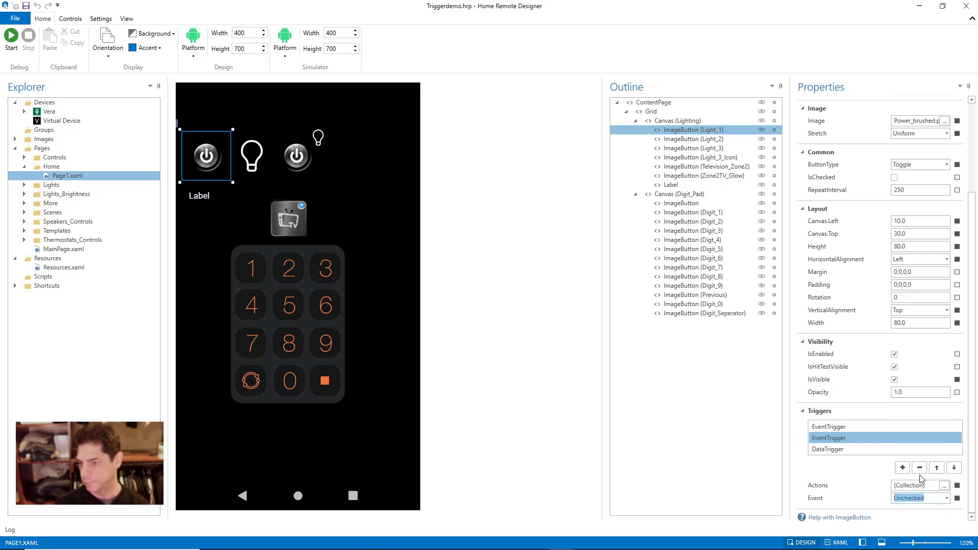
{"action": "left_click", "coordinate": [831, 428]}
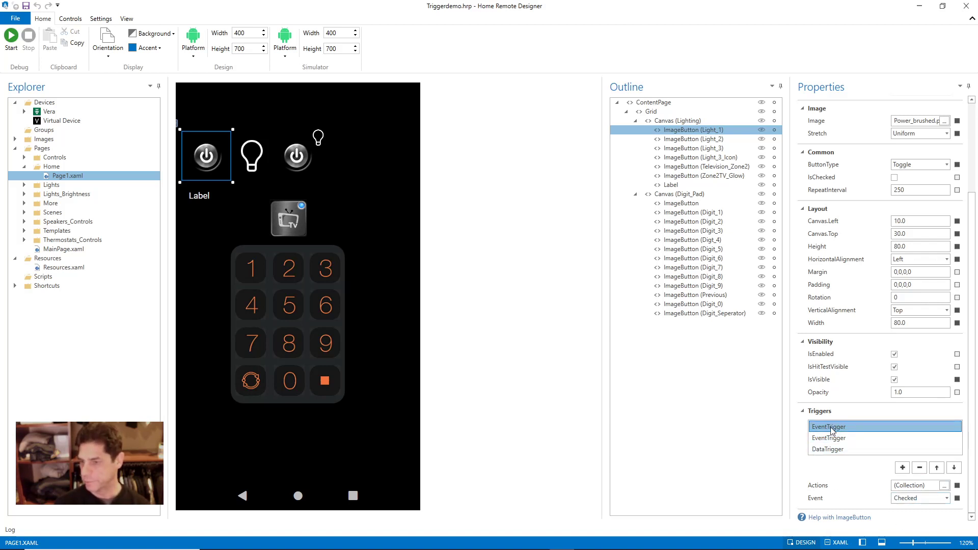
{"action": "left_click", "coordinate": [944, 486]}
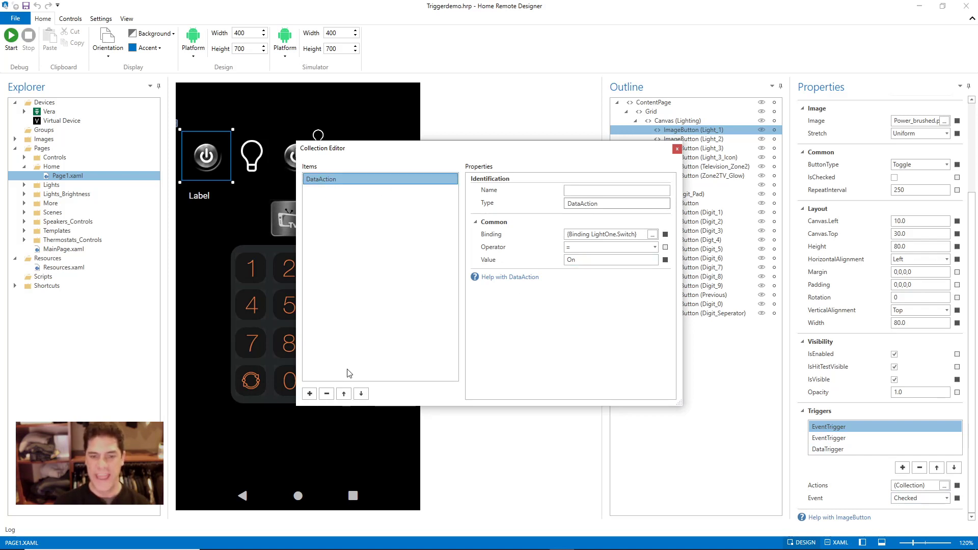
Step: Examine the action types that can be added to Light_1's Checked trigger and browse the device bindings offered for its DataAction
{"action": "left_click", "coordinate": [309, 394]}
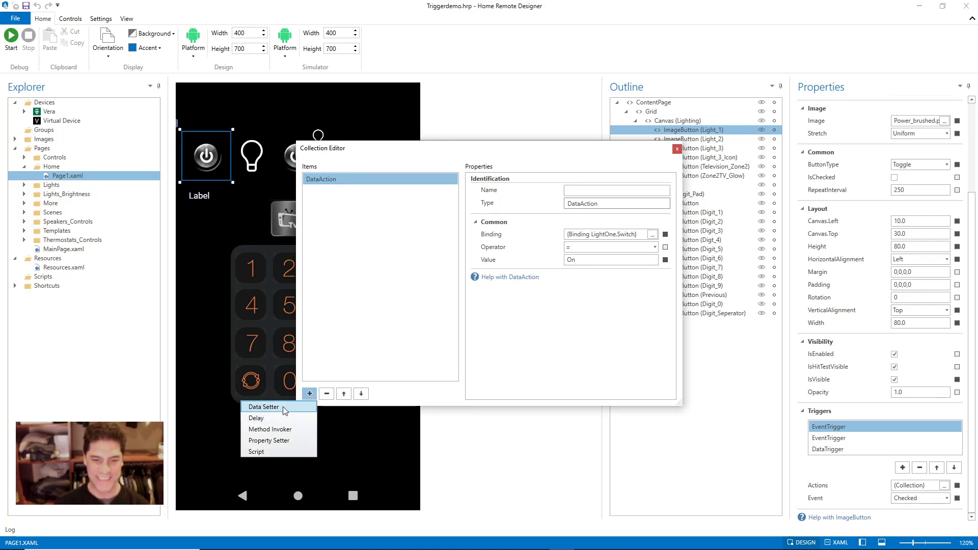
{"action": "left_click", "coordinate": [351, 268]}
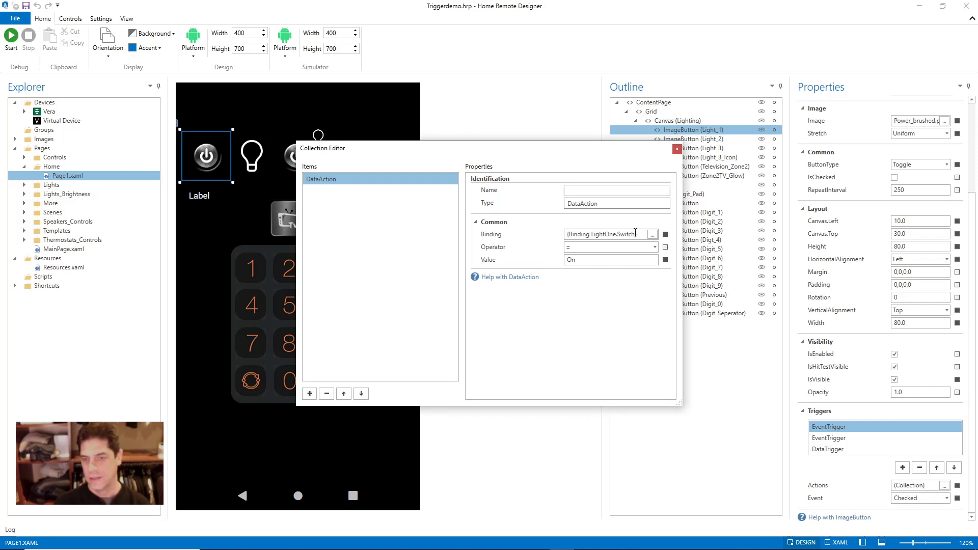
{"action": "left_click", "coordinate": [652, 235]}
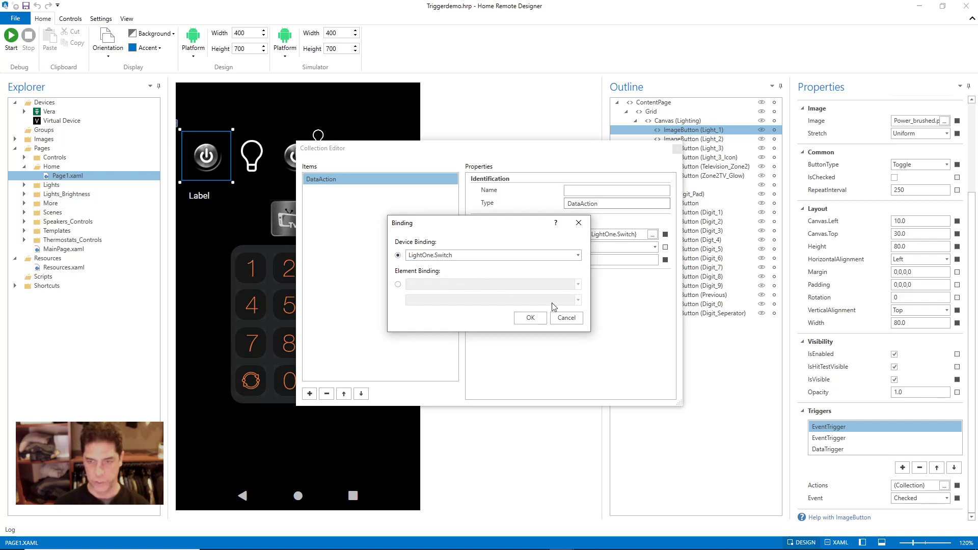
{"action": "left_click", "coordinate": [576, 259]}
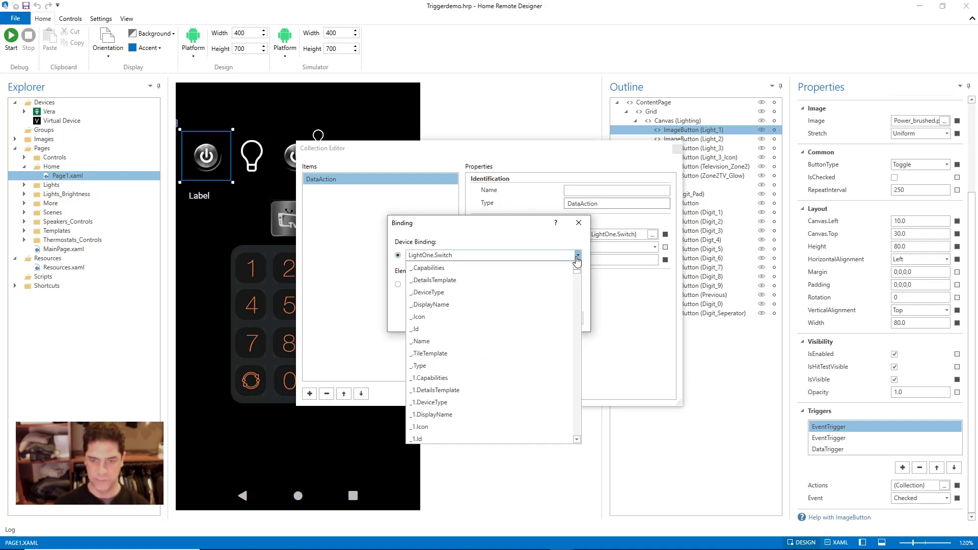
{"action": "scroll", "coordinate": [507, 326], "scroll_direction": "down", "scroll_amount": 10}
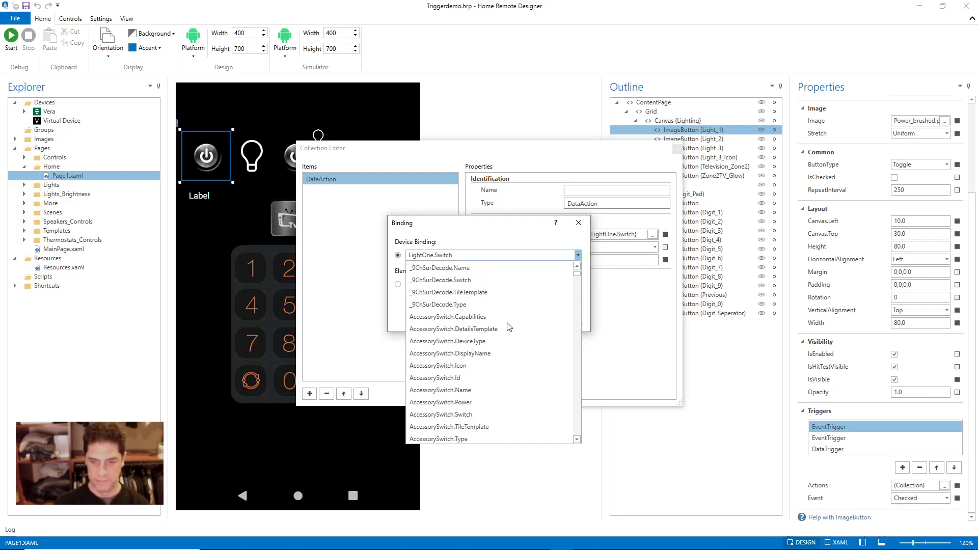
{"action": "scroll", "coordinate": [507, 326], "scroll_direction": "down", "scroll_amount": 7}
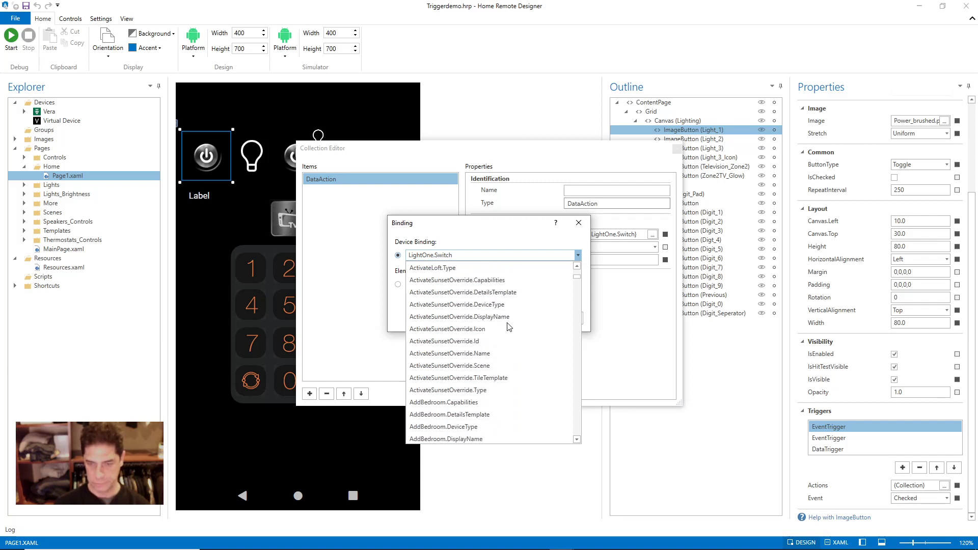
{"action": "scroll", "coordinate": [508, 327], "scroll_direction": "up", "scroll_amount": 6}
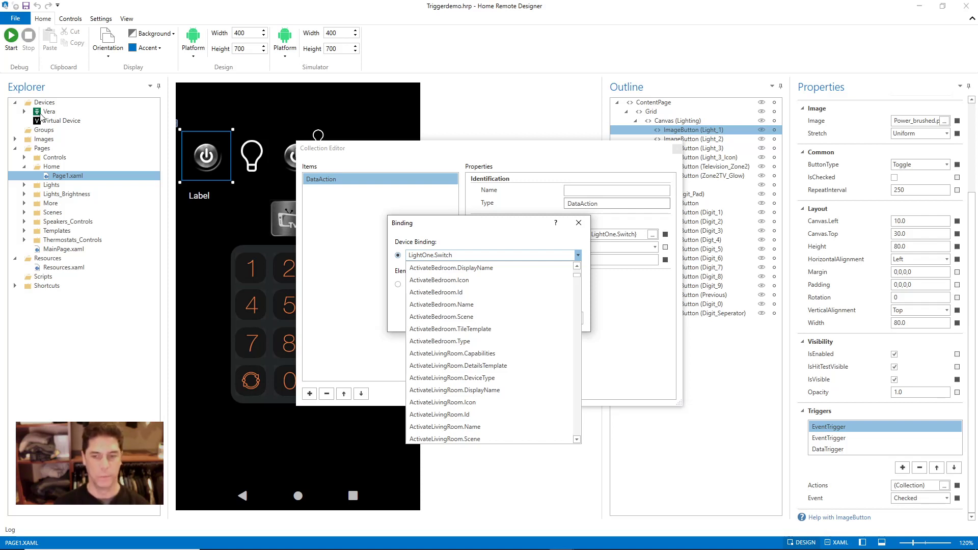
Step: Filter the device bindings by "Lighto", bind the Checked trigger's DataAction to LightOne.Switch, and close the action collection
{"action": "left_click", "coordinate": [488, 241]}
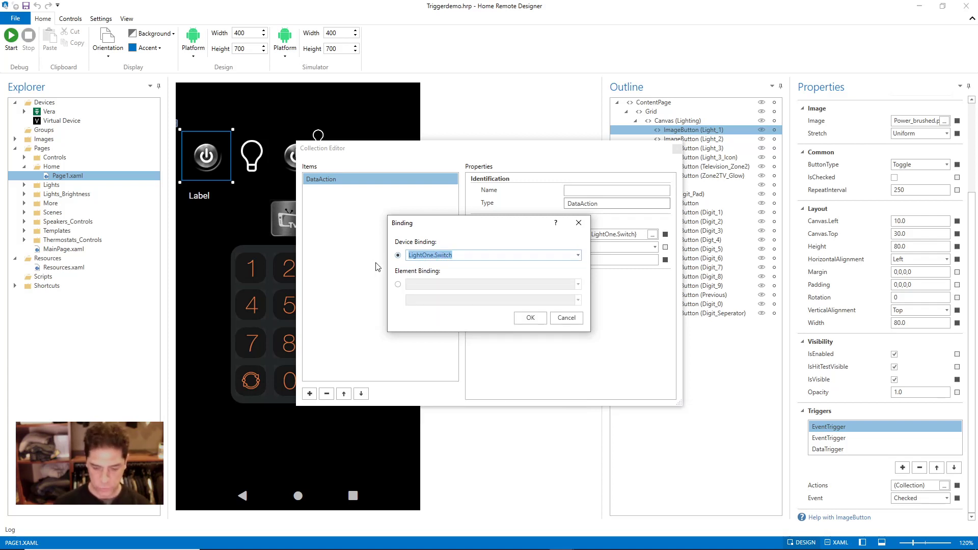
{"action": "type", "text": "Li"}
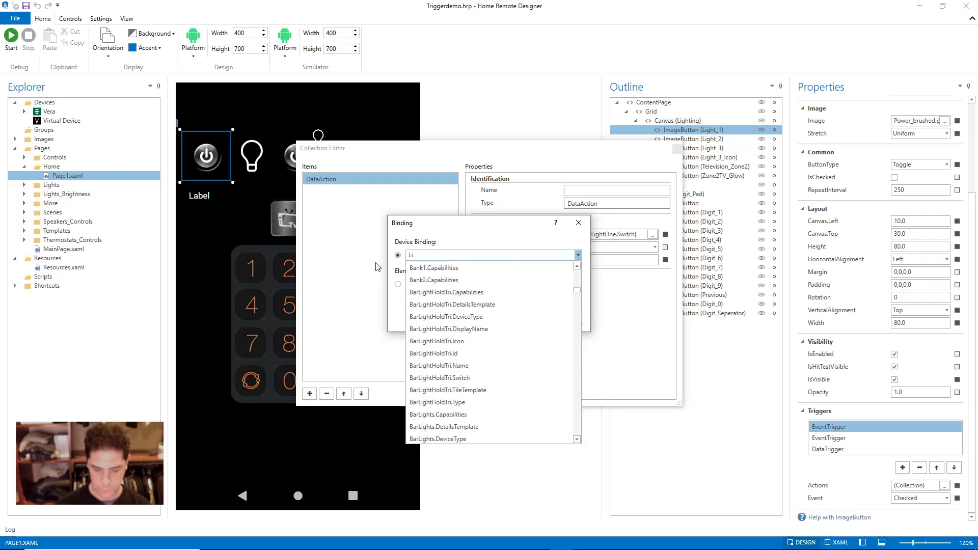
{"action": "type", "text": "ghto"}
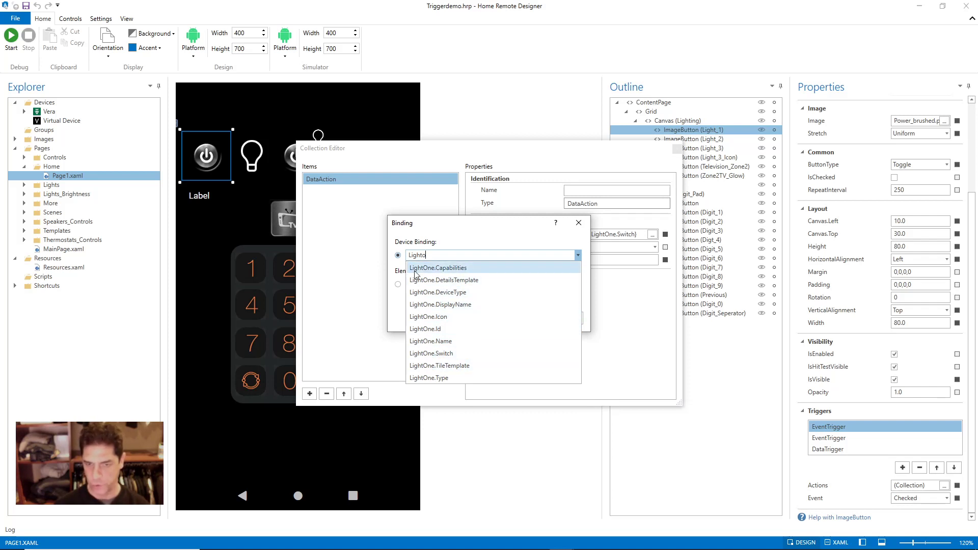
{"action": "left_click", "coordinate": [431, 354]}
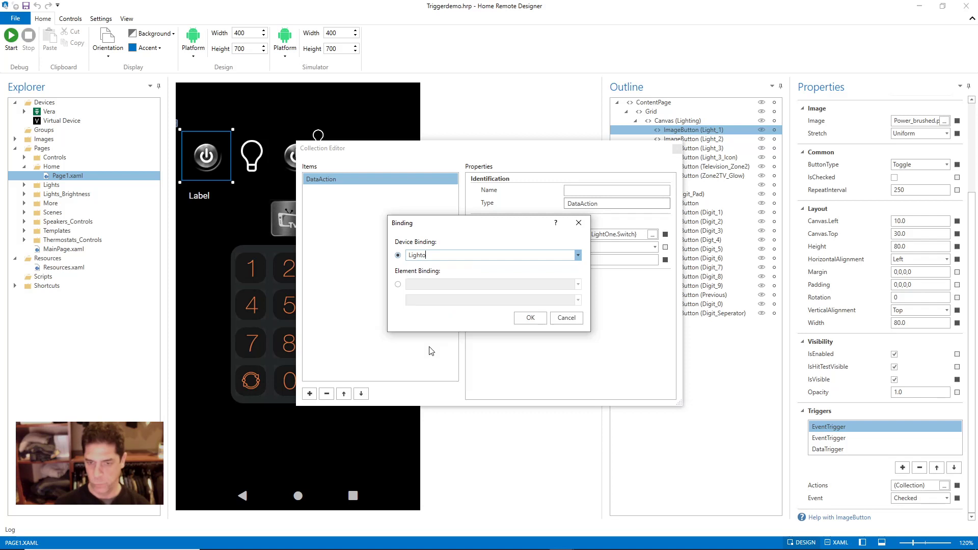
{"action": "left_click", "coordinate": [539, 318]}
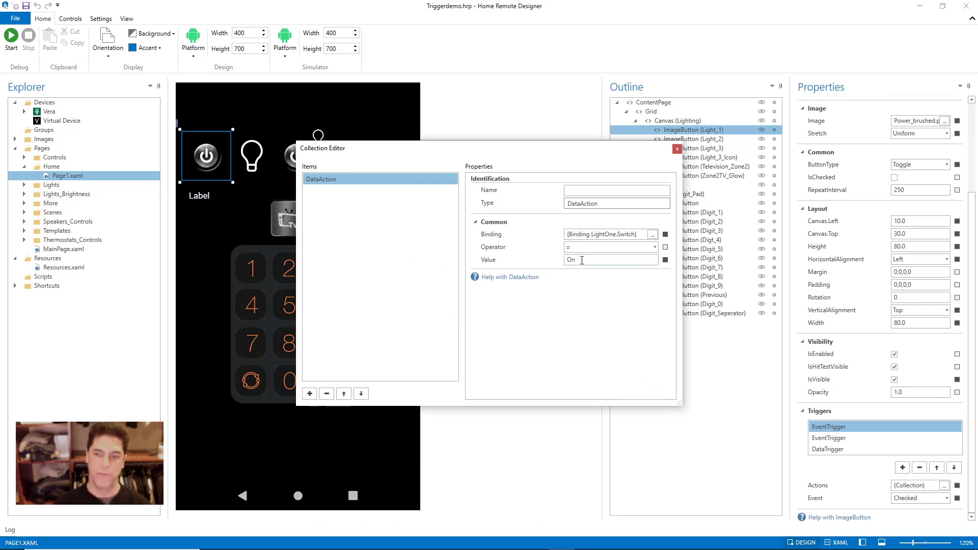
{"action": "left_click", "coordinate": [676, 150]}
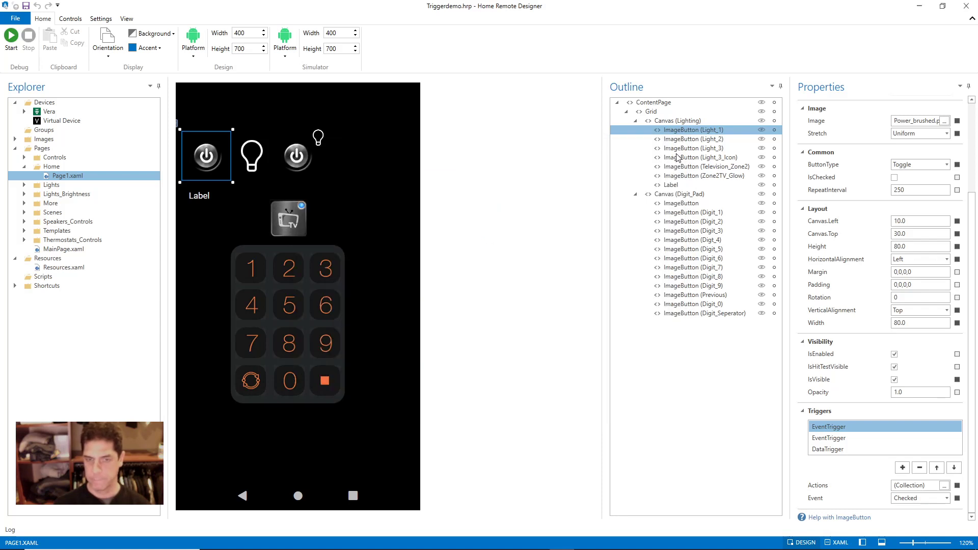
Step: Examine the DataAction binding and value of Light_1's Unchecked event trigger
{"action": "left_click", "coordinate": [837, 439]}
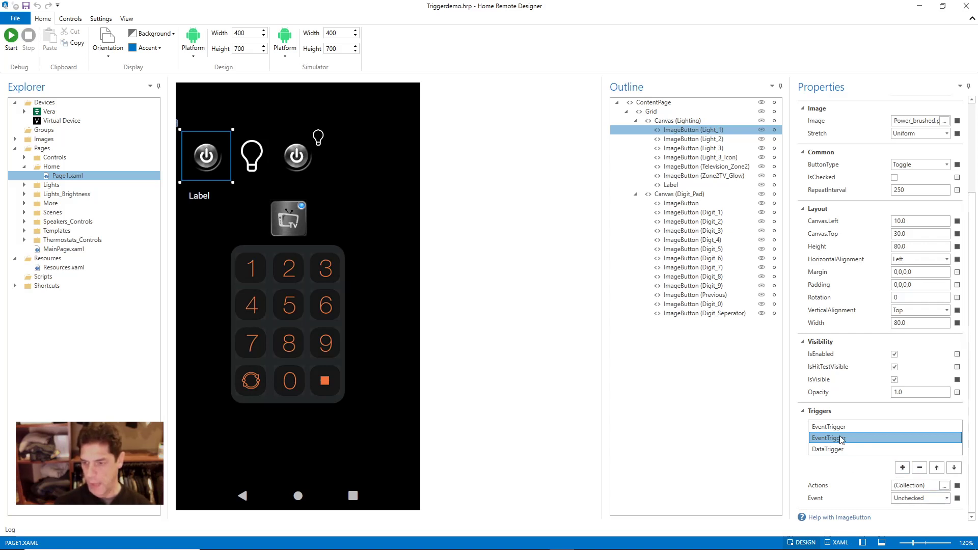
{"action": "left_click", "coordinate": [944, 486]}
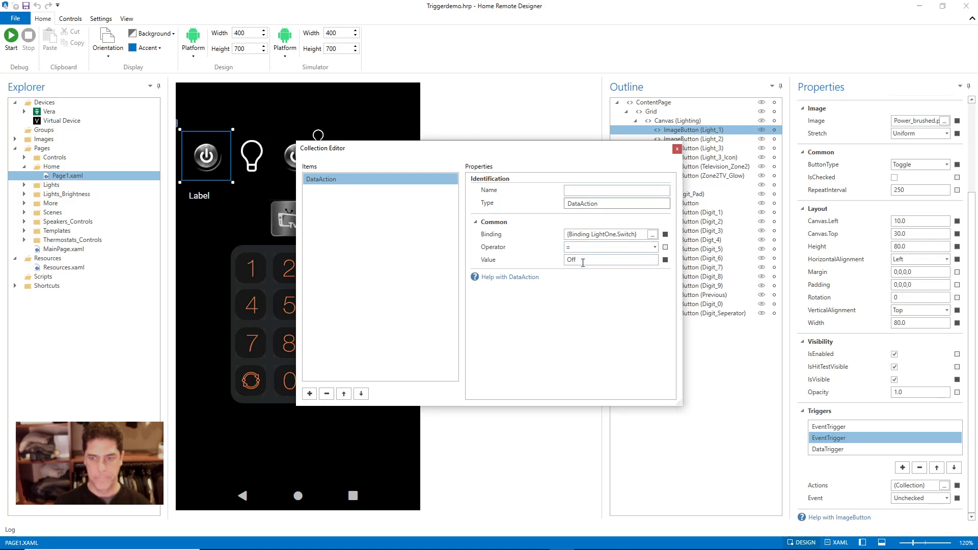
{"action": "left_click", "coordinate": [677, 149]}
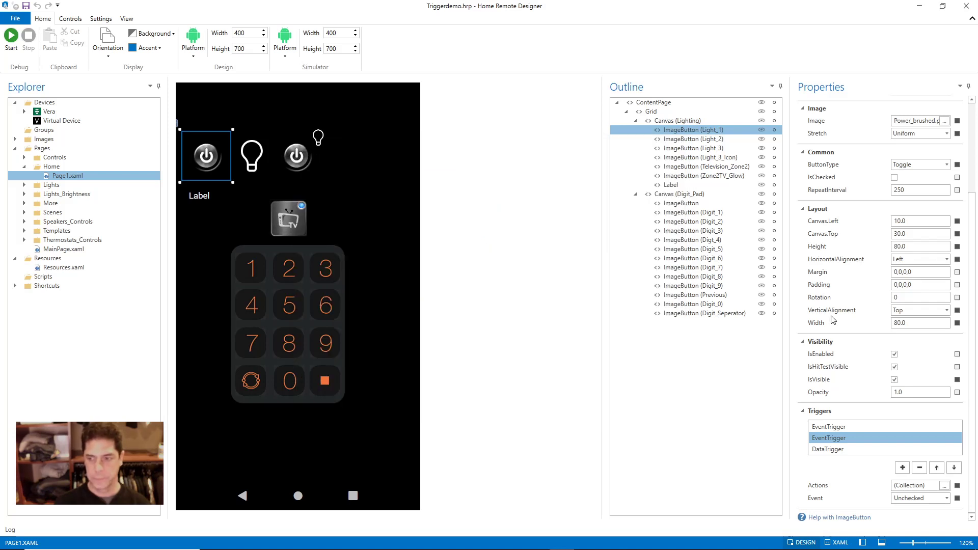
Step: Examine the properties of Light_1's data trigger, including the value it responds to
{"action": "left_click", "coordinate": [837, 449]}
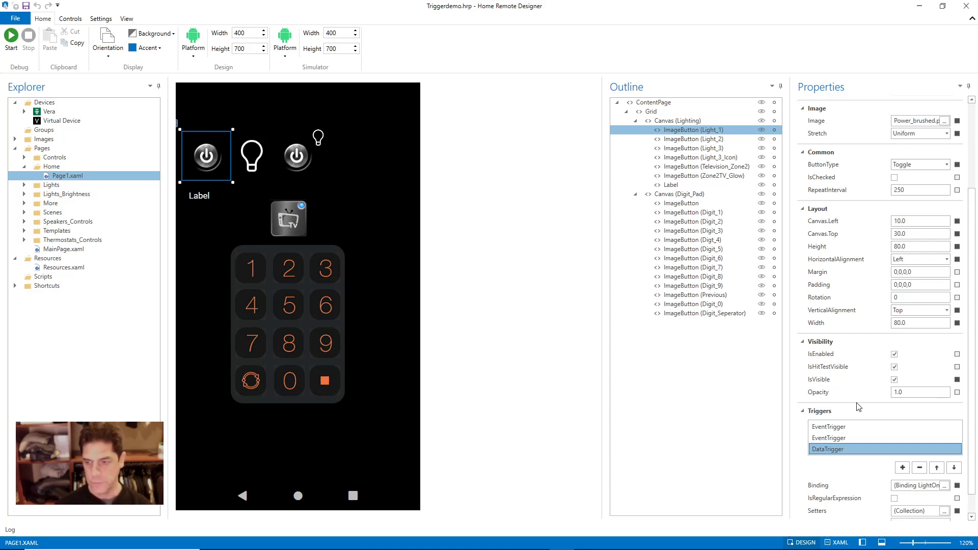
{"action": "scroll", "coordinate": [864, 387], "scroll_direction": "down", "scroll_amount": 1}
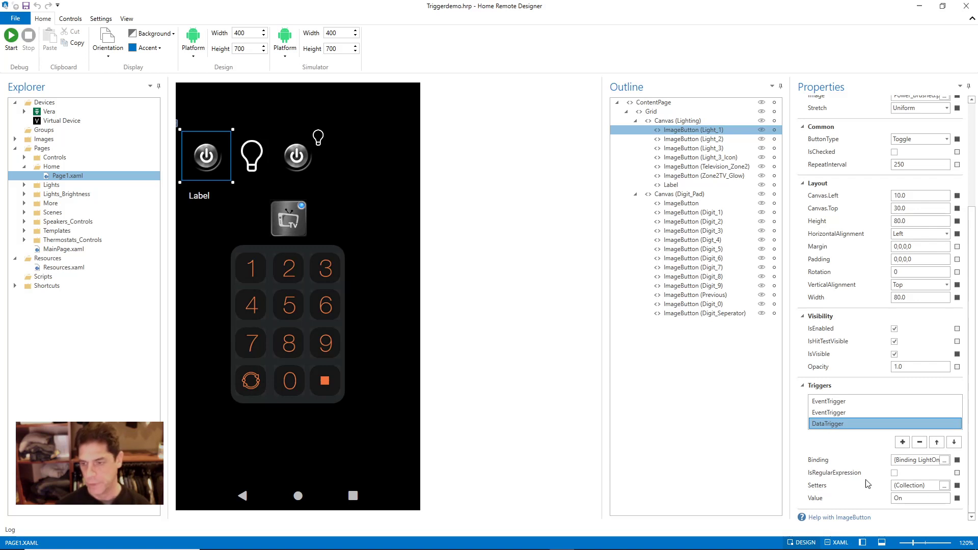
{"action": "left_click_drag", "start_coordinate": [907, 501], "coordinate": [886, 501]}
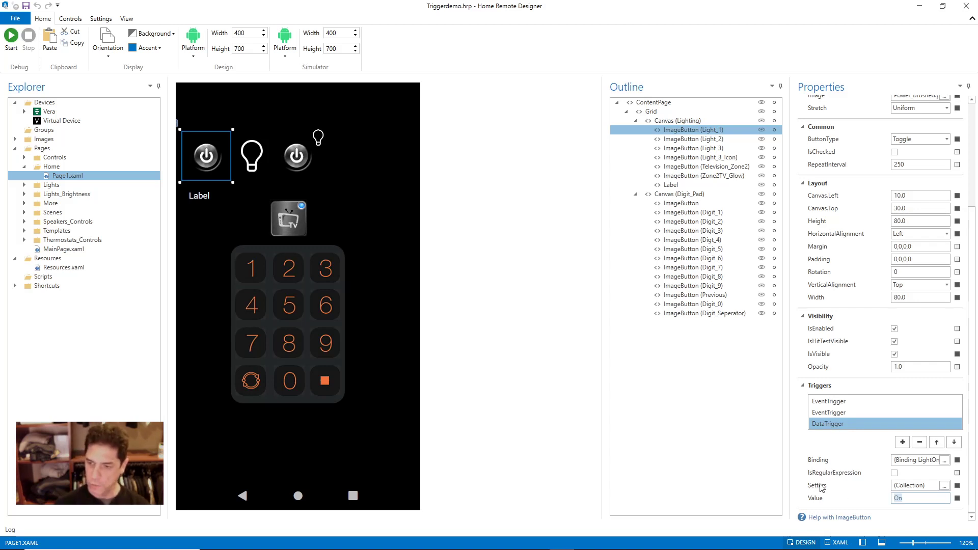
Step: Review both setters of Light_1's data trigger, keeping Image as the first one's property, and close the setter collection
{"action": "left_click", "coordinate": [944, 485]}
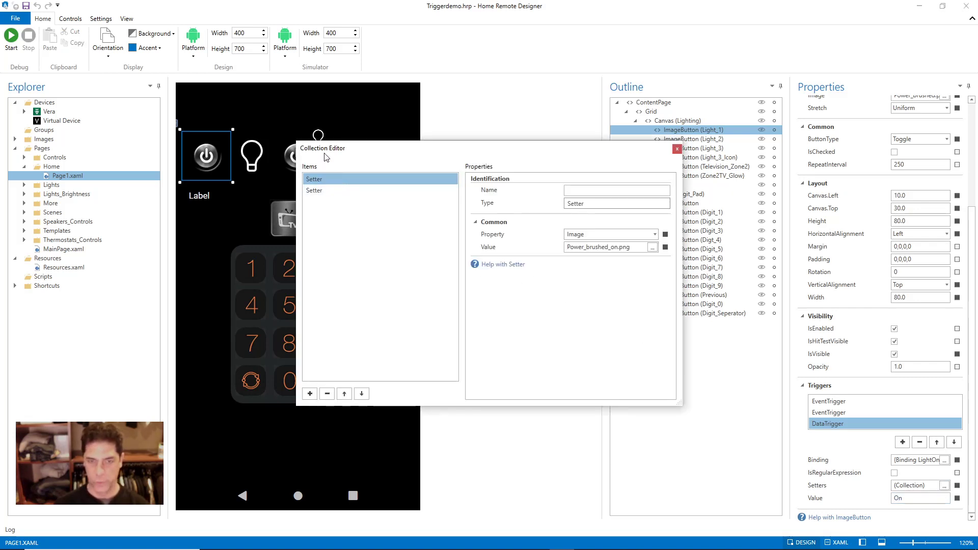
{"action": "left_click", "coordinate": [315, 179]}
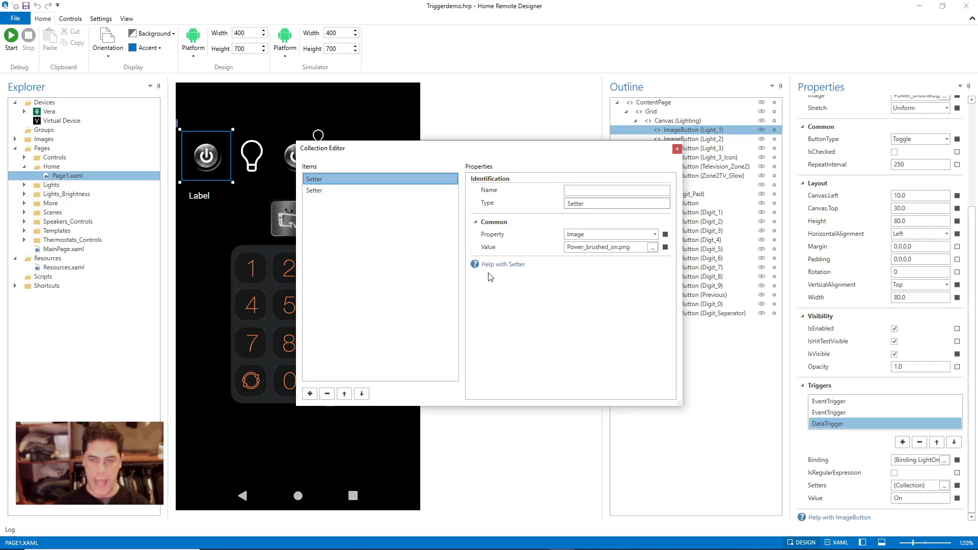
{"action": "left_click", "coordinate": [655, 235]}
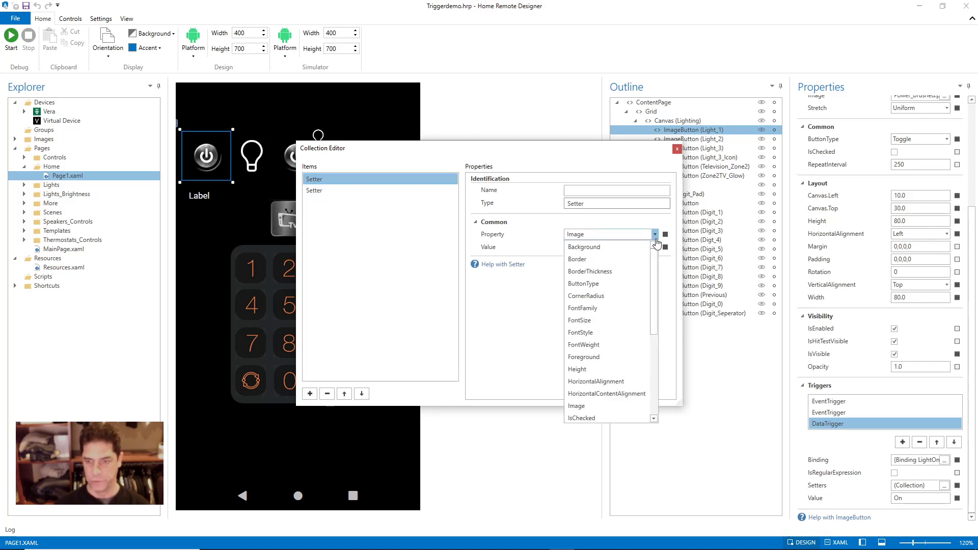
{"action": "left_click", "coordinate": [576, 406]}
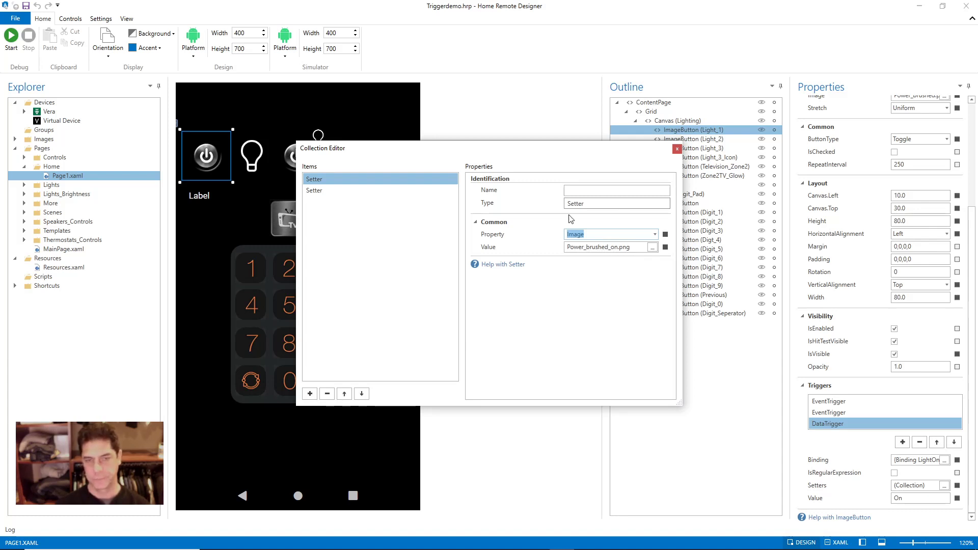
{"action": "left_click", "coordinate": [320, 191]}
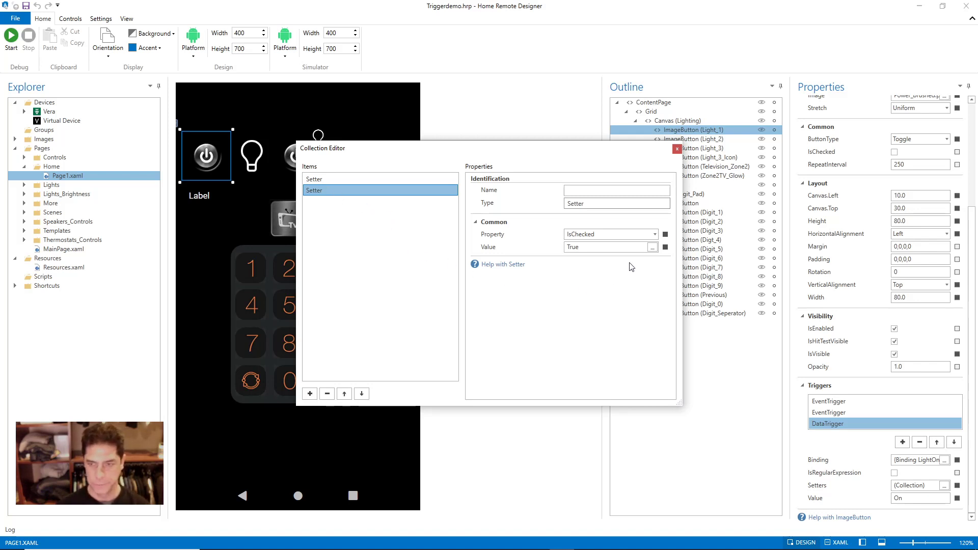
{"action": "left_click", "coordinate": [677, 149]}
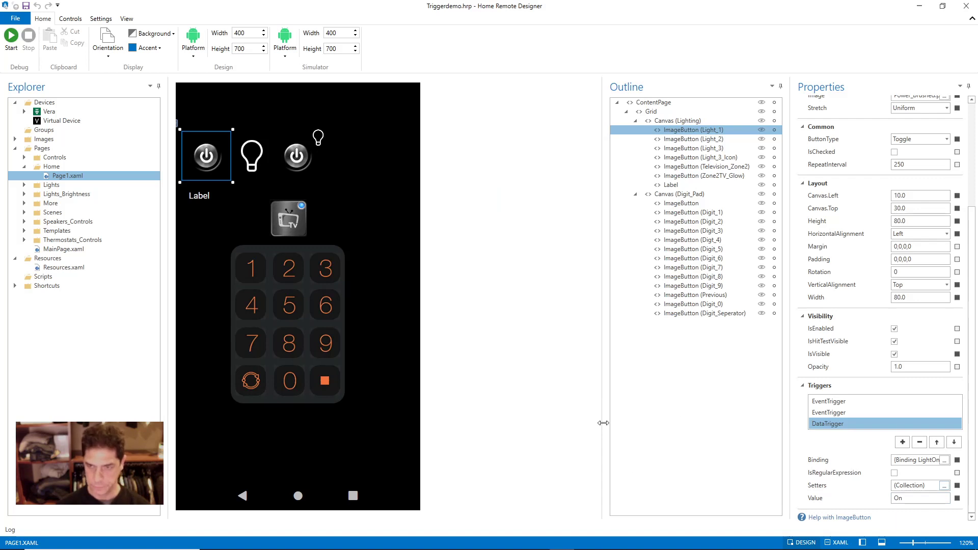
Step: Select the Light_2 light bulb button and examine its properties and its Unchecked event trigger's DataAction
{"action": "left_click", "coordinate": [255, 162]}
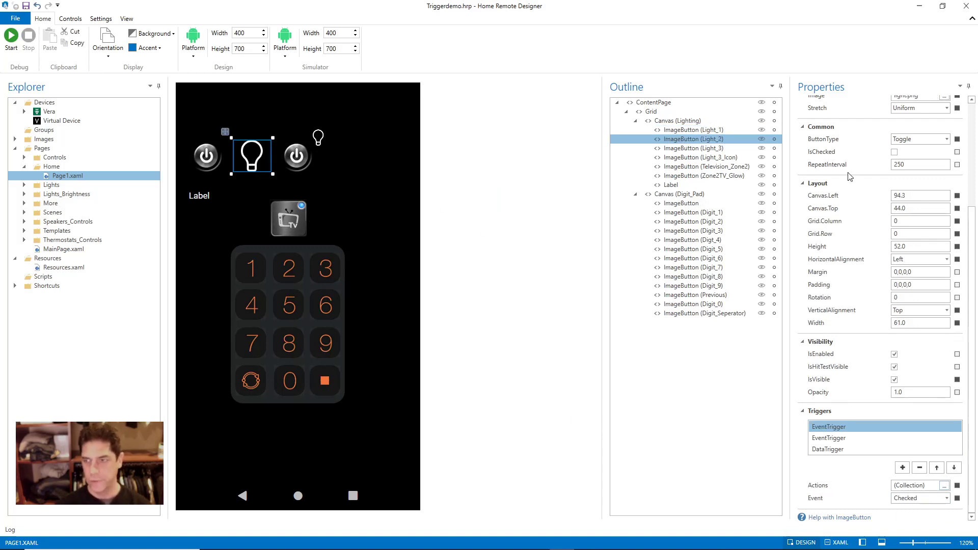
{"action": "scroll", "coordinate": [861, 198], "scroll_direction": "up", "scroll_amount": 5}
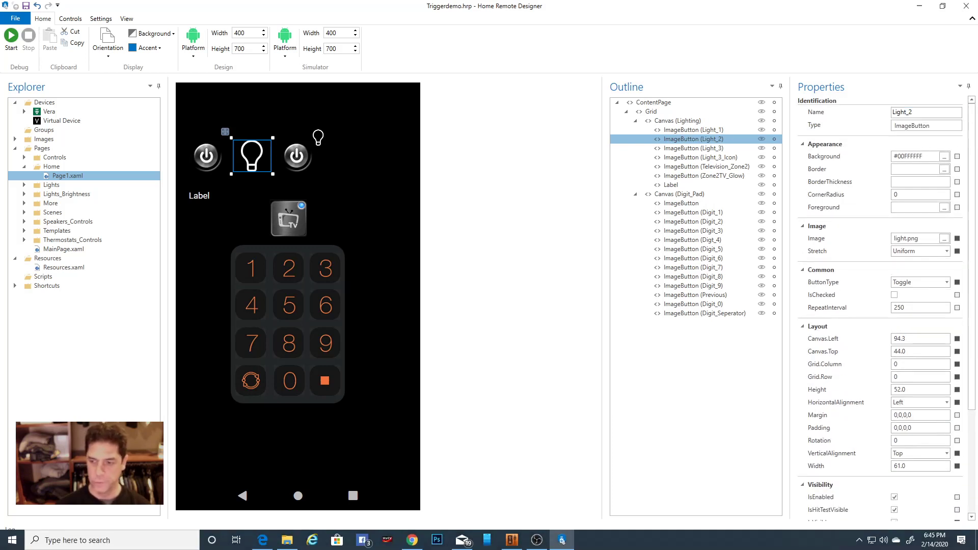
{"action": "scroll", "coordinate": [840, 484], "scroll_direction": "down", "scroll_amount": 5}
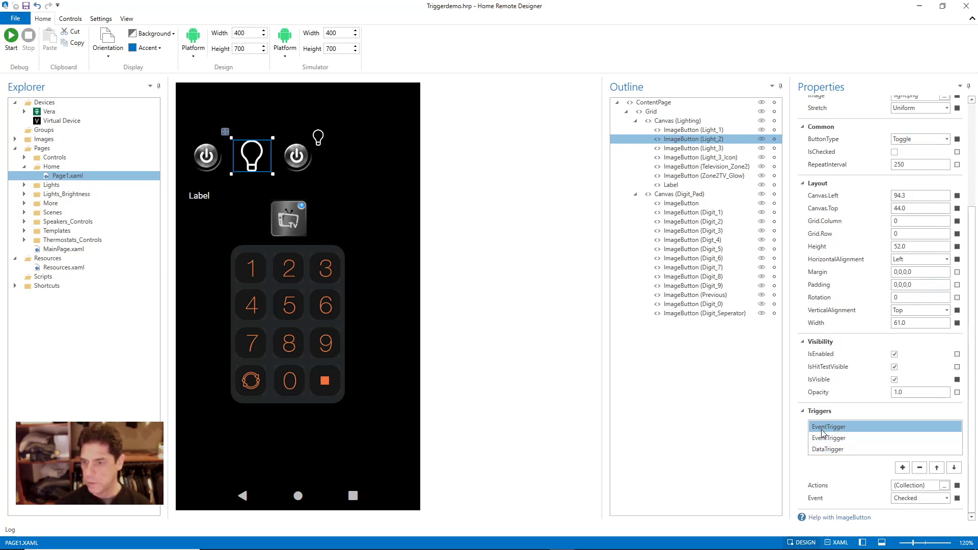
{"action": "left_click", "coordinate": [840, 439]}
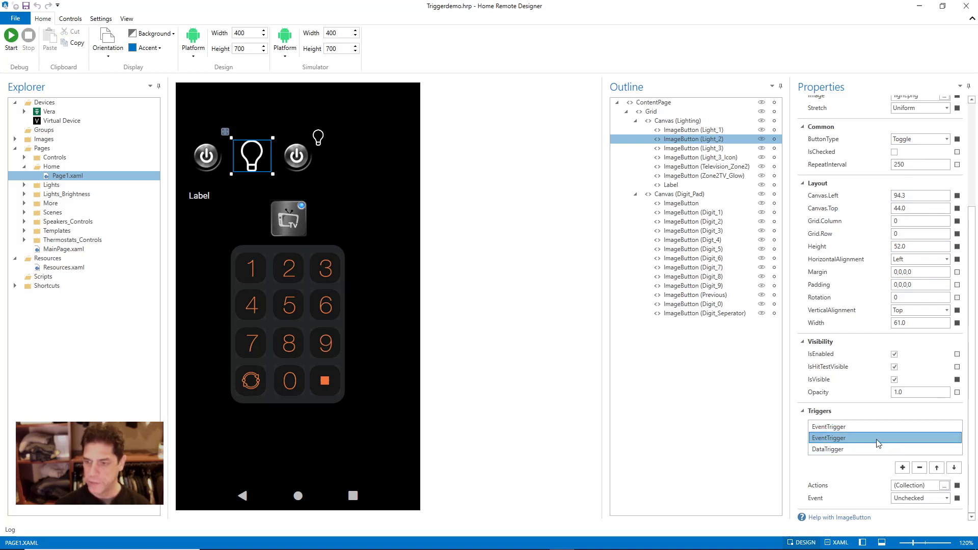
{"action": "left_click", "coordinate": [944, 486]}
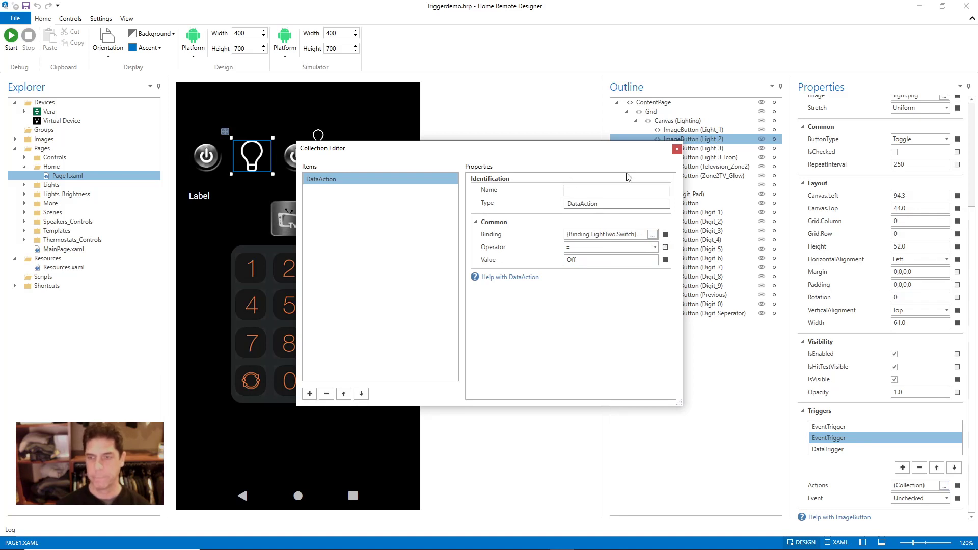
{"action": "left_click", "coordinate": [677, 148]}
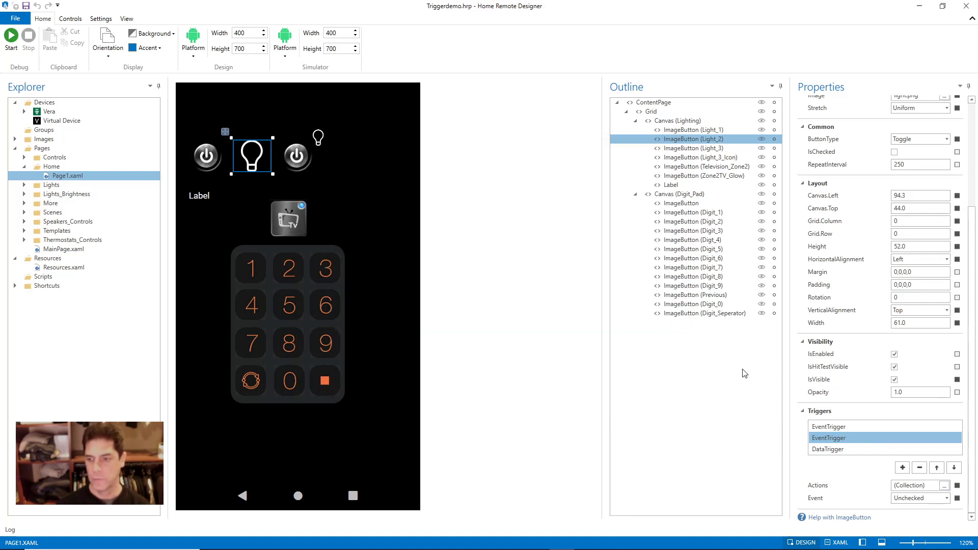
Step: Check the device binding of Light_2's data trigger without changing it and open the trigger's setter collection
{"action": "left_click", "coordinate": [820, 448]}
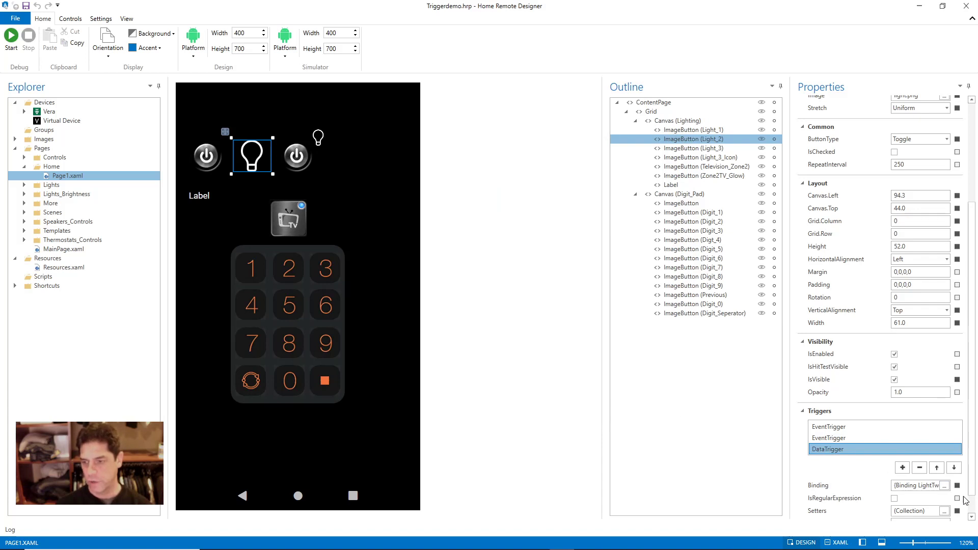
{"action": "left_click", "coordinate": [945, 485]}
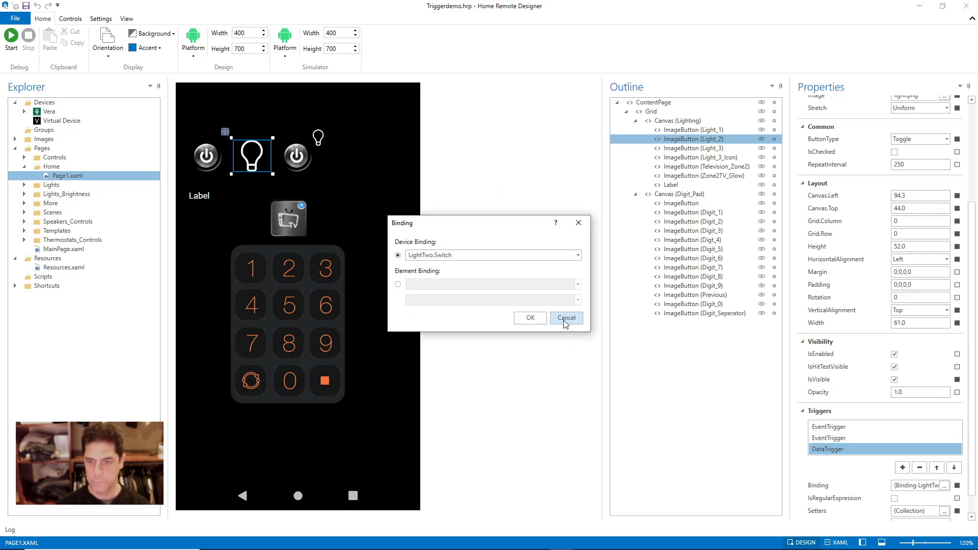
{"action": "left_click", "coordinate": [564, 321]}
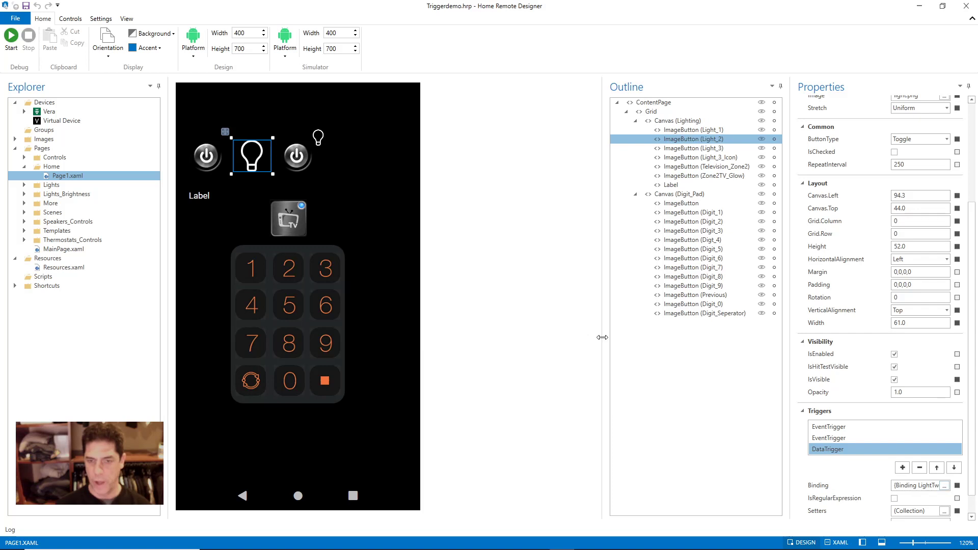
{"action": "left_click", "coordinate": [944, 511]}
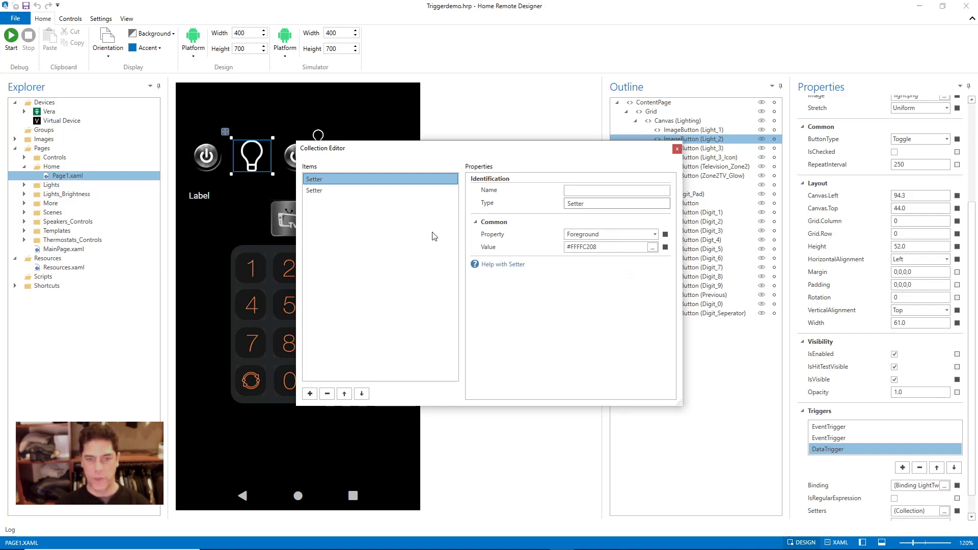
Step: Review the property and value of both setters in Light_2's data trigger, and close the setter collection
{"action": "left_click", "coordinate": [615, 236]}
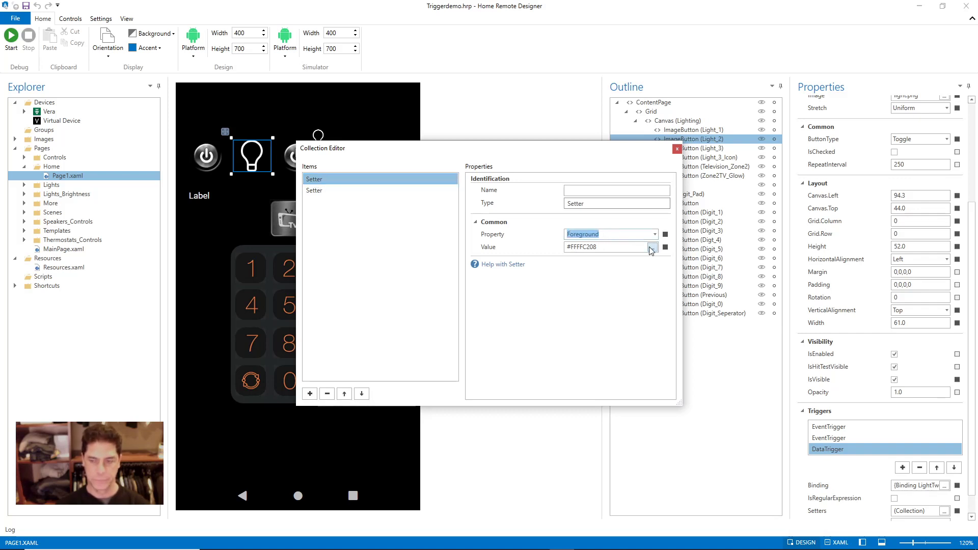
{"action": "left_click", "coordinate": [607, 249]}
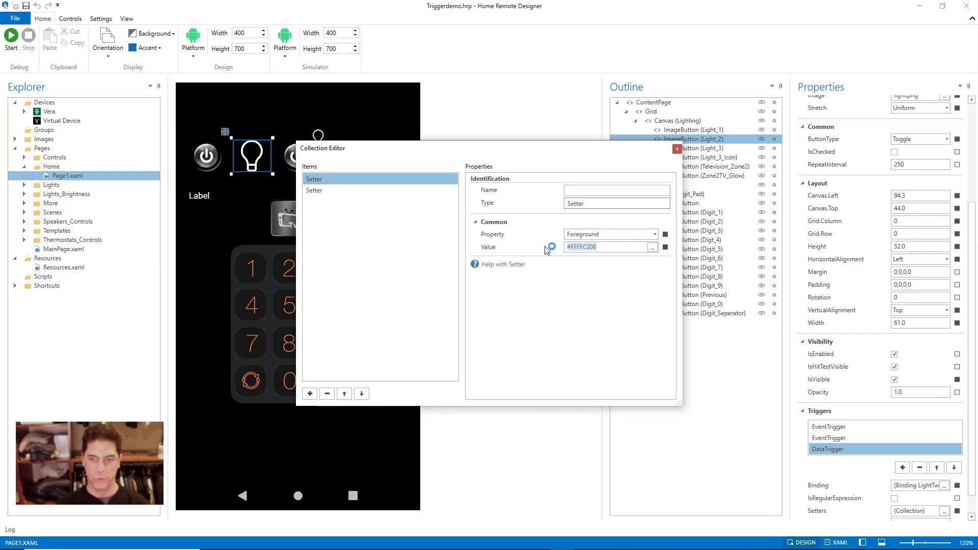
{"action": "left_click", "coordinate": [607, 250]}
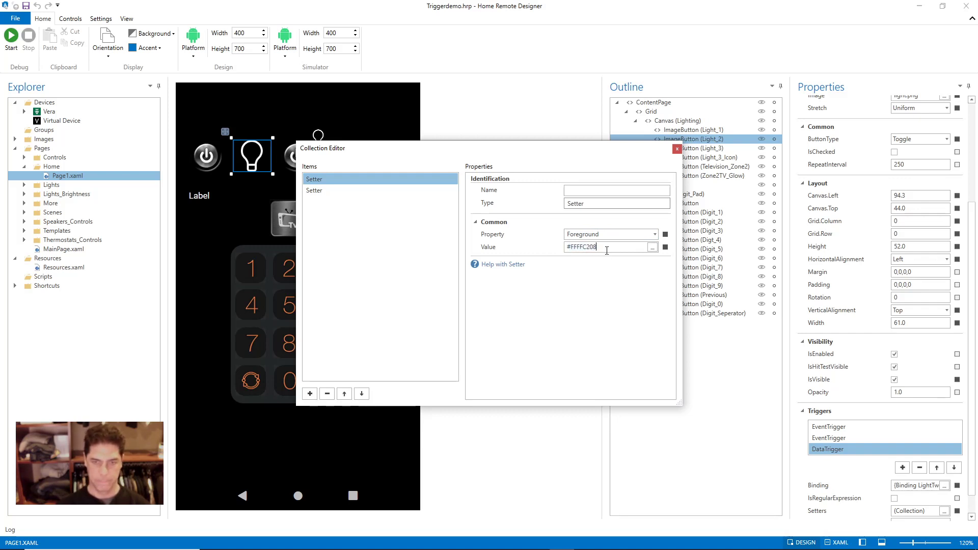
{"action": "left_click", "coordinate": [311, 192]}
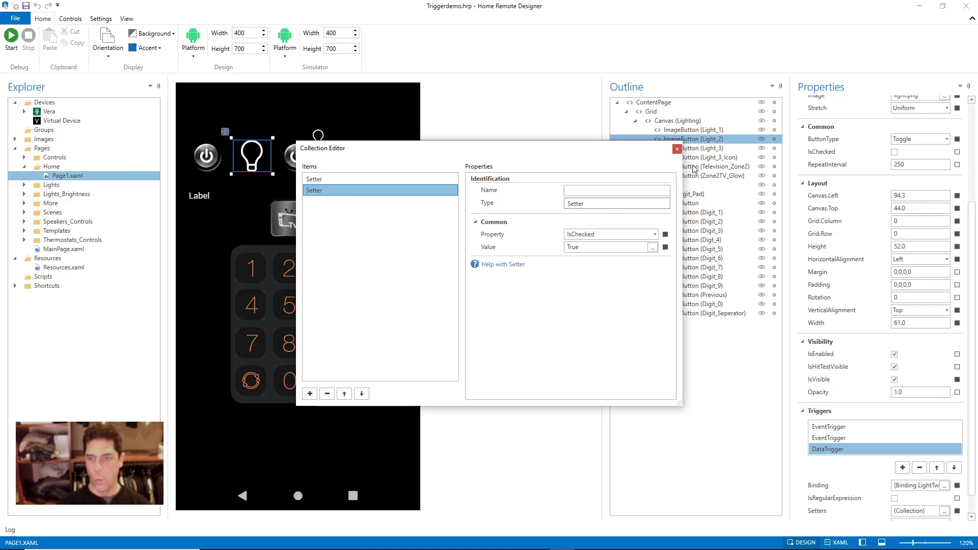
{"action": "left_click", "coordinate": [677, 149]}
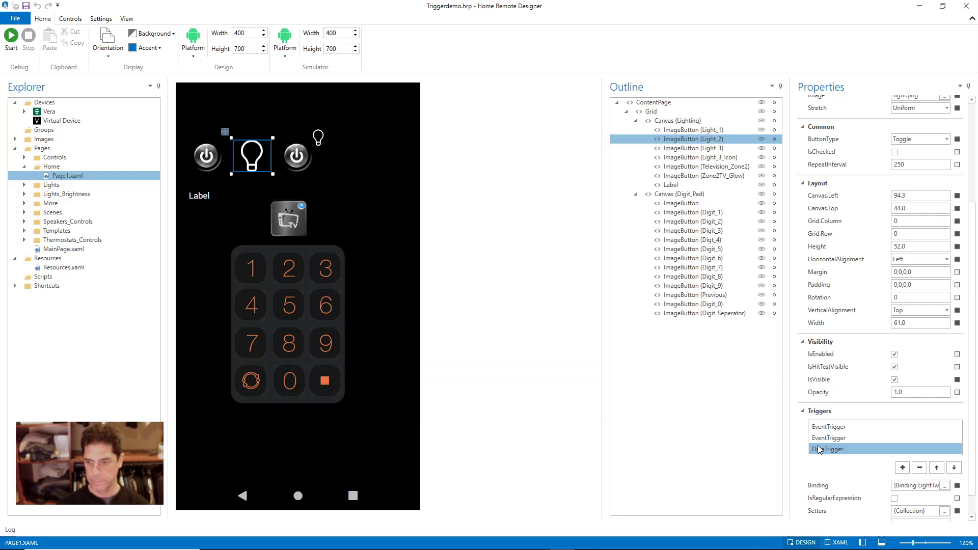
Step: Enter On as the value of Light_2's data trigger and recheck its setter collection
{"action": "scroll", "coordinate": [870, 420], "scroll_direction": "down", "scroll_amount": 1}
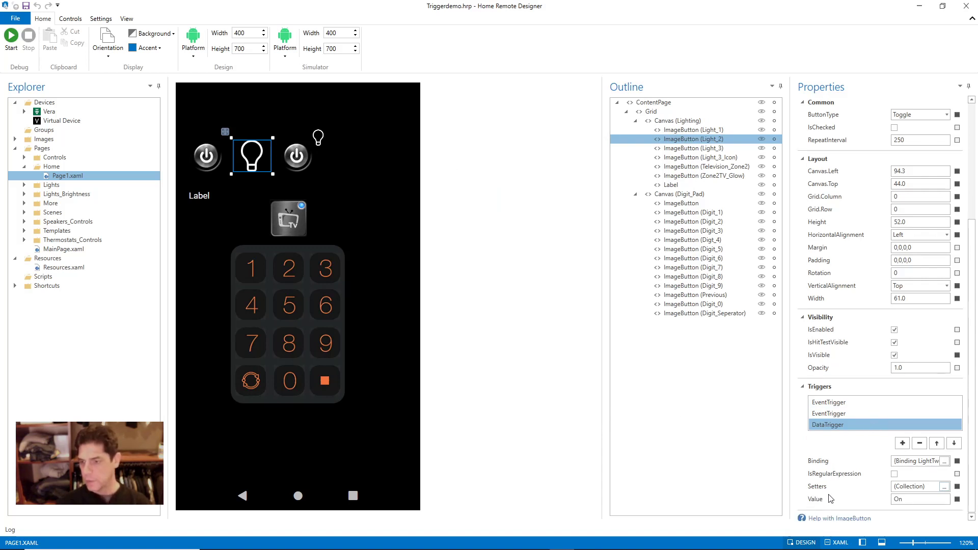
{"action": "double_click", "coordinate": [914, 501]}
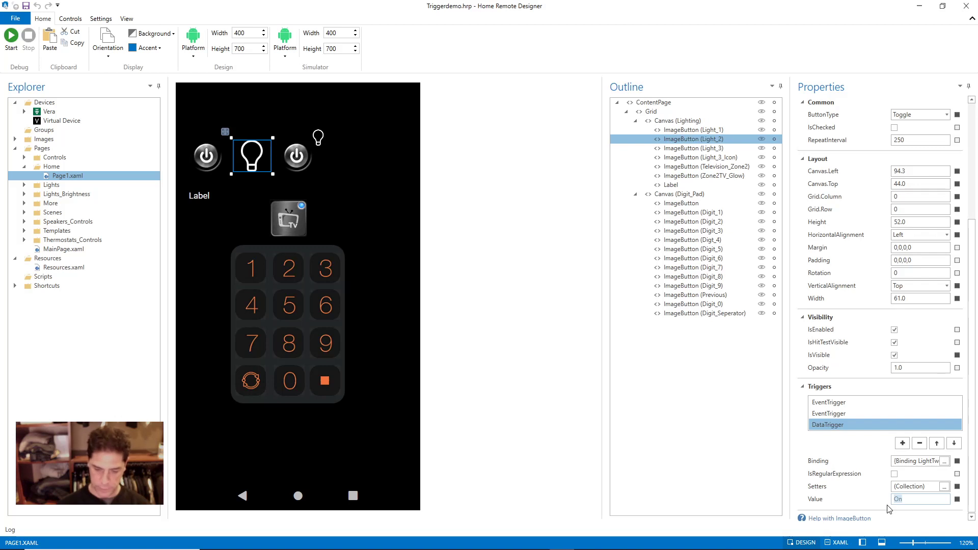
{"action": "type", "text": "O"}
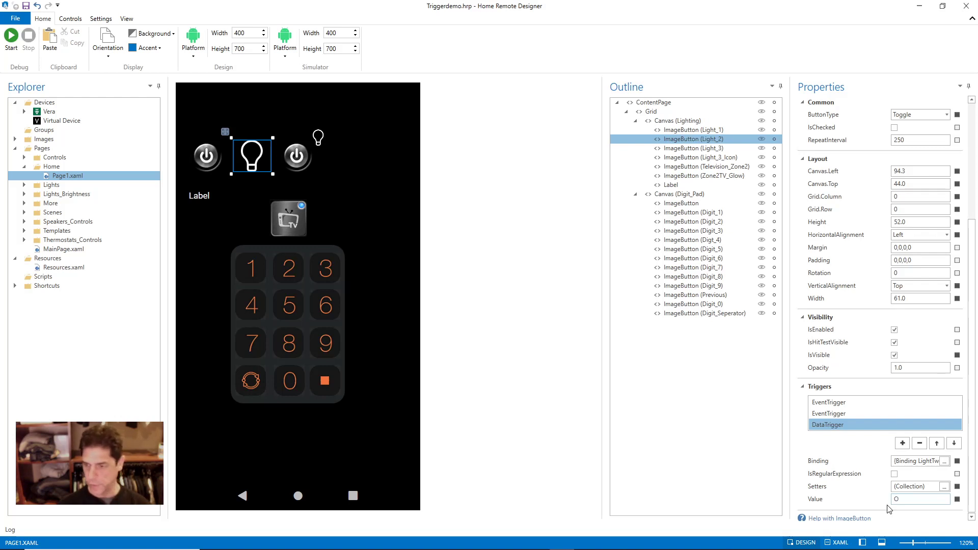
{"action": "left_click", "coordinate": [944, 486]}
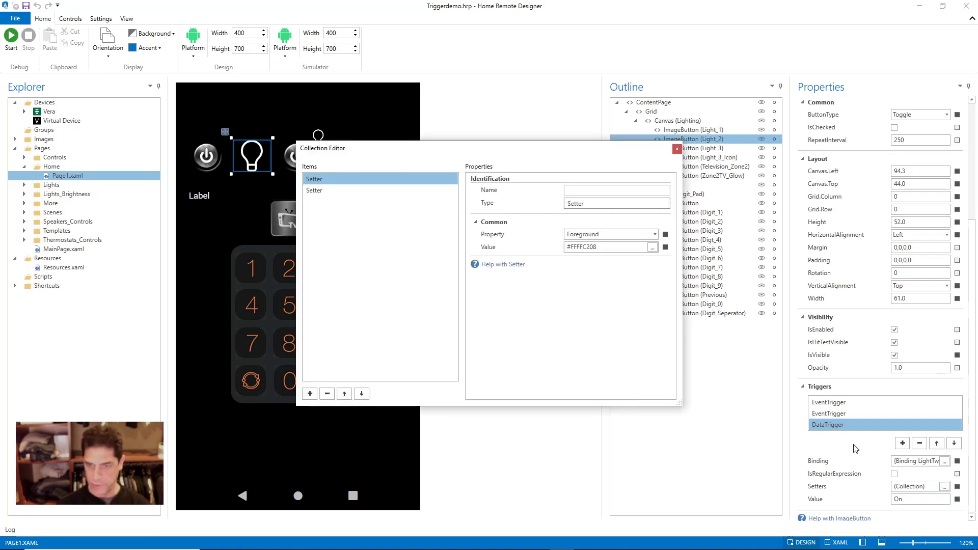
{"action": "left_click", "coordinate": [677, 149]}
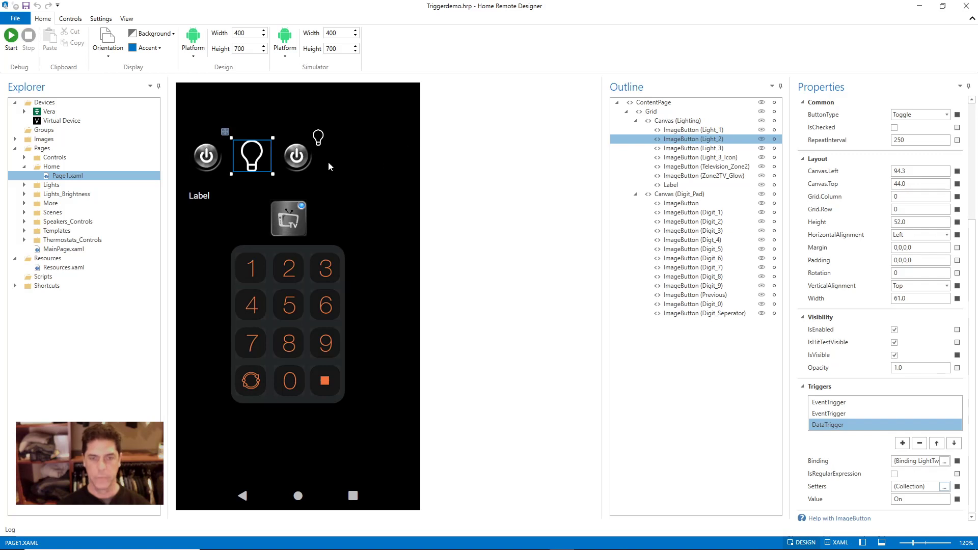
Step: Select the Light_3 power button and examine its event triggers and the DataAction of the Unchecked one
{"action": "left_click", "coordinate": [297, 165]}
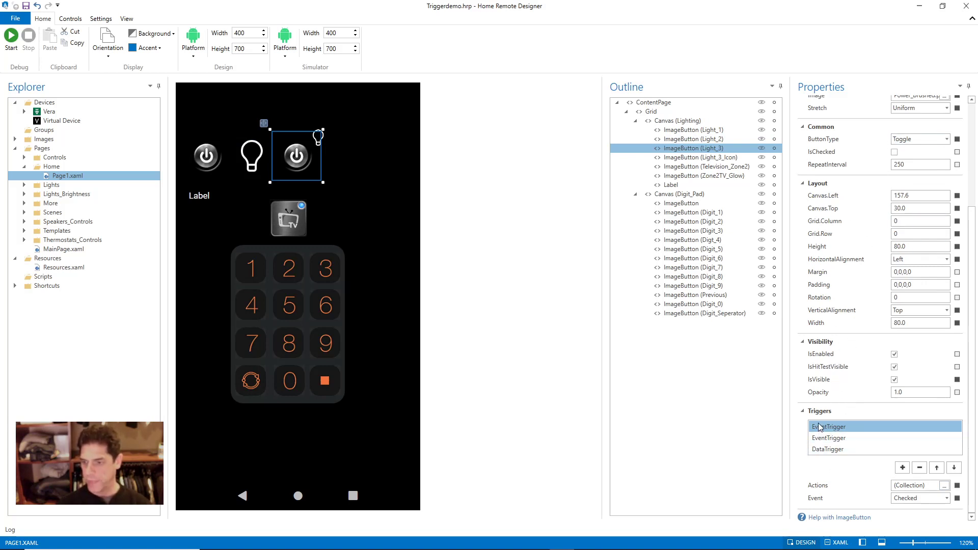
{"action": "left_click", "coordinate": [817, 439]}
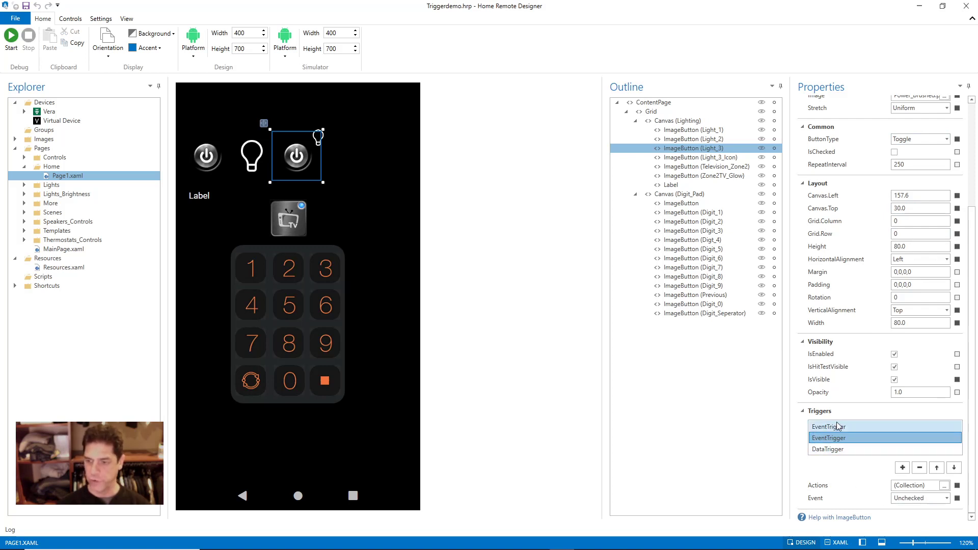
{"action": "left_click", "coordinate": [944, 485]}
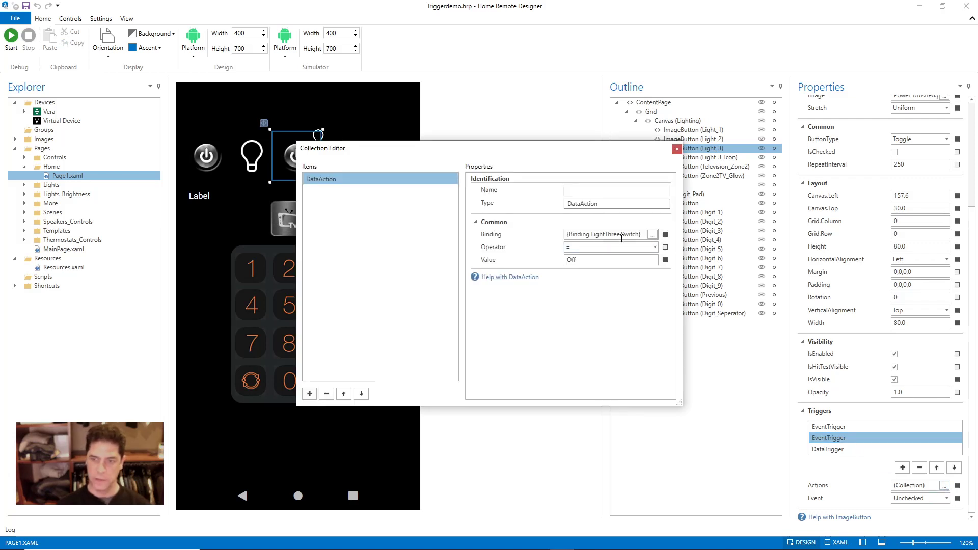
{"action": "left_click", "coordinate": [677, 150]}
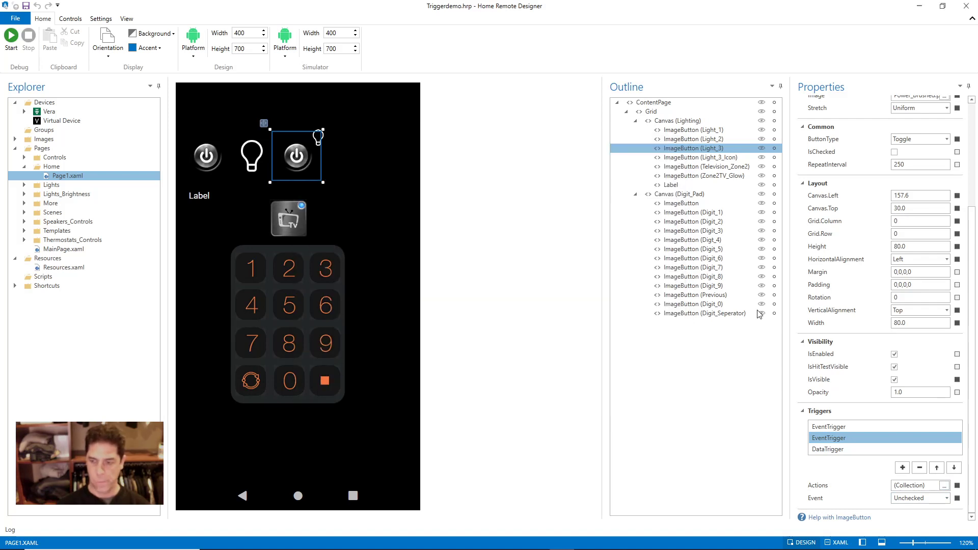
Step: Check the device binding and trigger value of Light_3's data trigger without changing them
{"action": "left_click", "coordinate": [831, 451]}
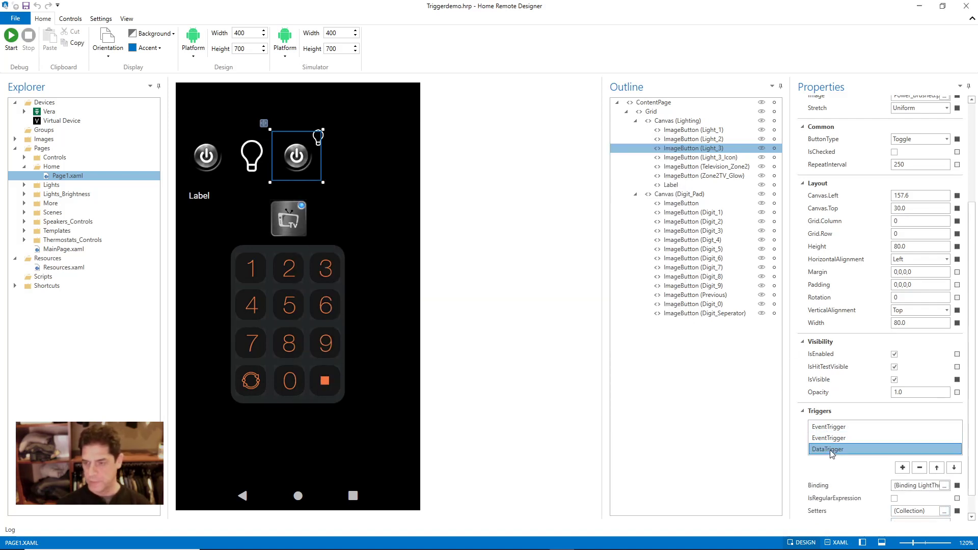
{"action": "left_click", "coordinate": [946, 486]}
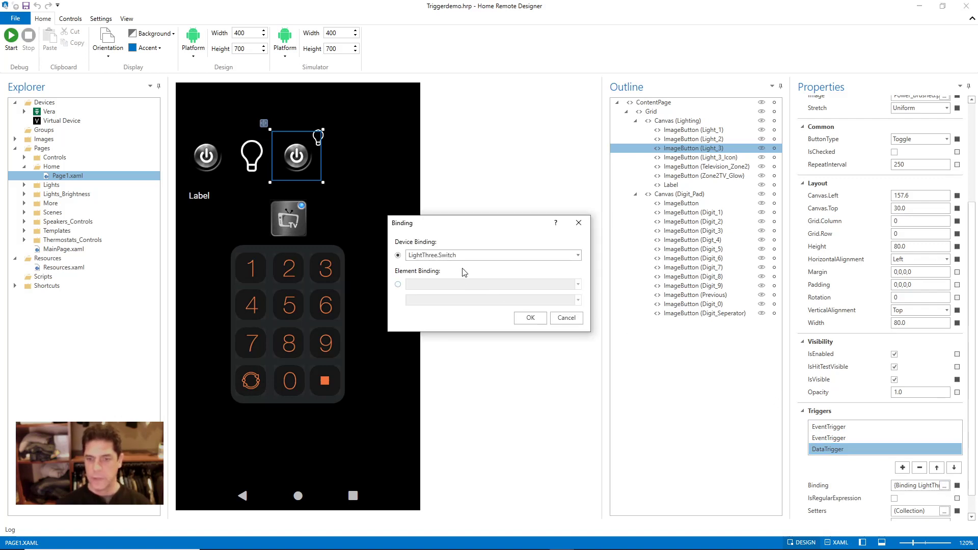
{"action": "left_click", "coordinate": [563, 317]}
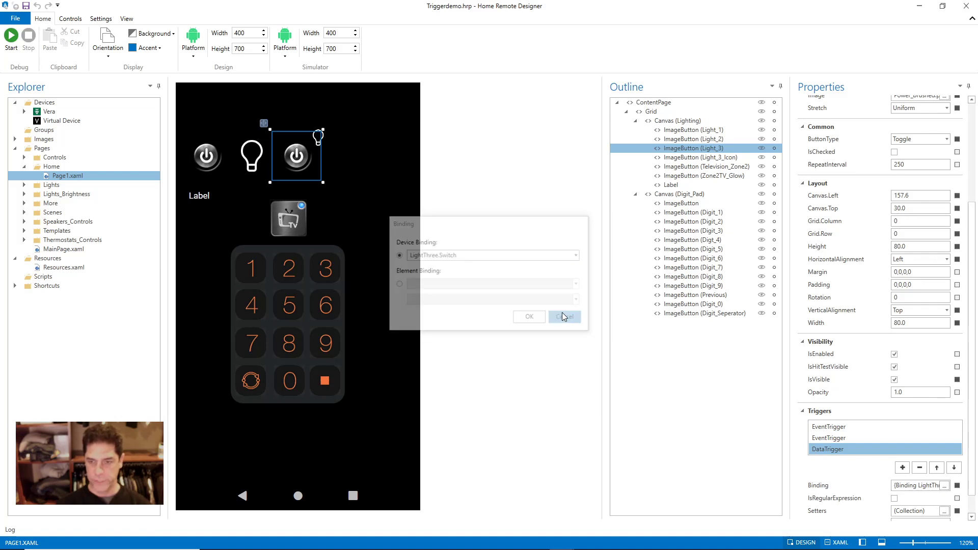
{"action": "scroll", "coordinate": [871, 415], "scroll_direction": "down", "scroll_amount": 1}
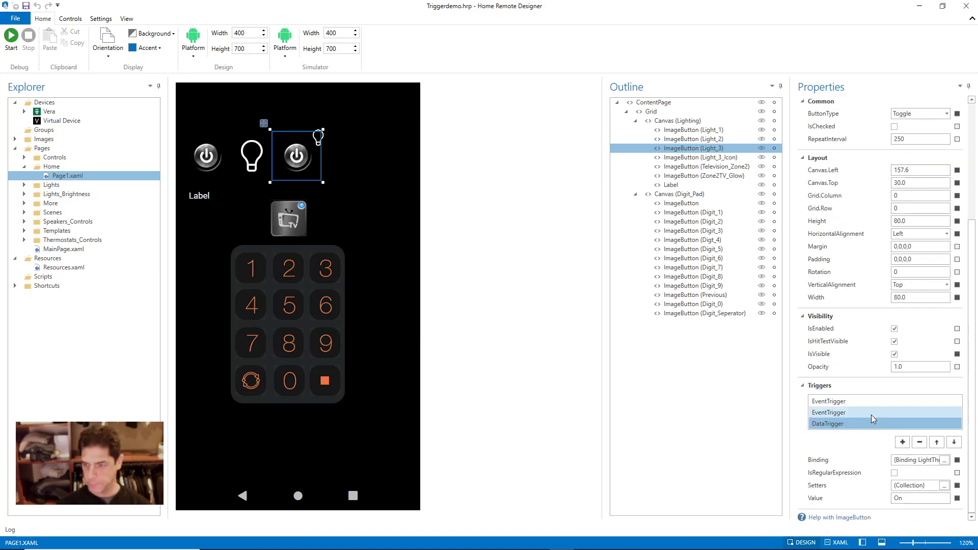
Step: Review the setter in Light_3's data trigger and close the setter collection
{"action": "left_click", "coordinate": [944, 485]}
{"action": "left_click", "coordinate": [312, 180]}
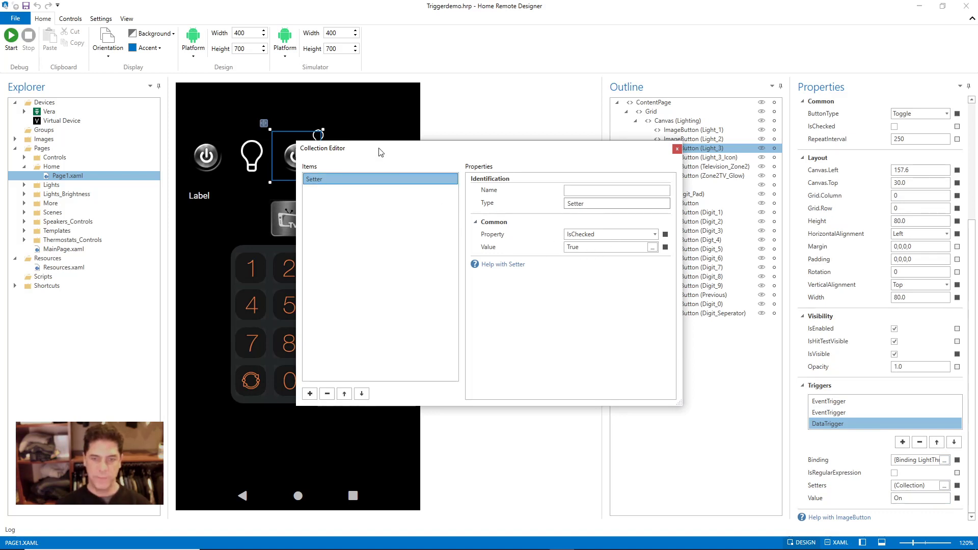
{"action": "left_click_drag", "start_coordinate": [379, 152], "coordinate": [469, 142]}
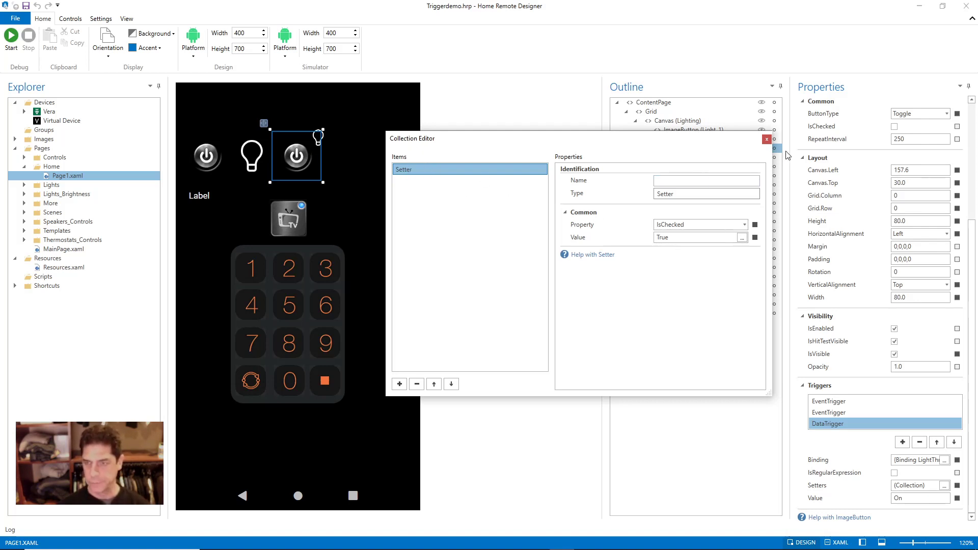
{"action": "left_click", "coordinate": [766, 139]}
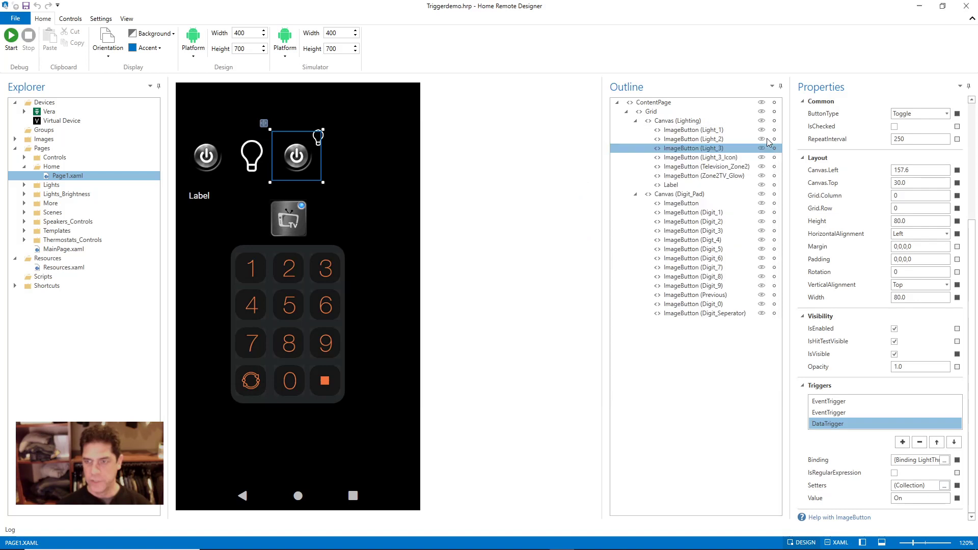
Step: Select the small Light_3_Icon bulb and check its data trigger's device binding and value without changing them
{"action": "left_click", "coordinate": [345, 152]}
{"action": "left_click", "coordinate": [319, 139]}
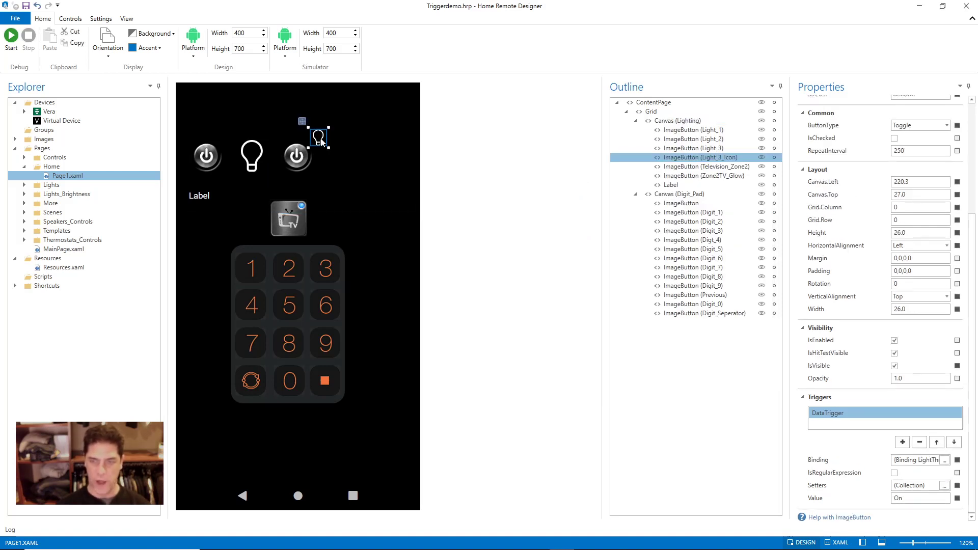
{"action": "left_click", "coordinate": [818, 411]}
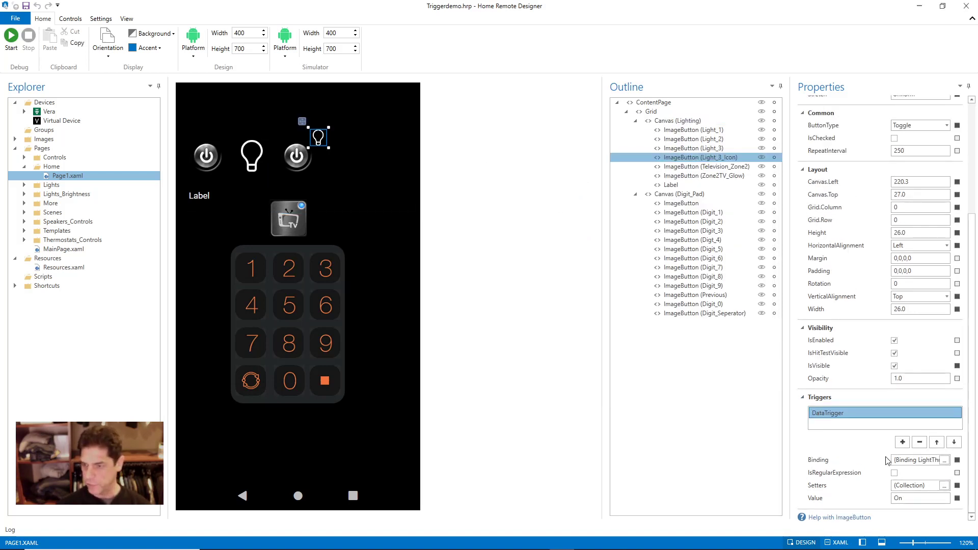
{"action": "left_click", "coordinate": [944, 460]}
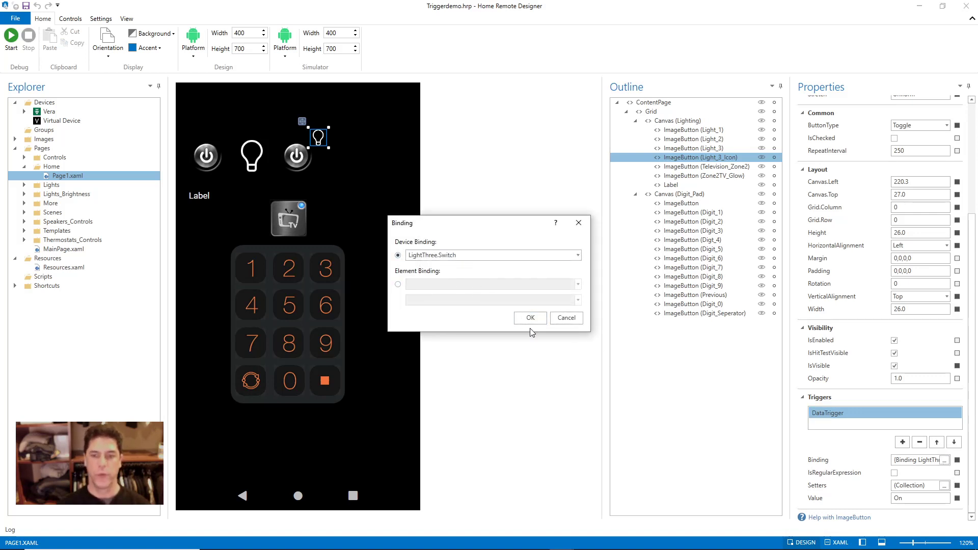
{"action": "left_click", "coordinate": [569, 322]}
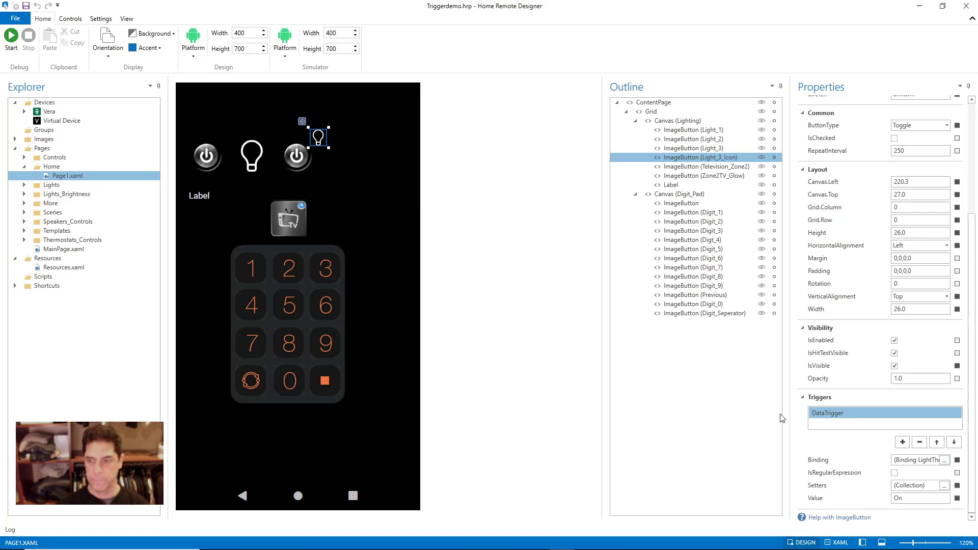
{"action": "left_click_drag", "start_coordinate": [903, 502], "coordinate": [885, 507]}
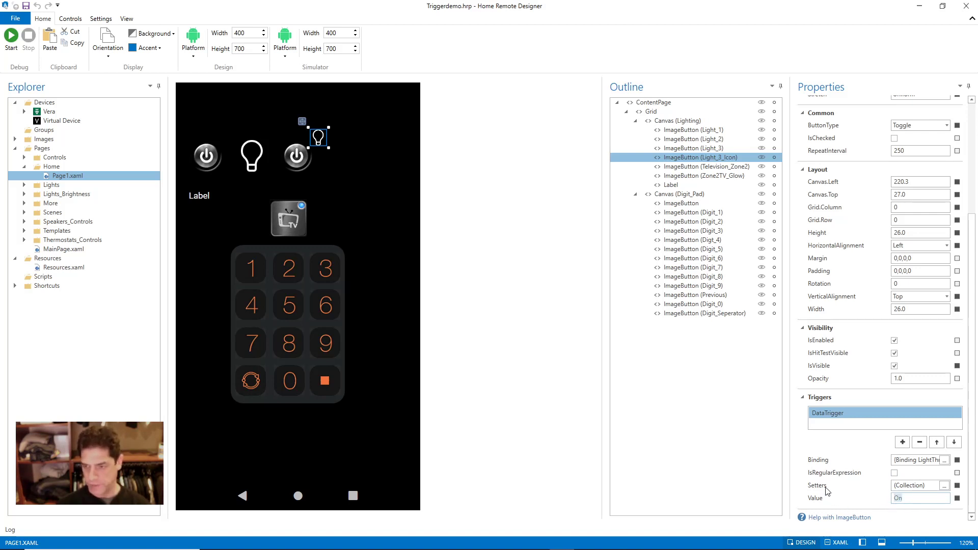
Step: Review the setter's property and value in Light_3_Icon's data trigger, and close the setter collection
{"action": "left_click", "coordinate": [944, 485]}
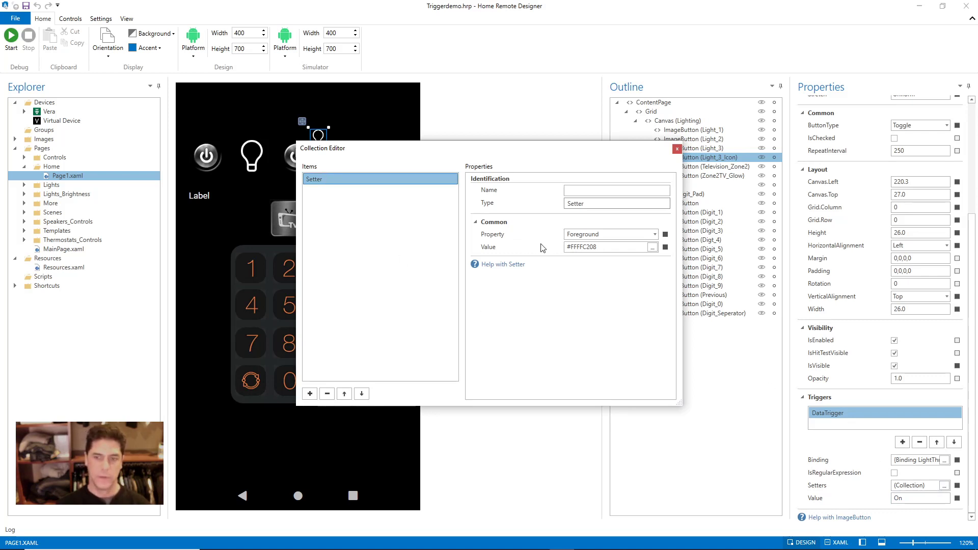
{"action": "left_click", "coordinate": [609, 247]}
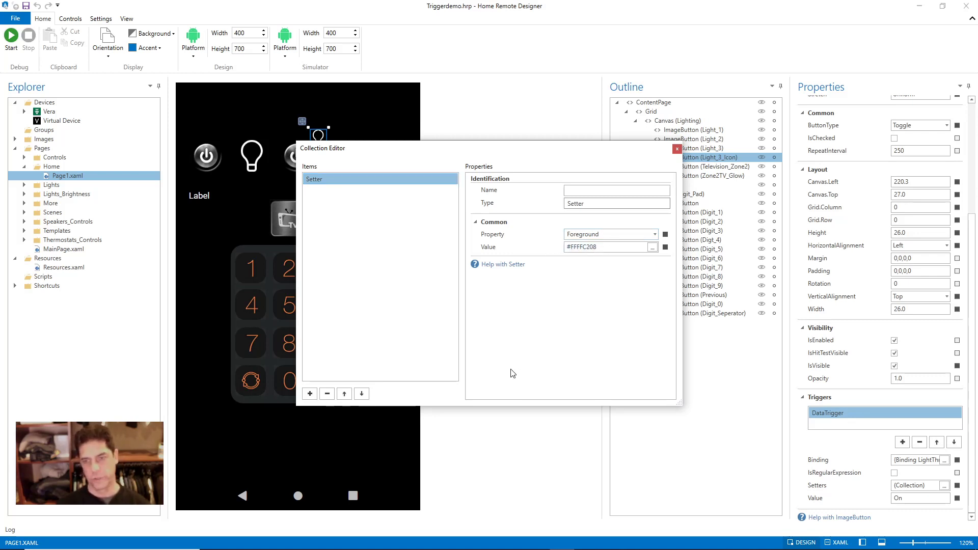
{"action": "left_click", "coordinate": [677, 149]}
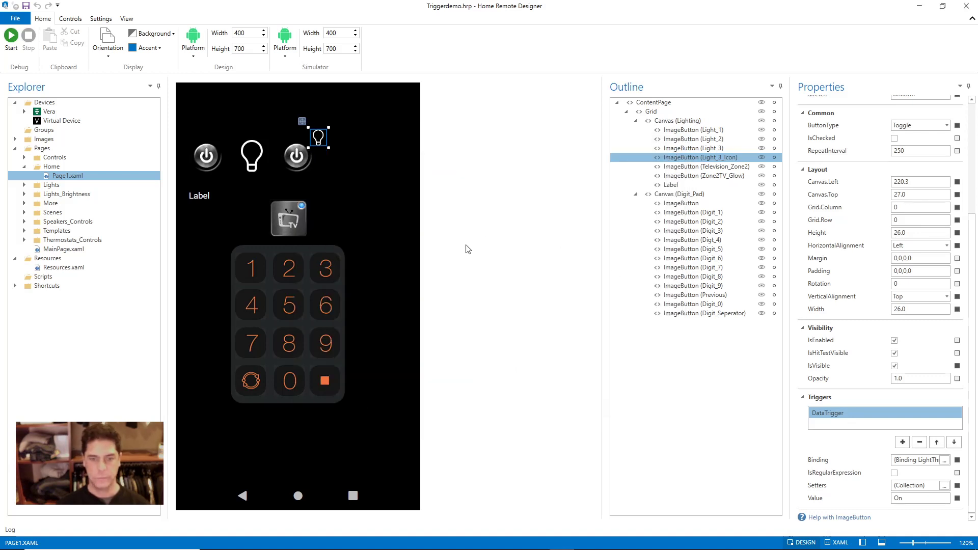
Step: Select the Television_Zone2 button and compare its Checked and Unchecked event triggers
{"action": "left_click", "coordinate": [369, 210]}
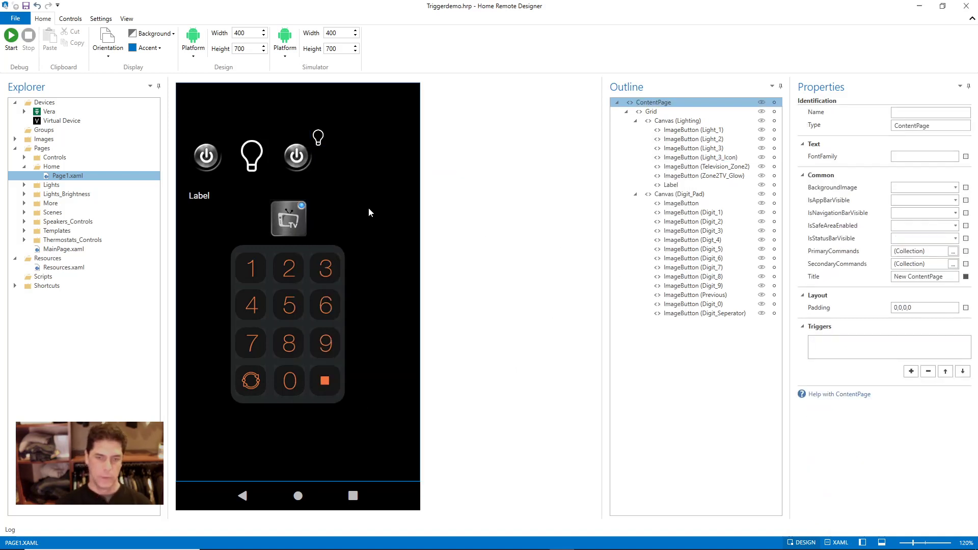
{"action": "left_click", "coordinate": [292, 224]}
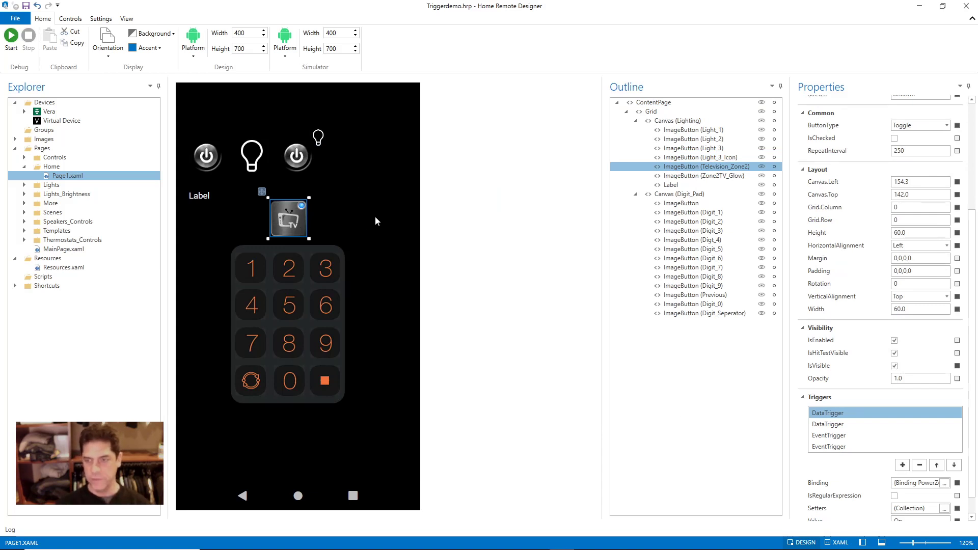
{"action": "left_click", "coordinate": [836, 441]}
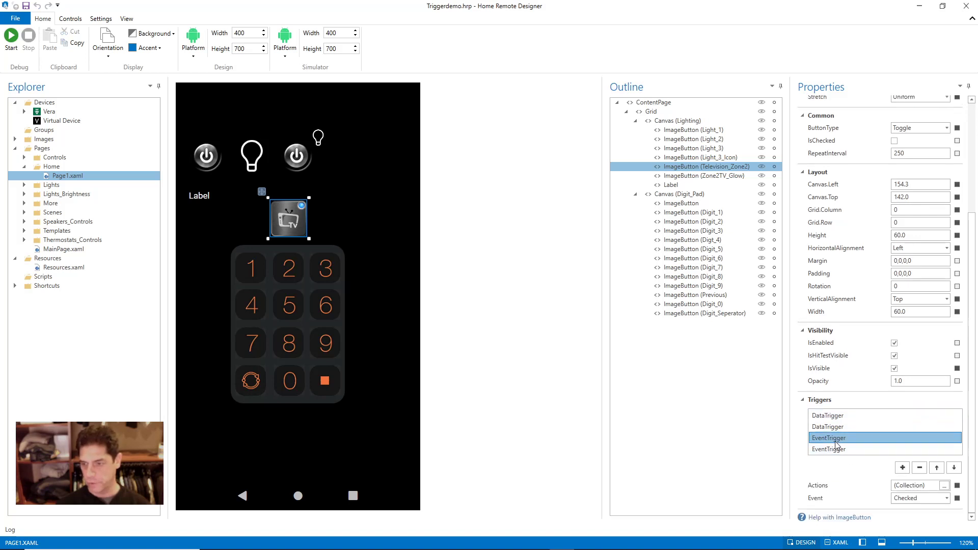
{"action": "left_click", "coordinate": [837, 449]}
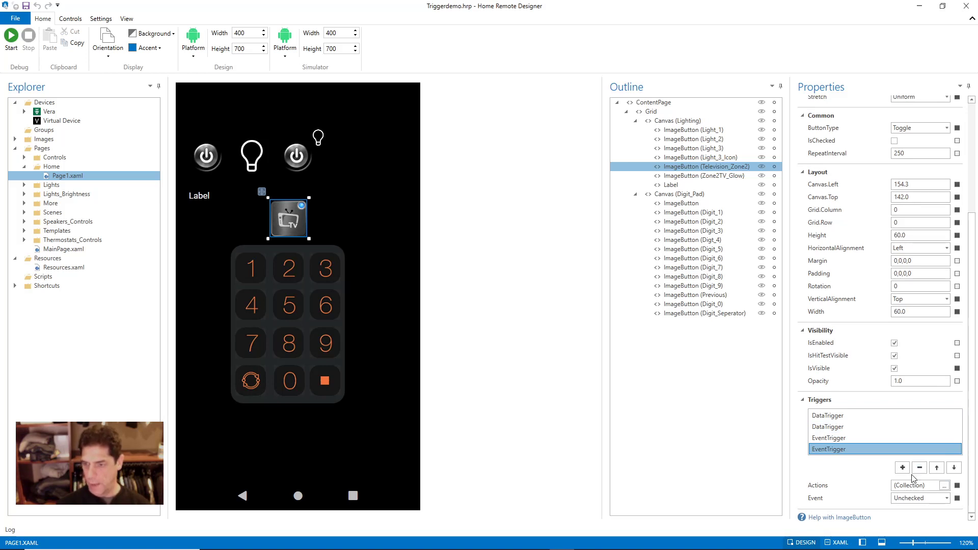
{"action": "left_click", "coordinate": [843, 439]}
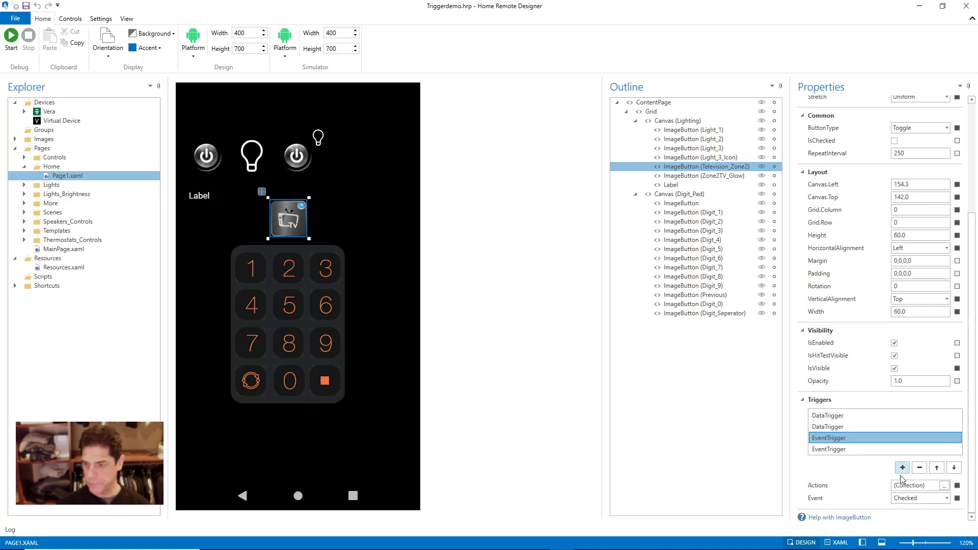
{"action": "left_click", "coordinate": [831, 450]}
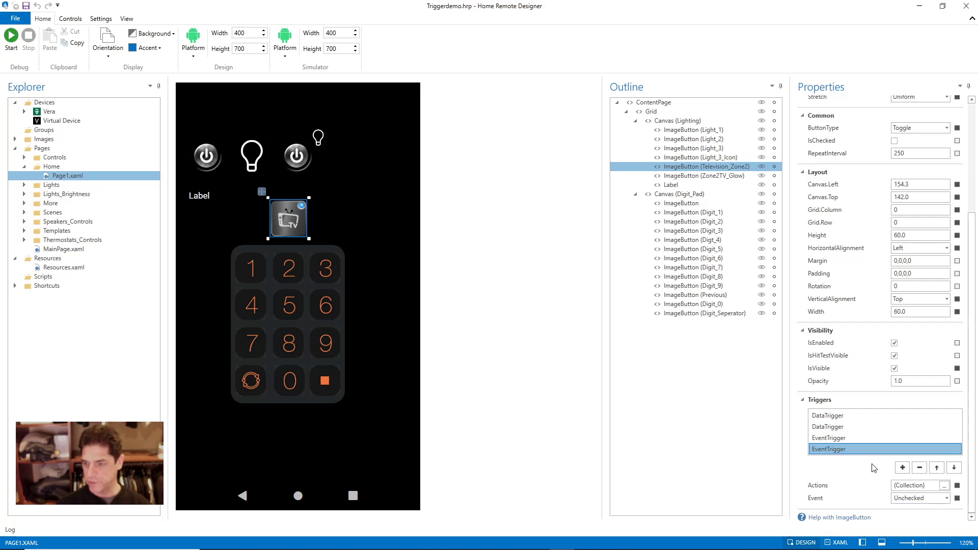
Step: Inspect the data action and device binding in the Television_Zone2 button's Unchecked event trigger, and compare it with the Checked trigger
{"action": "left_click", "coordinate": [943, 487]}
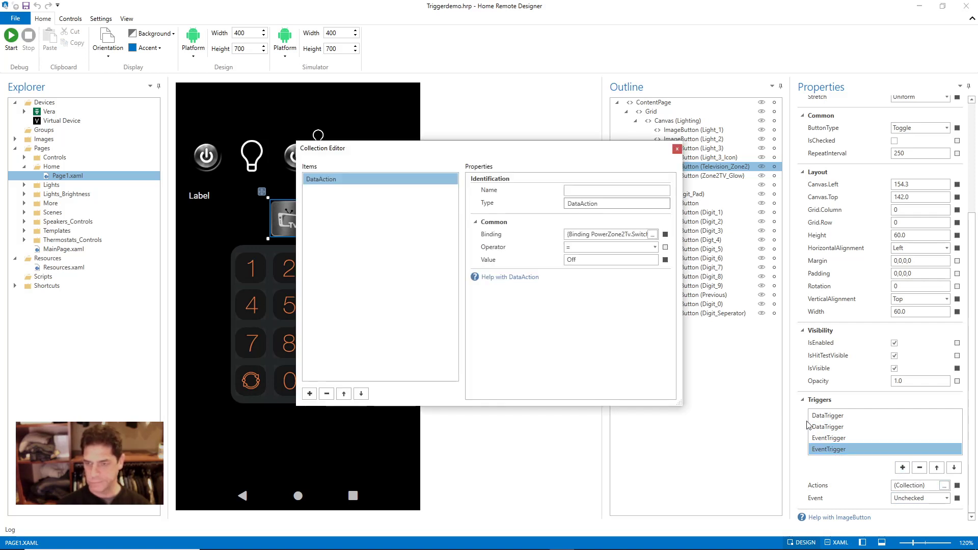
{"action": "left_click", "coordinate": [652, 235]}
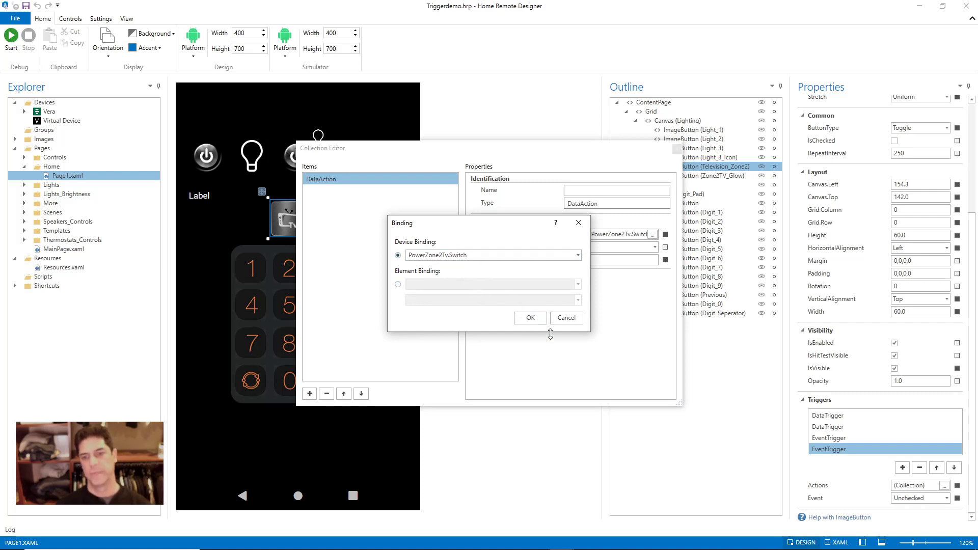
{"action": "left_click", "coordinate": [563, 318]}
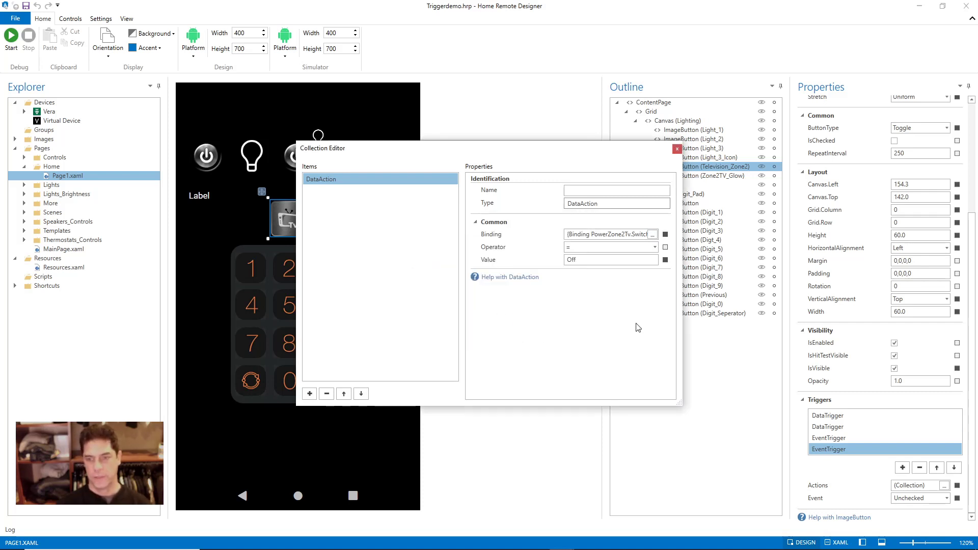
{"action": "left_click", "coordinate": [677, 149]}
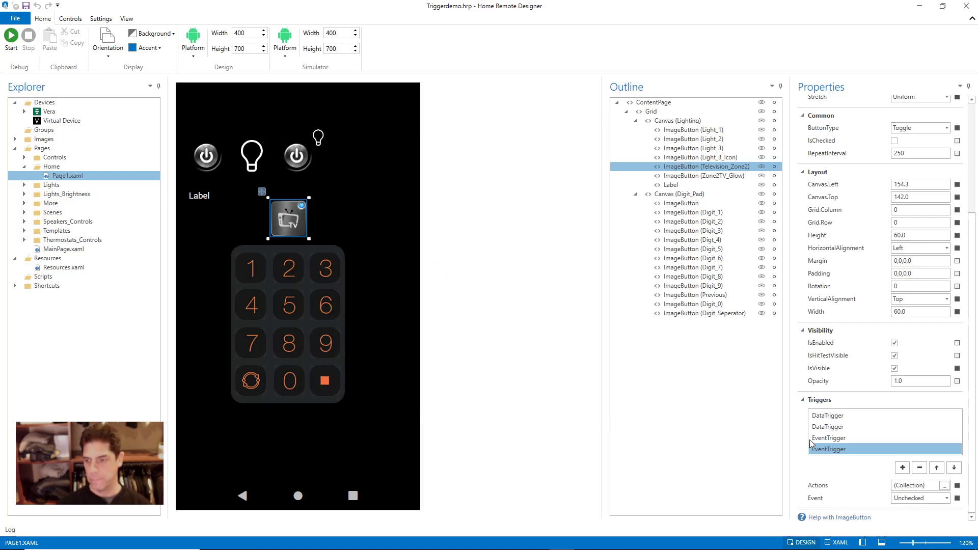
{"action": "left_click", "coordinate": [830, 439]}
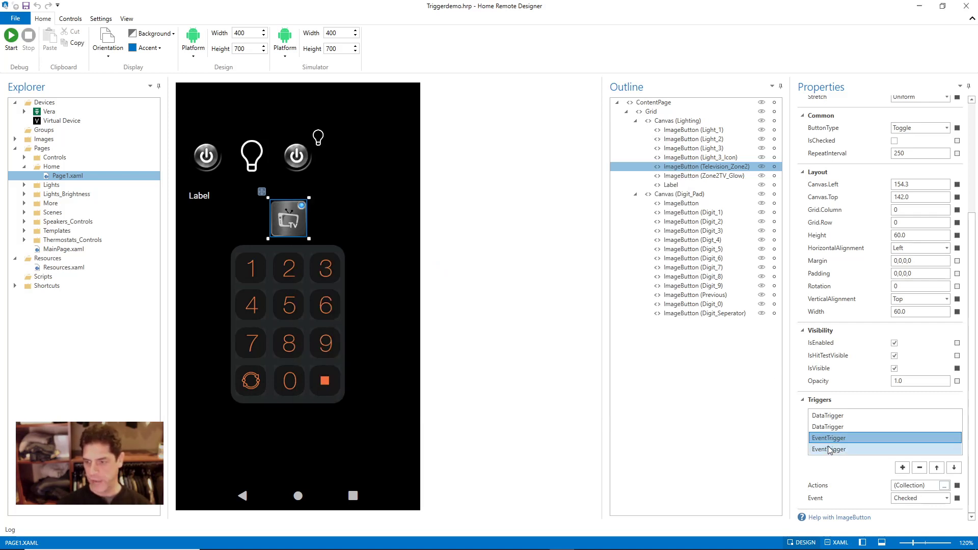
{"action": "left_click", "coordinate": [829, 451]}
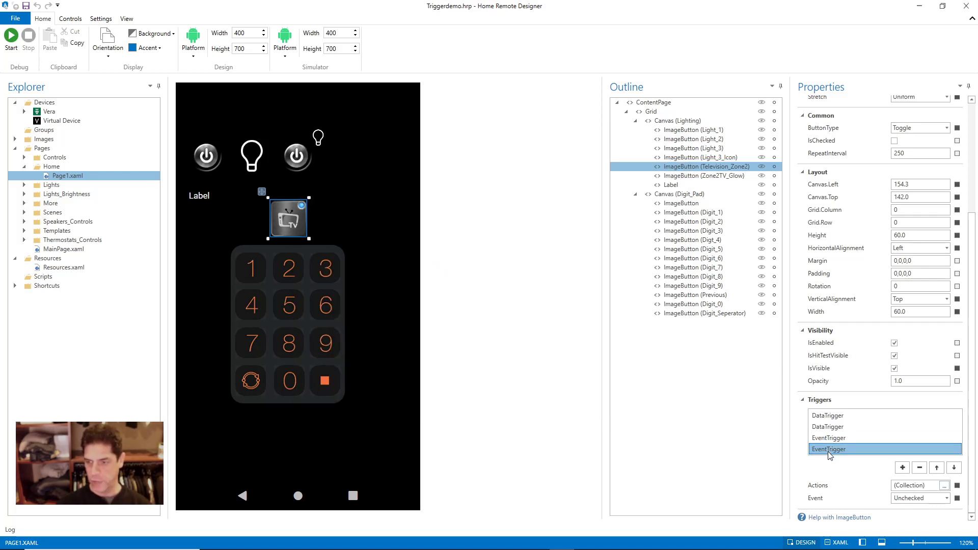
Step: Check the device binding and value of the Television_Zone2 button's first data trigger without changing them
{"action": "left_click", "coordinate": [826, 416]}
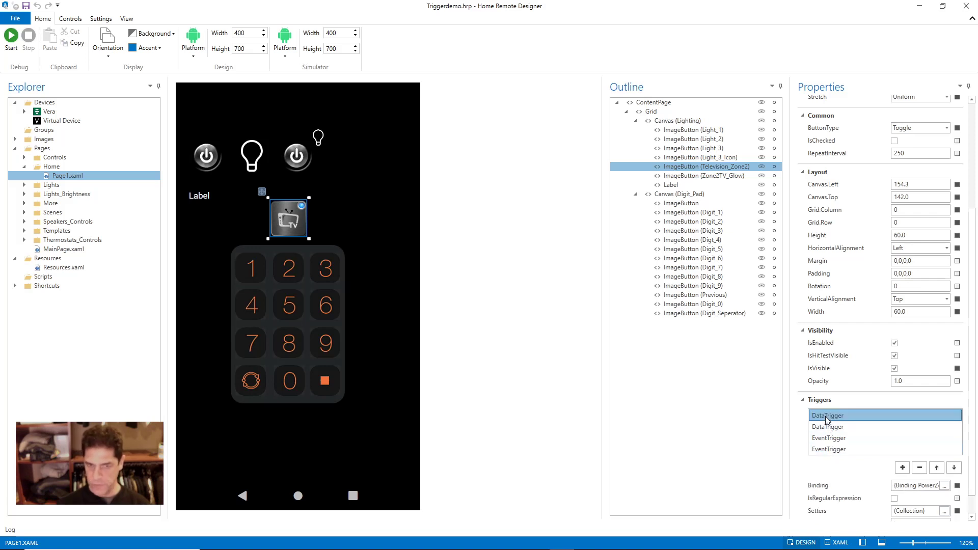
{"action": "left_click", "coordinate": [944, 486]}
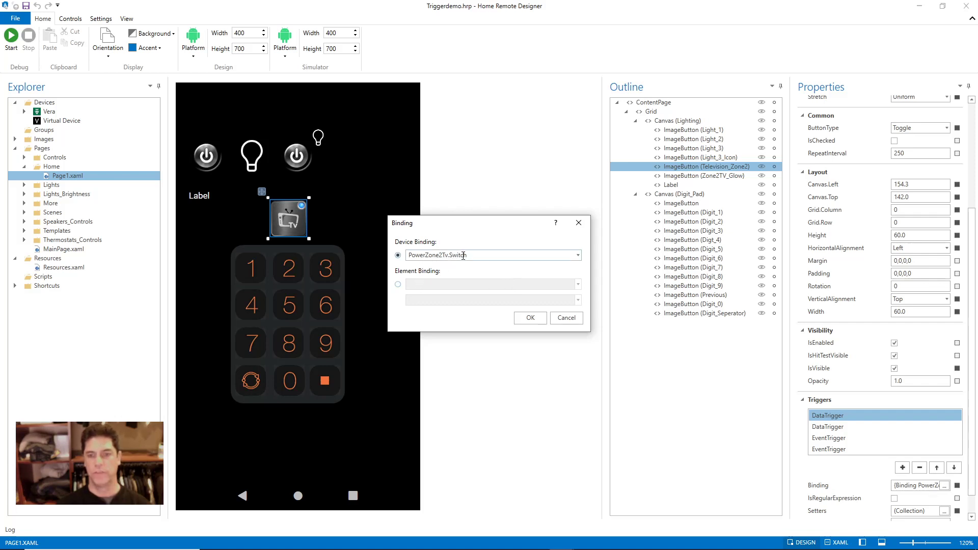
{"action": "left_click", "coordinate": [570, 321]}
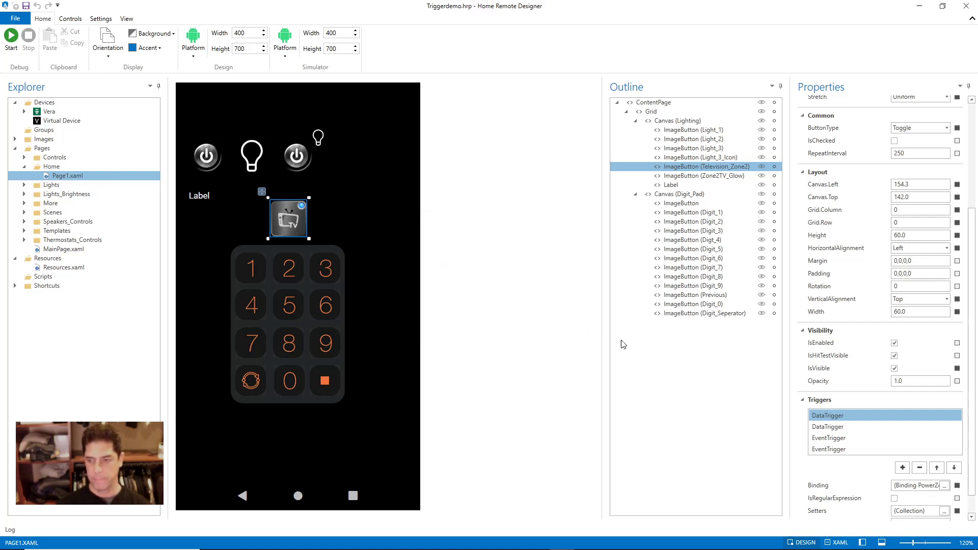
{"action": "scroll", "coordinate": [897, 460], "scroll_direction": "down", "scroll_amount": 1}
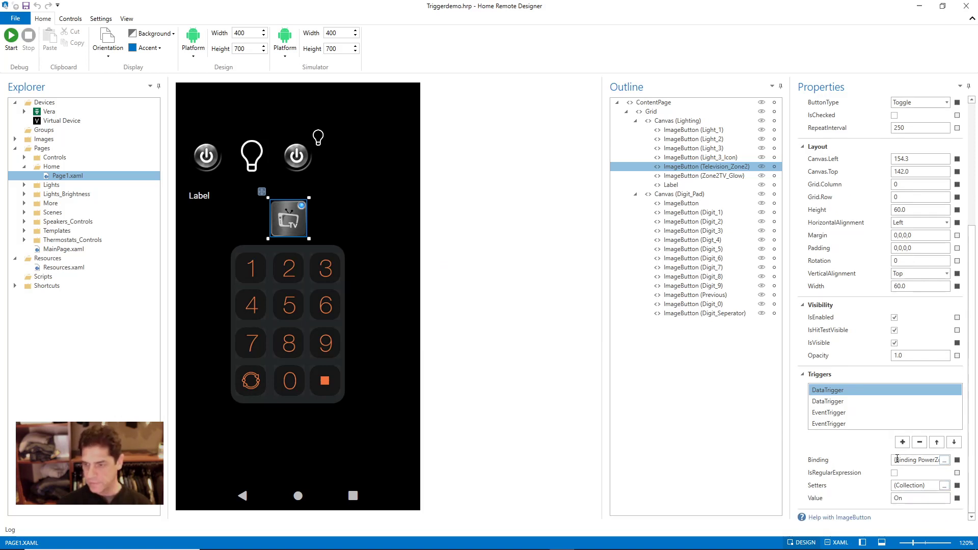
{"action": "double_click", "coordinate": [902, 499]}
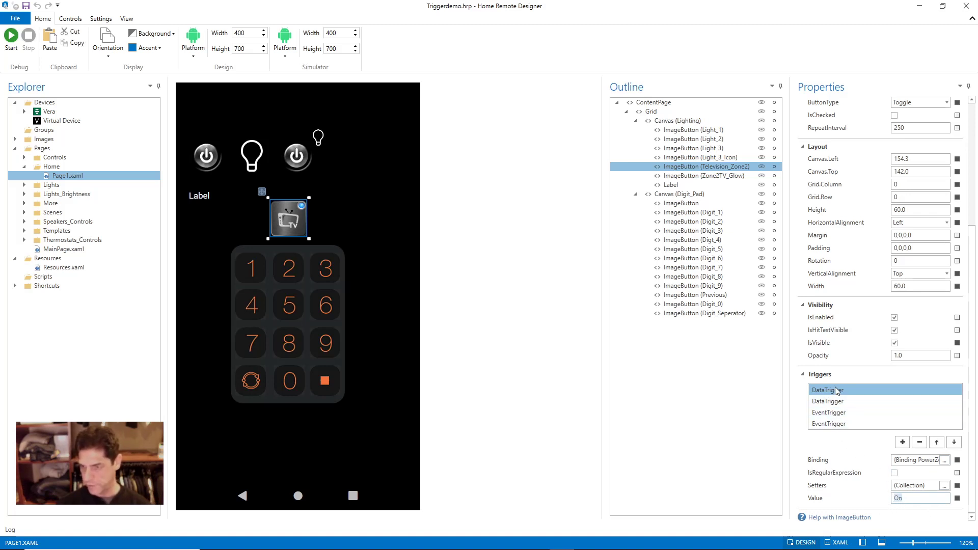
Step: Review the setter's property and value in each of the Television_Zone2 button's two data triggers, closing each setter collection
{"action": "left_click", "coordinate": [944, 485]}
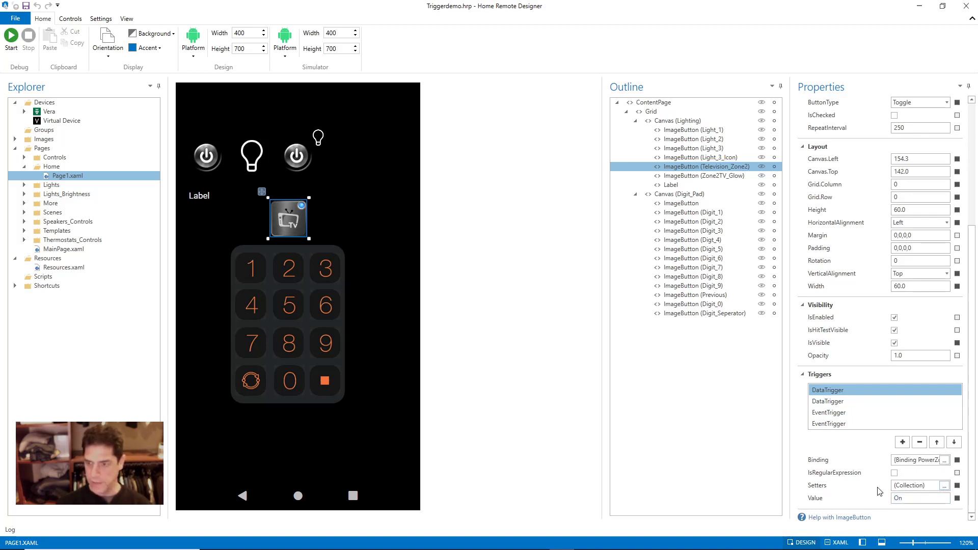
{"action": "left_click", "coordinate": [944, 486]}
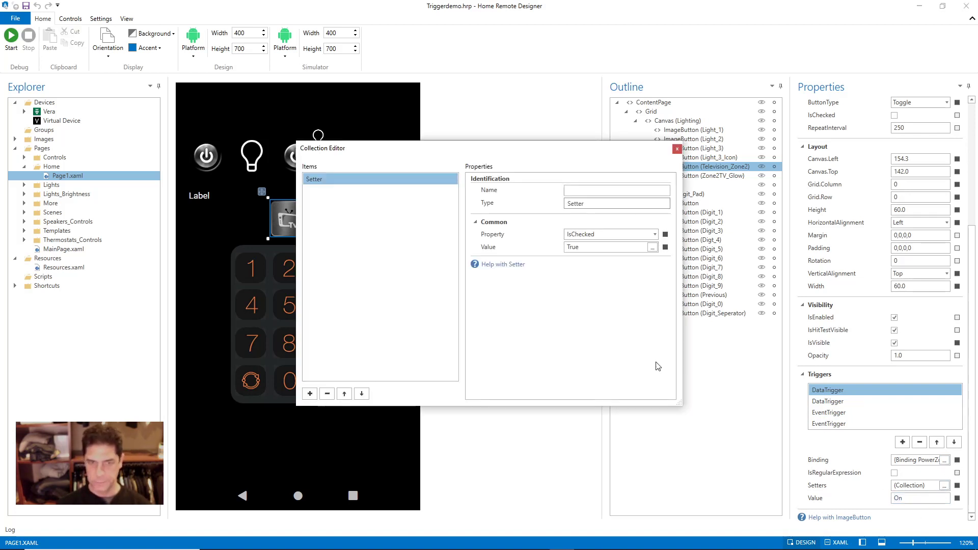
{"action": "left_click", "coordinate": [677, 149]}
{"action": "left_click", "coordinate": [845, 403]}
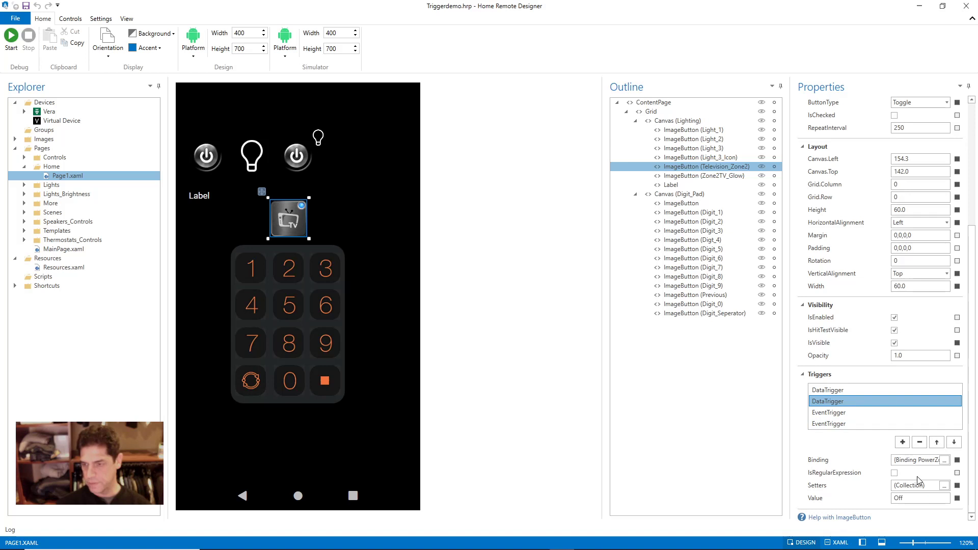
{"action": "left_click", "coordinate": [944, 485]}
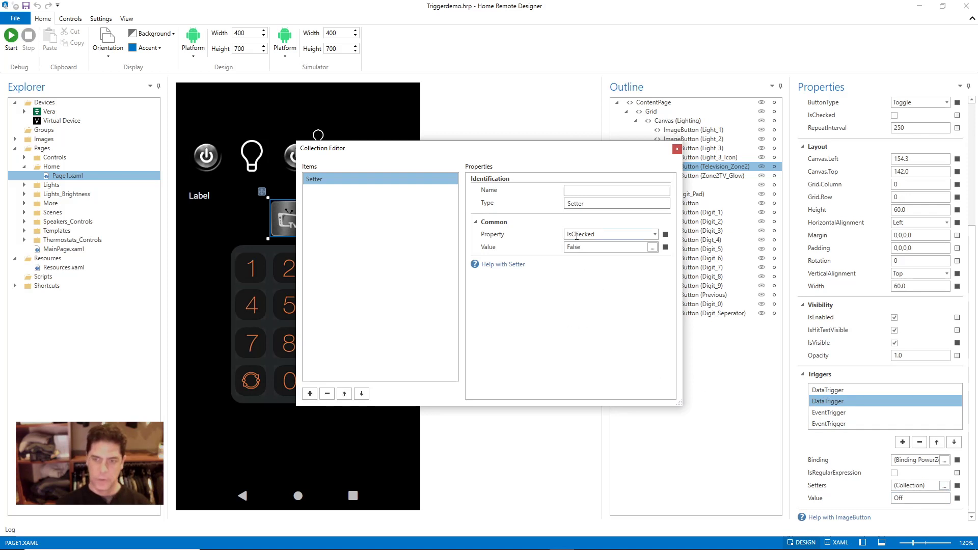
{"action": "left_click", "coordinate": [677, 149]}
Step: Reselect the Television_Zone2 button and recheck the value of its second data trigger
{"action": "left_click", "coordinate": [344, 199]}
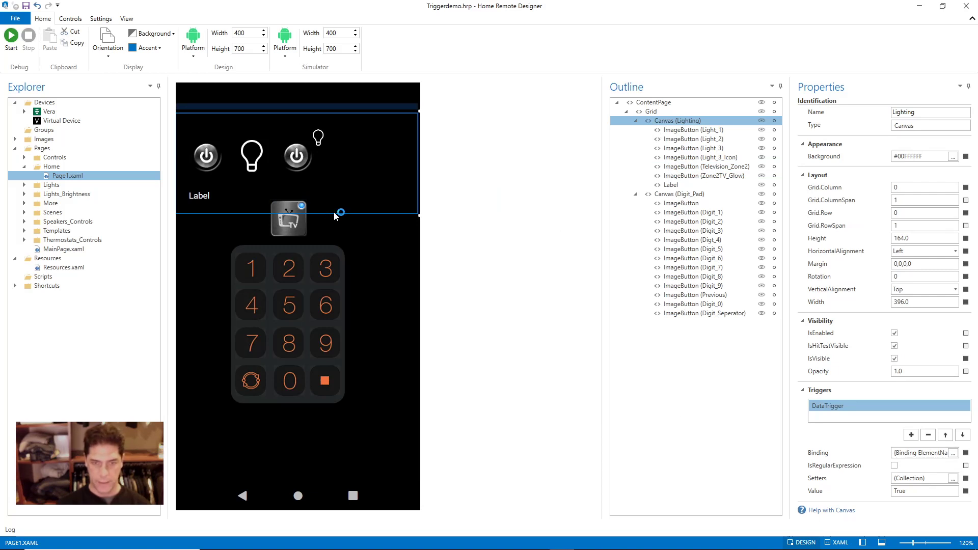
{"action": "left_click", "coordinate": [284, 220]}
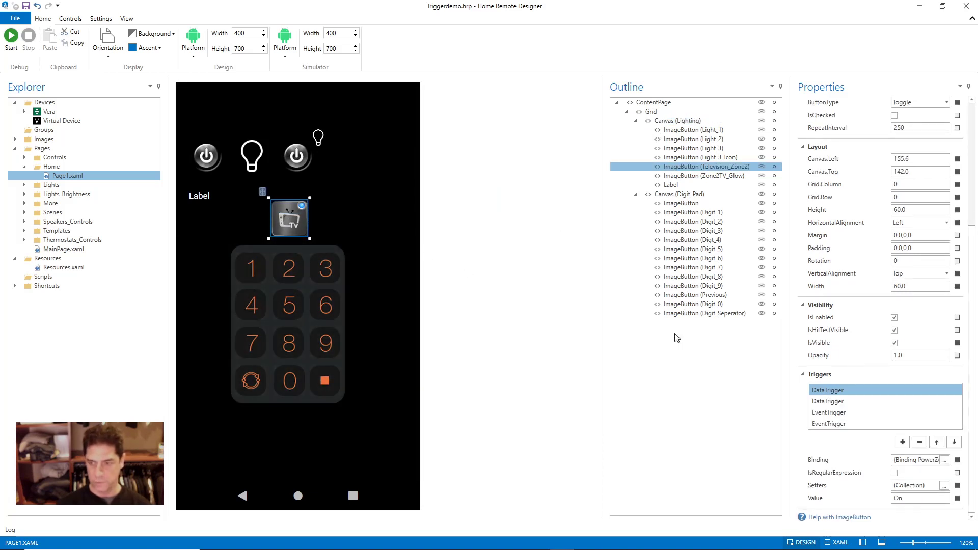
{"action": "left_click", "coordinate": [816, 402]}
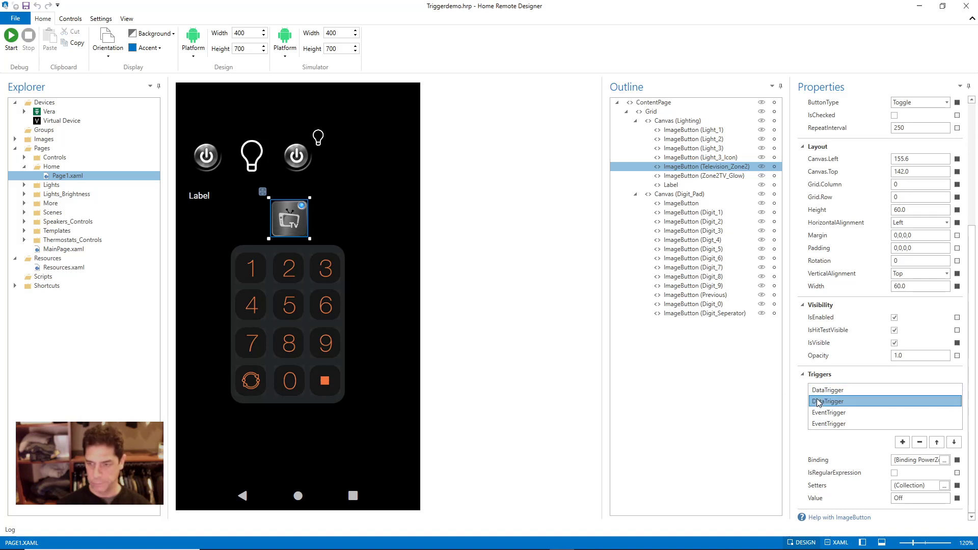
{"action": "double_click", "coordinate": [897, 500]}
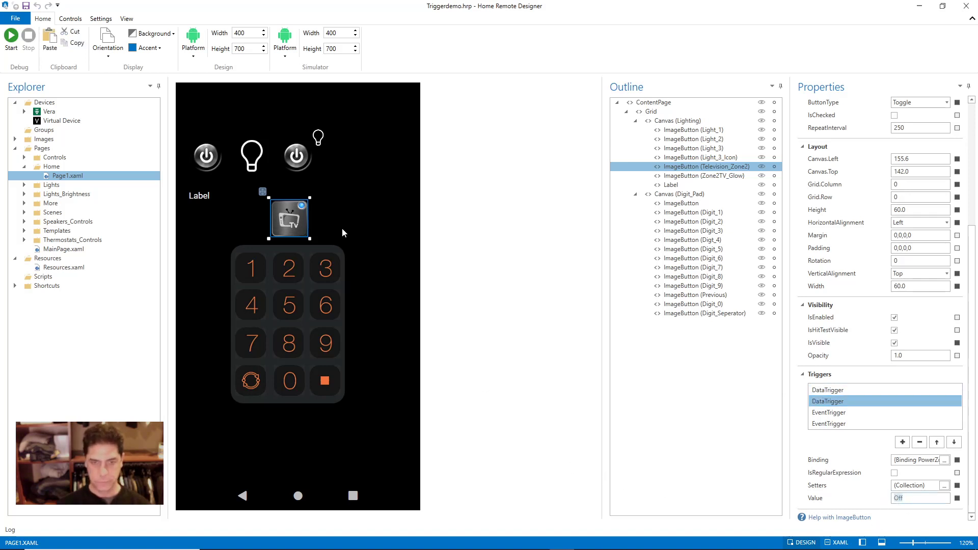
{"action": "key", "text": "Escape"}
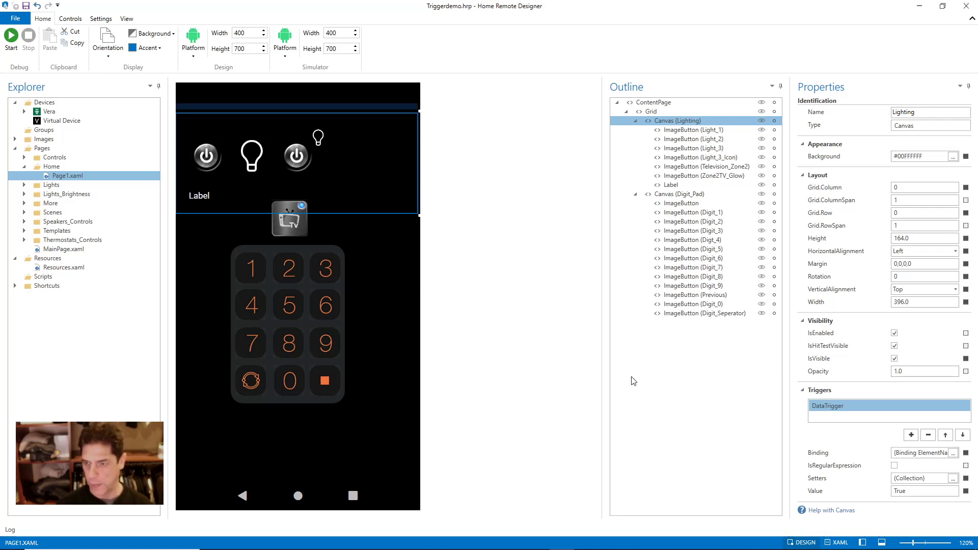
{"action": "left_click", "coordinate": [289, 219]}
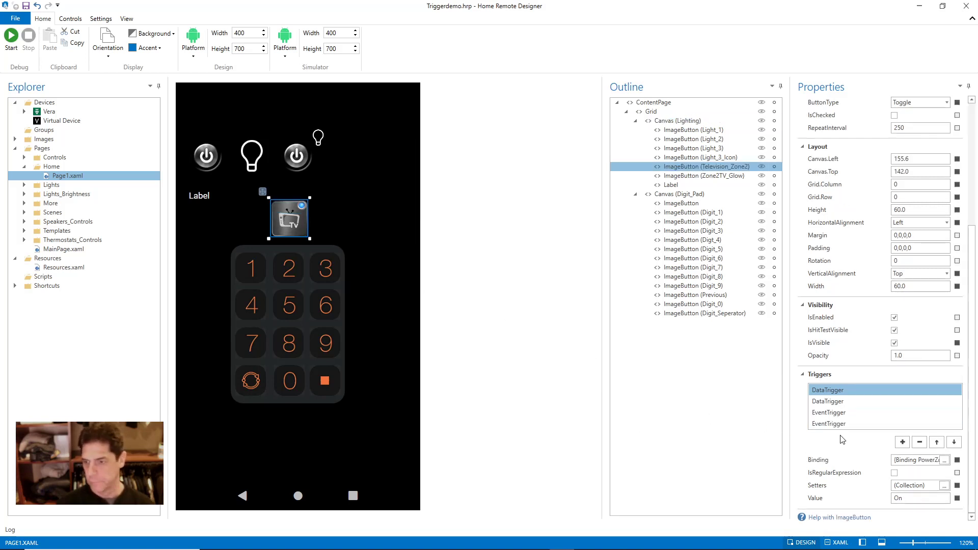
{"action": "left_click", "coordinate": [826, 402]}
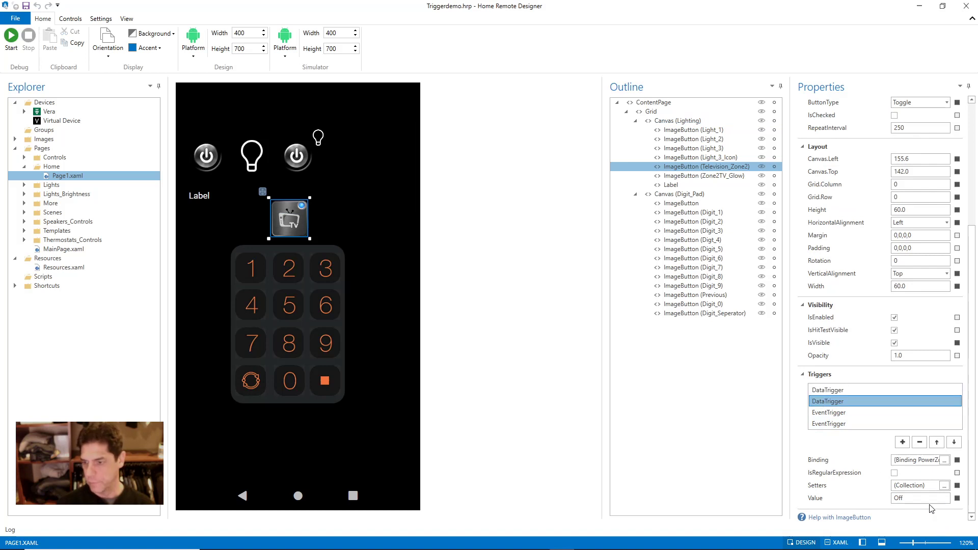
{"action": "left_click", "coordinate": [909, 498]}
{"action": "left_click", "coordinate": [399, 285]}
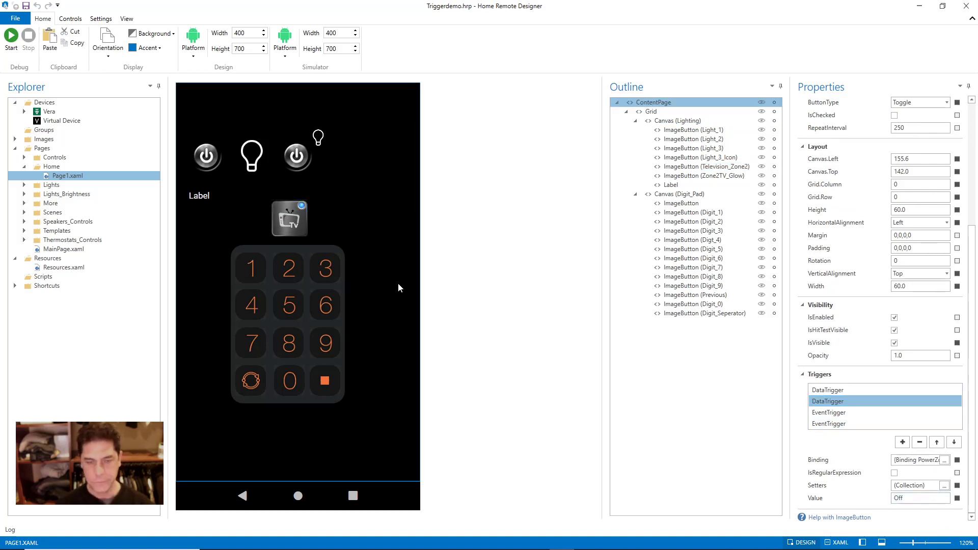
Step: Select the small Zone2TV_Glow indicator on the television button and check its name and first data trigger
{"action": "left_click", "coordinate": [301, 206]}
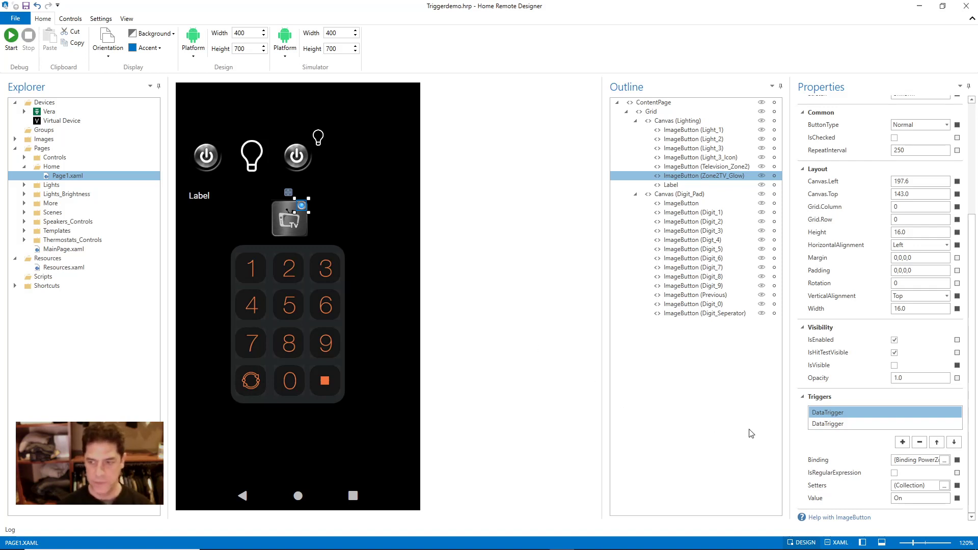
{"action": "left_click", "coordinate": [826, 412]}
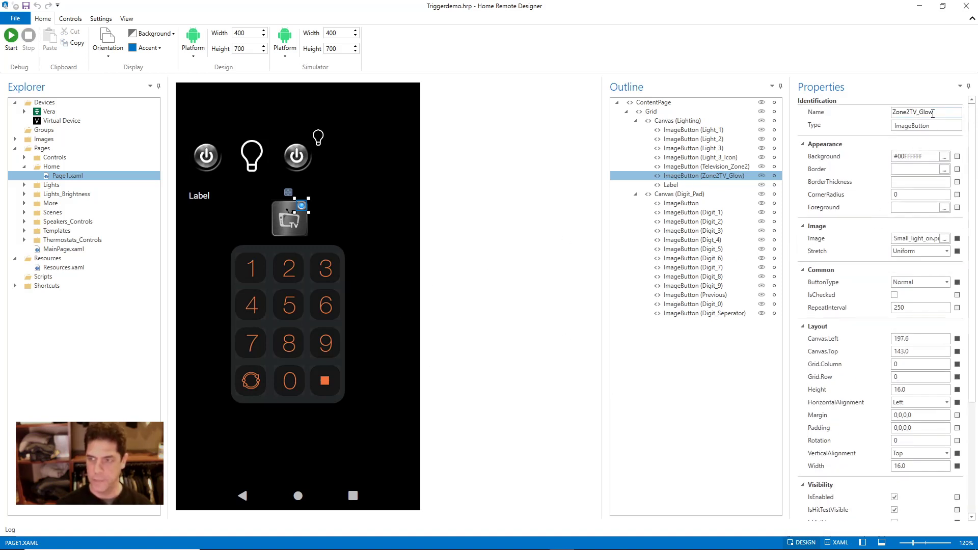
{"action": "double_click", "coordinate": [936, 110]}
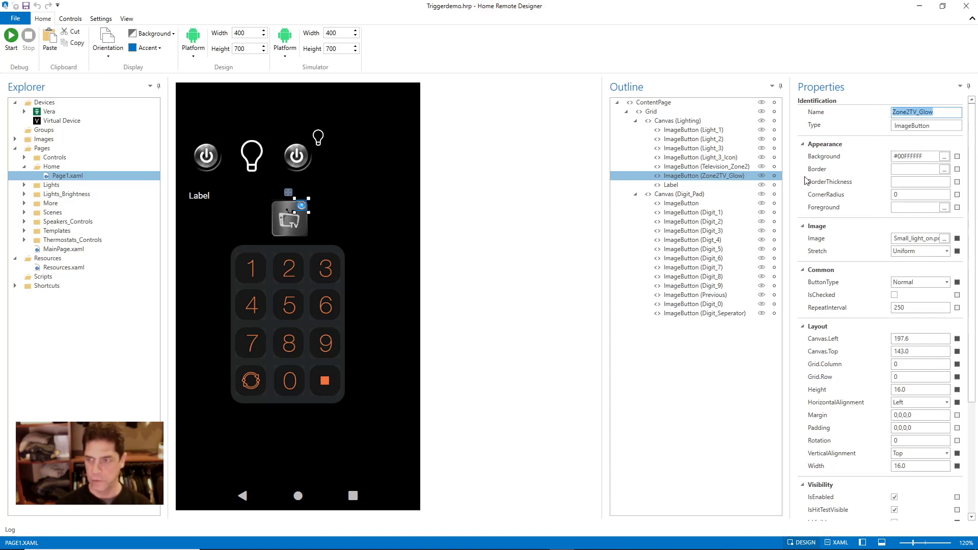
{"action": "left_click", "coordinate": [948, 112]}
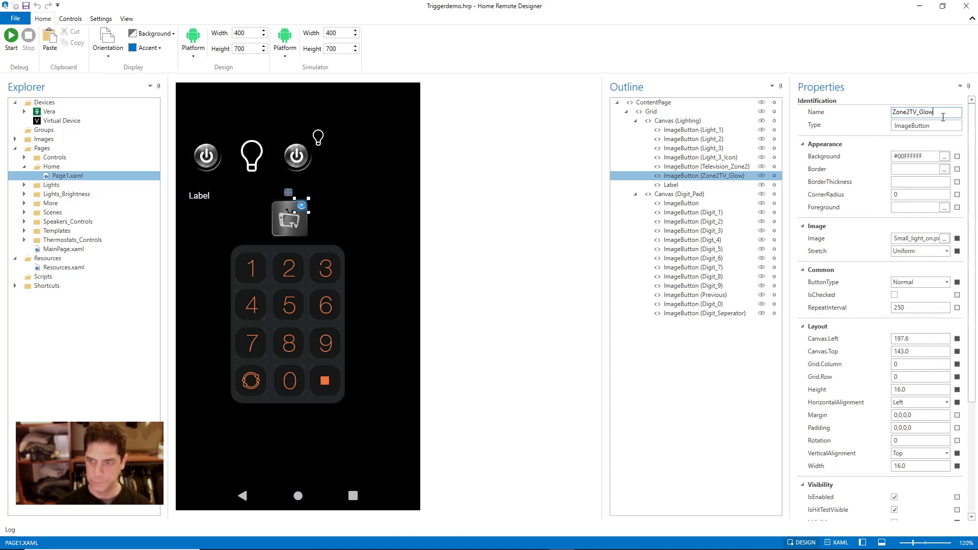
{"action": "scroll", "coordinate": [831, 324], "scroll_direction": "down", "scroll_amount": 5}
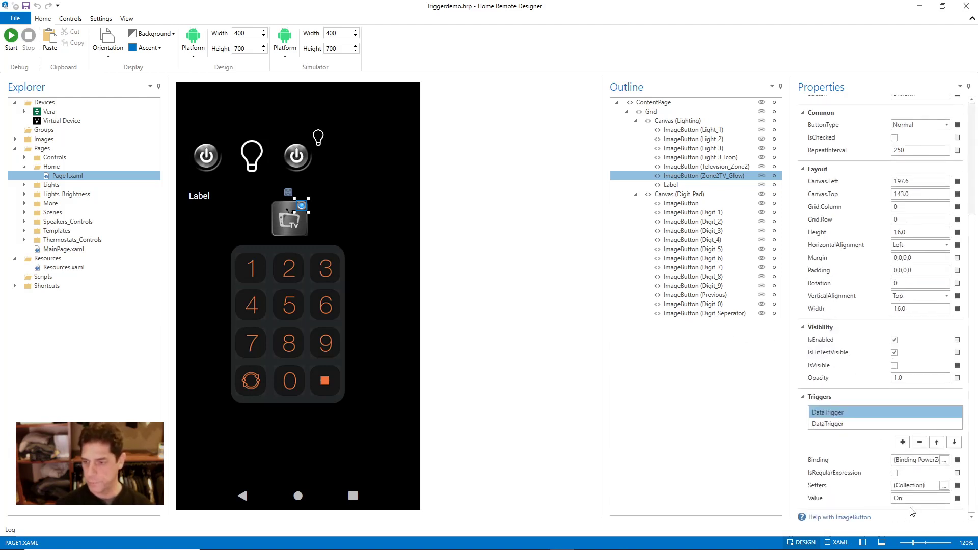
Step: Inspect the device binding and value of Zone2TV_Glow's first data trigger without changing them
{"action": "left_click", "coordinate": [945, 460]}
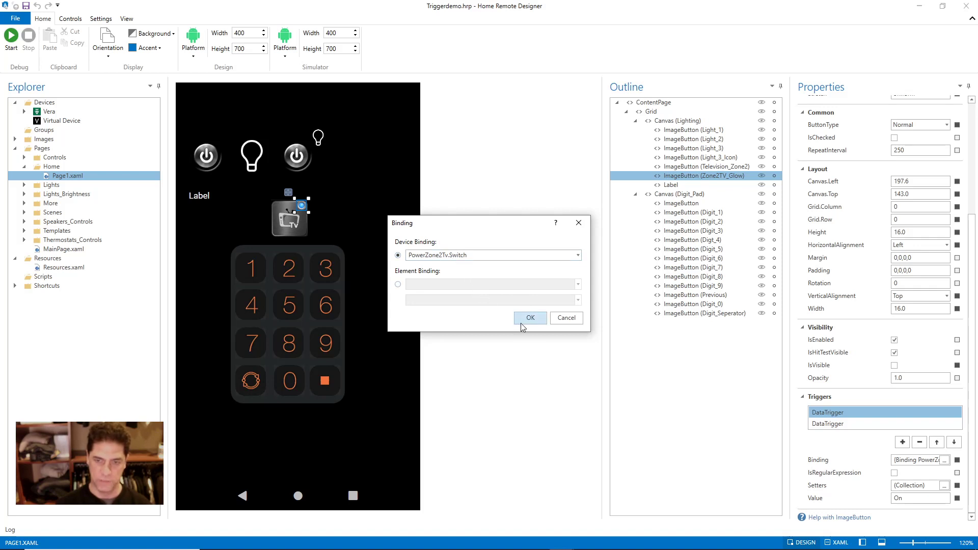
{"action": "left_click", "coordinate": [565, 318]}
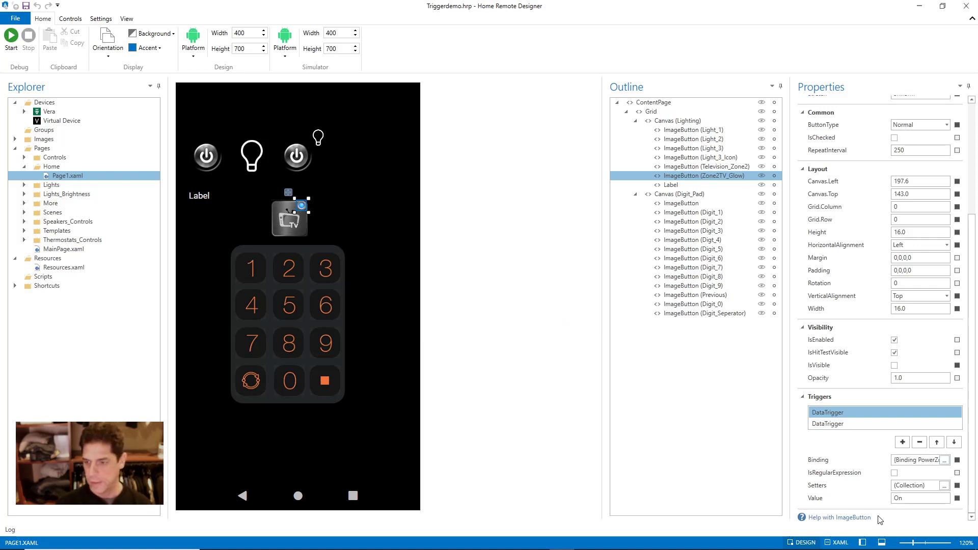
{"action": "double_click", "coordinate": [898, 498]}
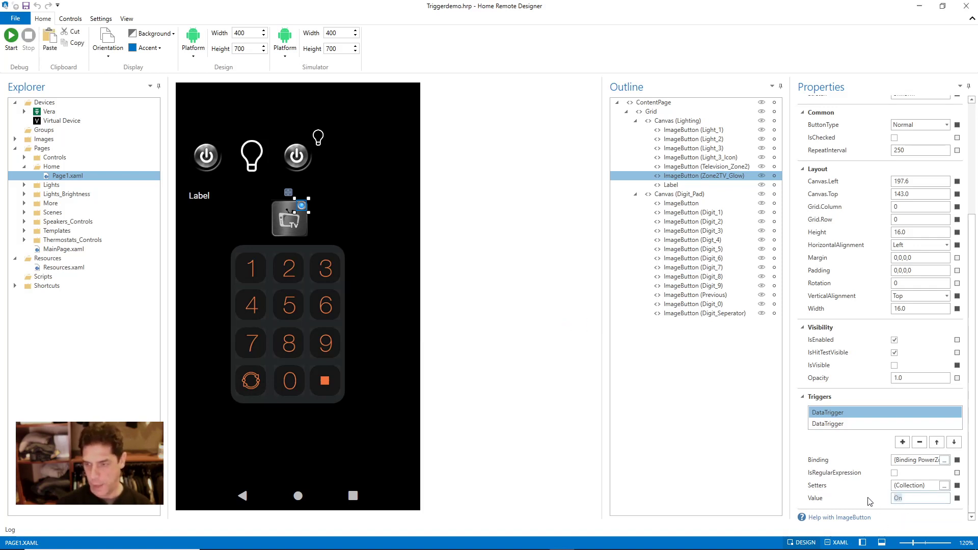
{"action": "left_click", "coordinate": [825, 491]}
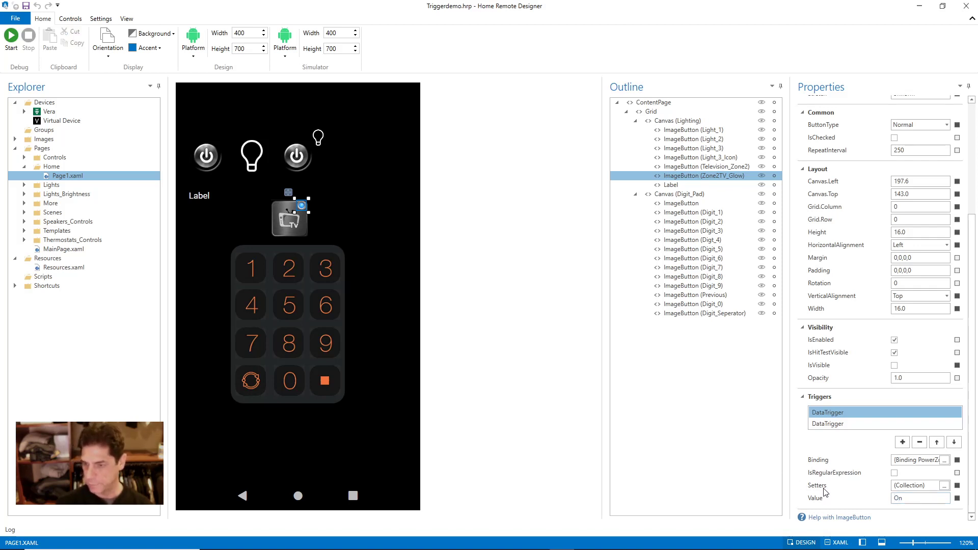
Step: Review the setter's property and value in Zone2TV_Glow's first data trigger, reopening the setter collection
{"action": "left_click", "coordinate": [944, 485]}
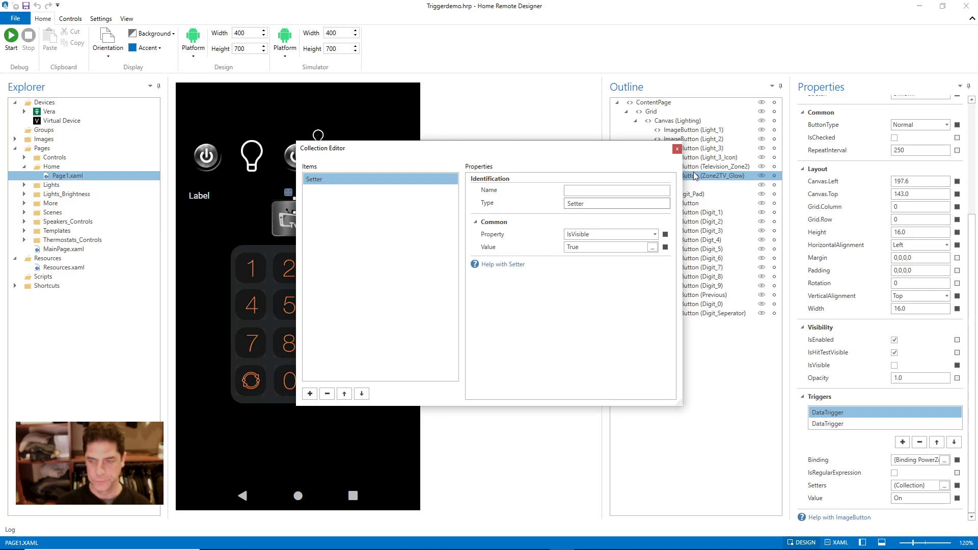
{"action": "left_click", "coordinate": [677, 149]}
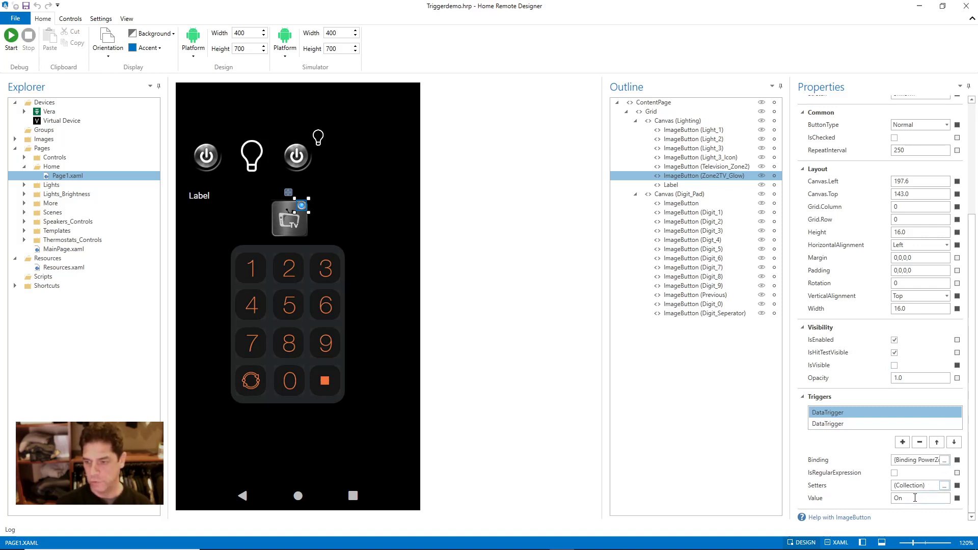
{"action": "left_click", "coordinate": [944, 485]}
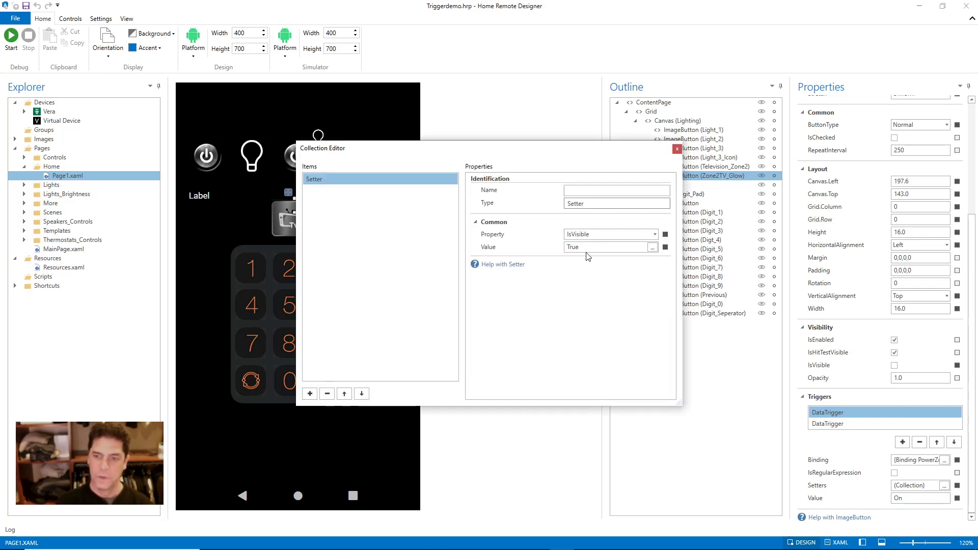
Step: Select Zone2TV_Glow's second data trigger and review the property and value of its setter
{"action": "left_click", "coordinate": [677, 149]}
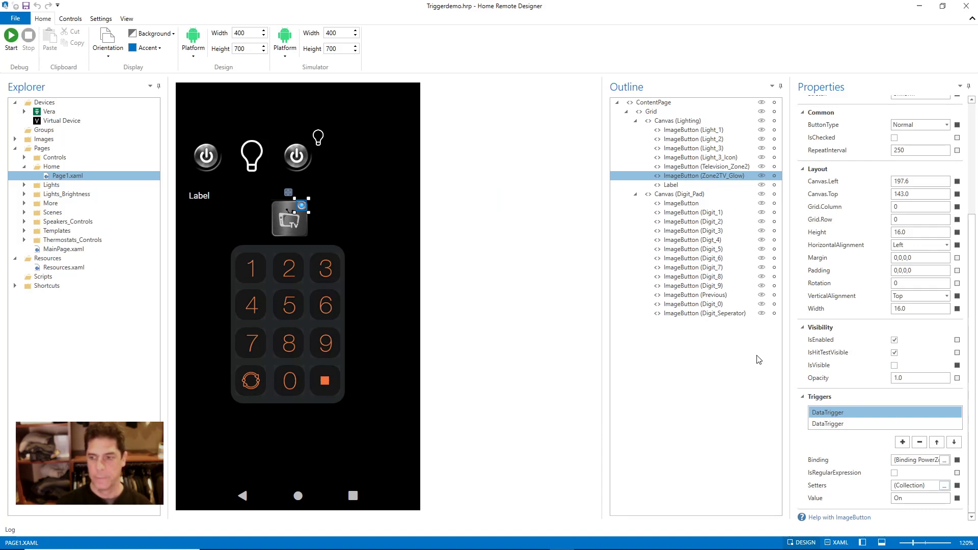
{"action": "left_click", "coordinate": [825, 424]}
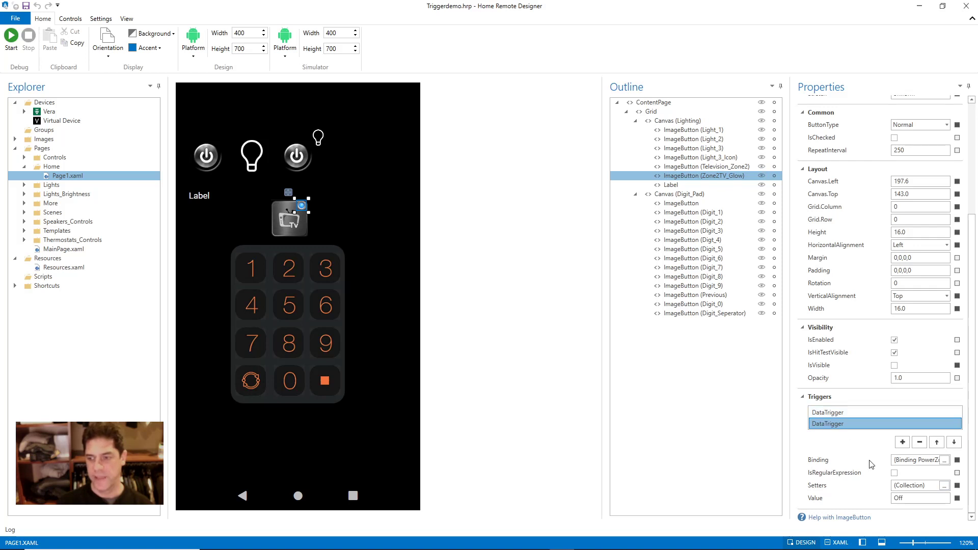
{"action": "left_click", "coordinate": [944, 486]}
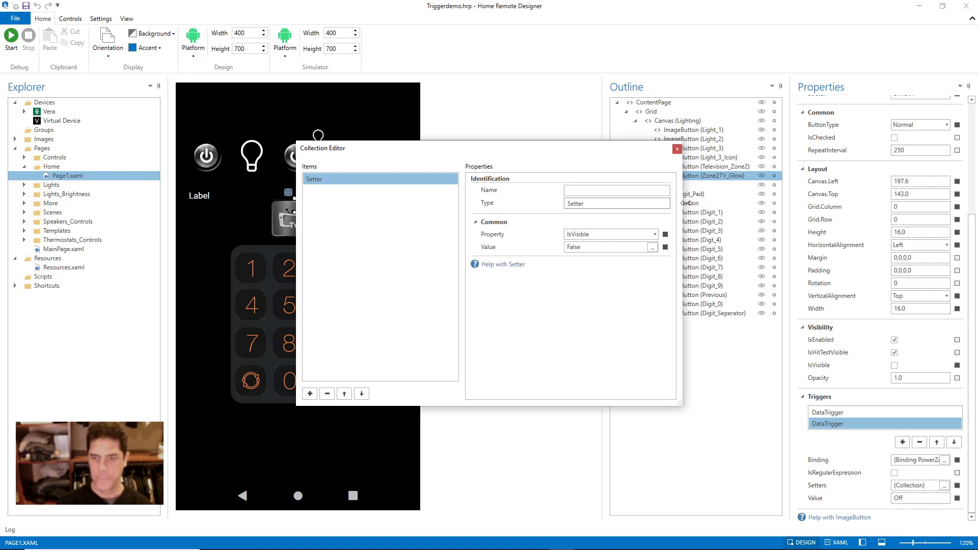
{"action": "left_click", "coordinate": [677, 149]}
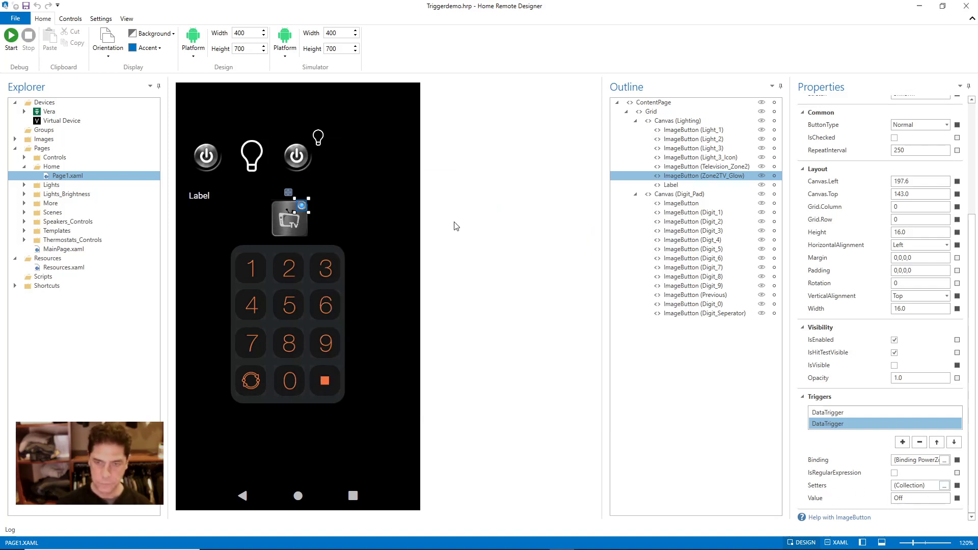
Step: Select the Digit_Pad canvas and go through its digit image buttons to see which elements it groups
{"action": "left_click", "coordinate": [662, 197]}
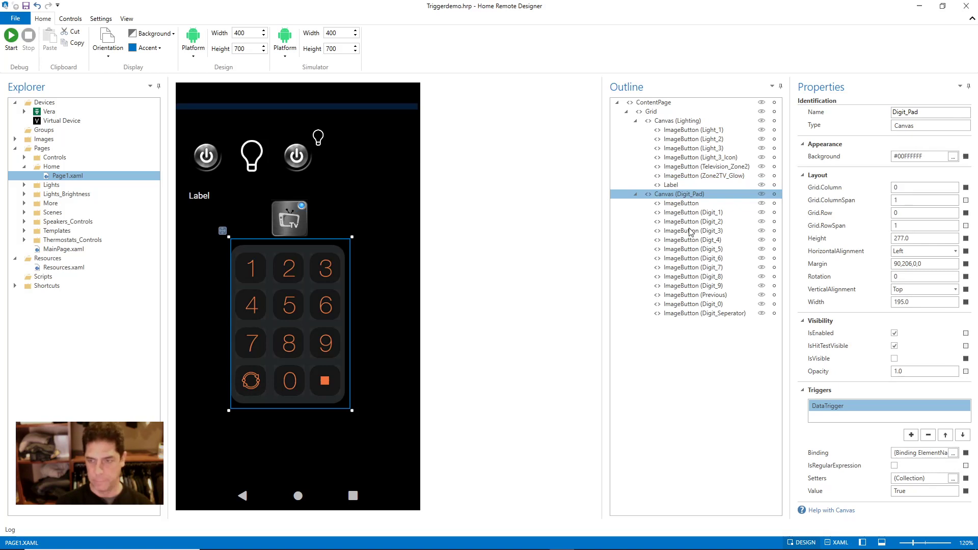
{"action": "left_click", "coordinate": [677, 214]}
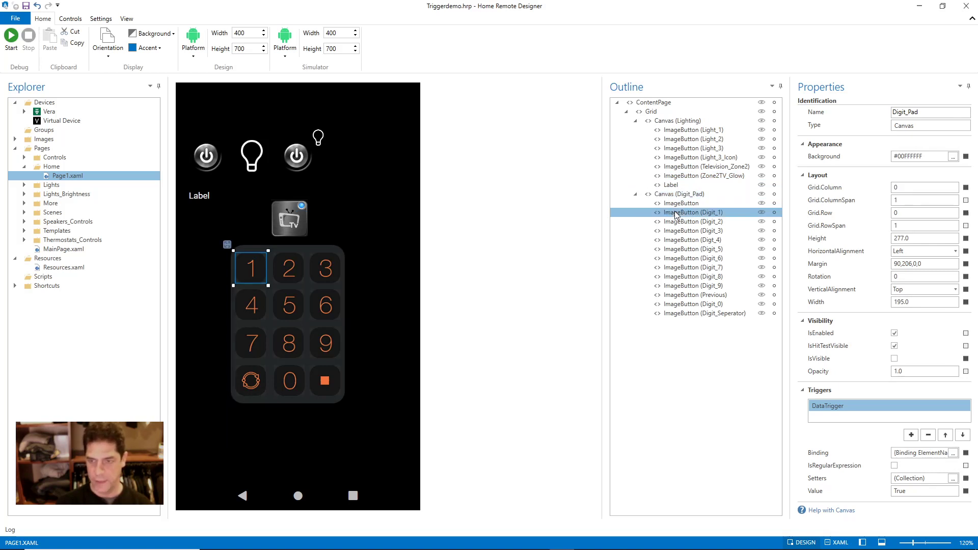
{"action": "left_click", "coordinate": [677, 223]}
{"action": "left_click", "coordinate": [677, 233]}
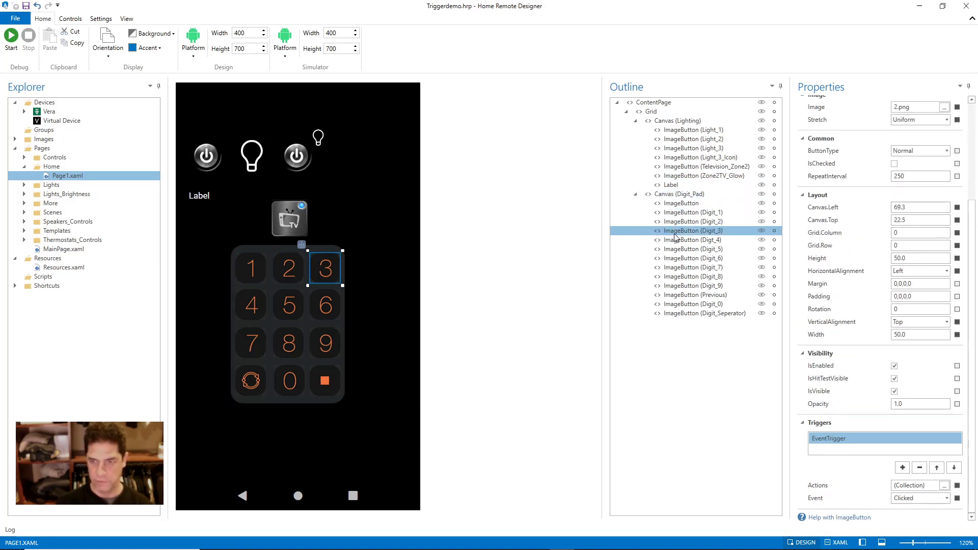
{"action": "left_click", "coordinate": [675, 242]}
{"action": "left_click", "coordinate": [677, 249]}
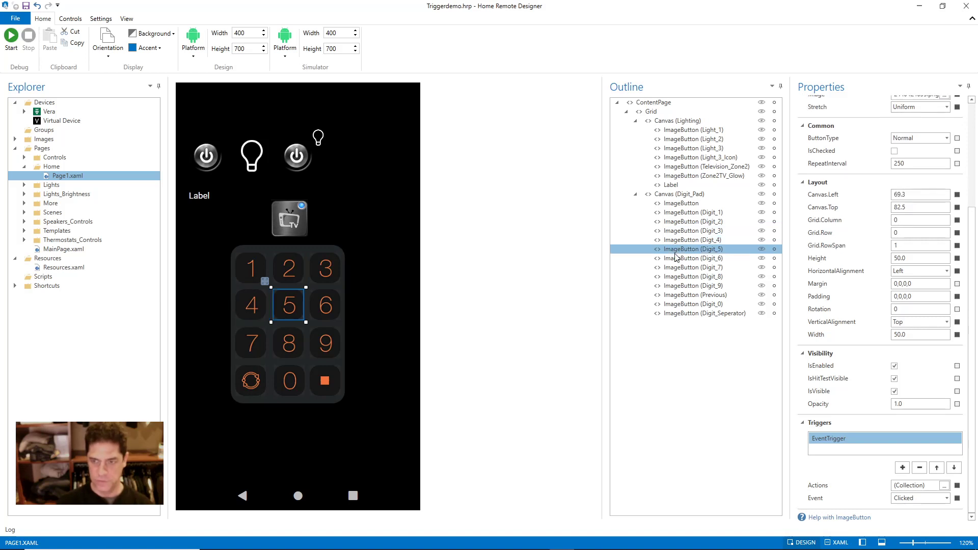
{"action": "left_click", "coordinate": [677, 258]}
{"action": "left_click", "coordinate": [681, 268]}
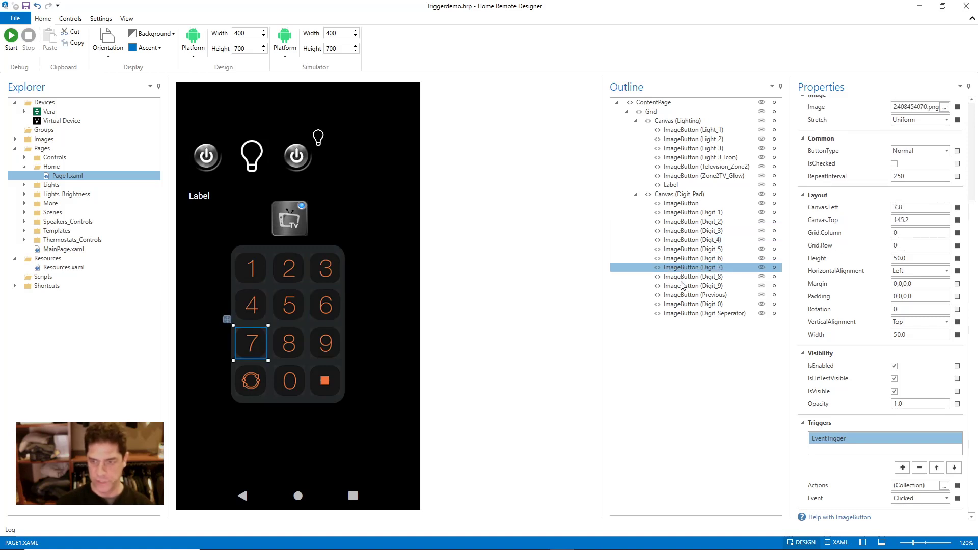
{"action": "left_click", "coordinate": [681, 277]}
{"action": "left_click", "coordinate": [674, 198]}
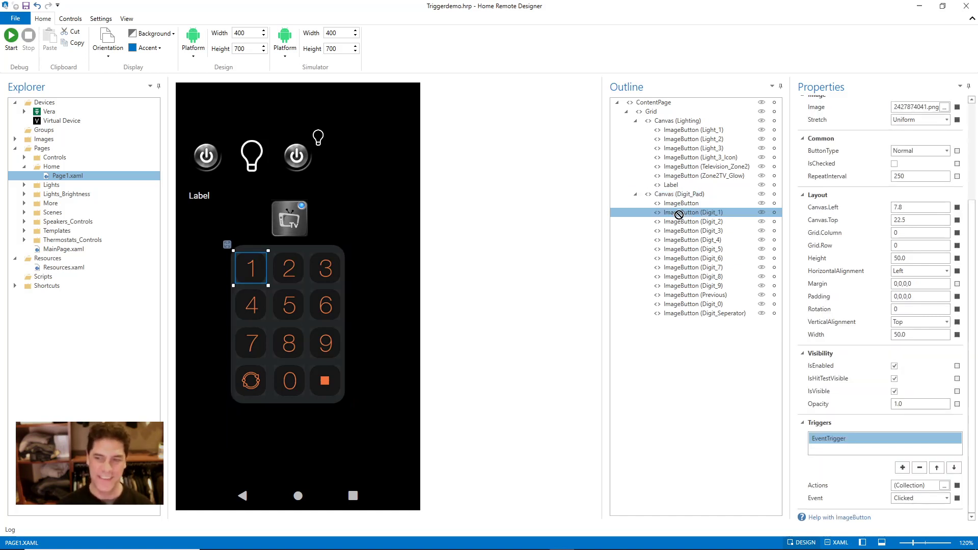
{"action": "left_click", "coordinate": [685, 250]}
Step: Inspect the element binding of the Digit_Pad canvas's data trigger, browse the available elements, and leave the binding without saving
{"action": "left_click", "coordinate": [672, 197]}
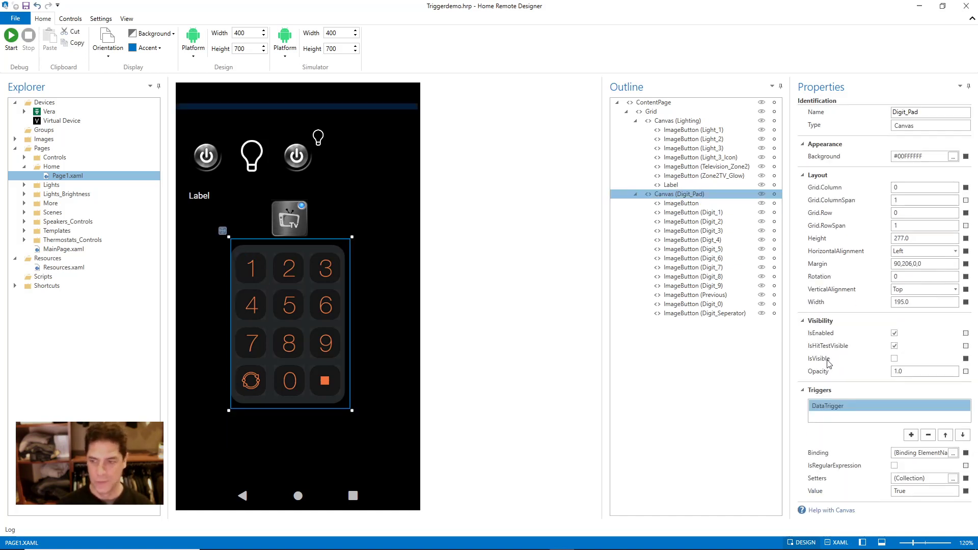
{"action": "left_click", "coordinate": [845, 407]}
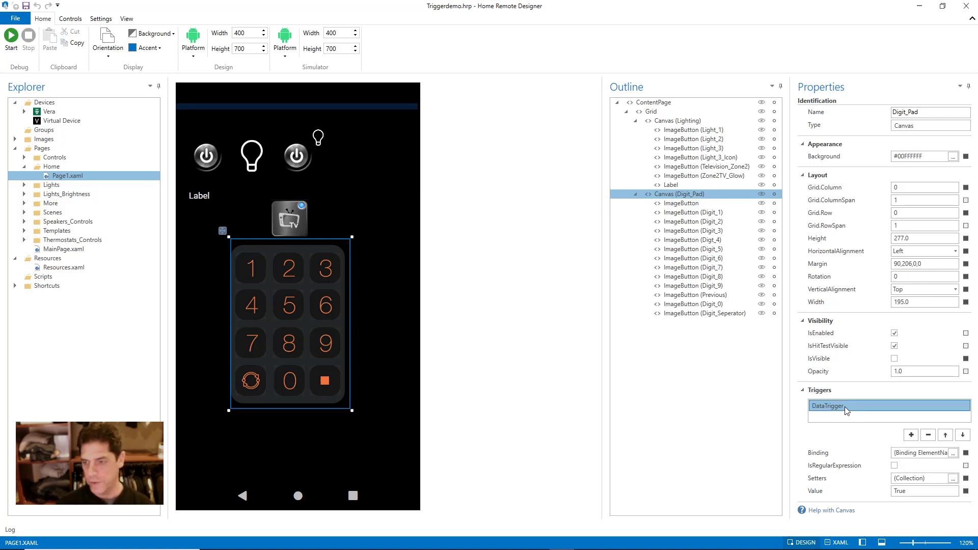
{"action": "left_click", "coordinate": [953, 453]}
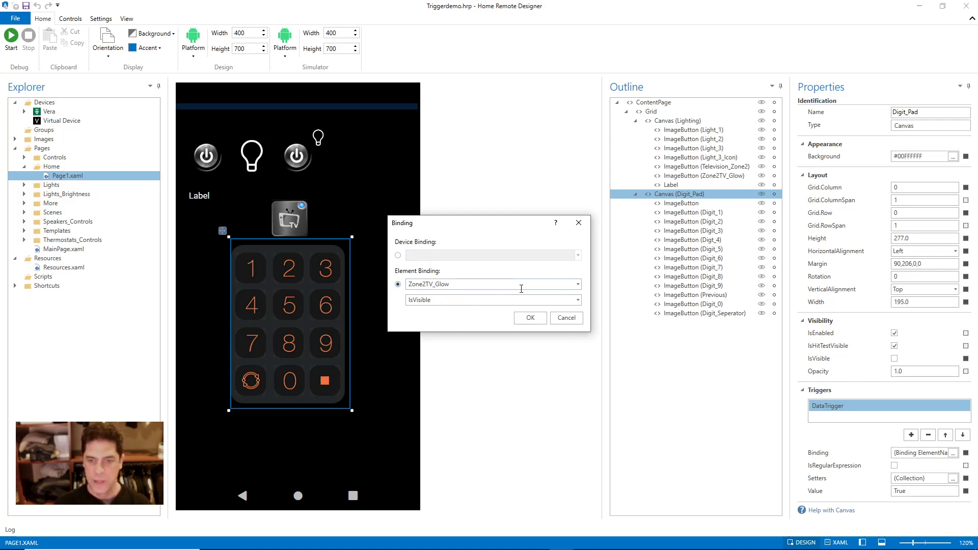
{"action": "left_click", "coordinate": [578, 284]}
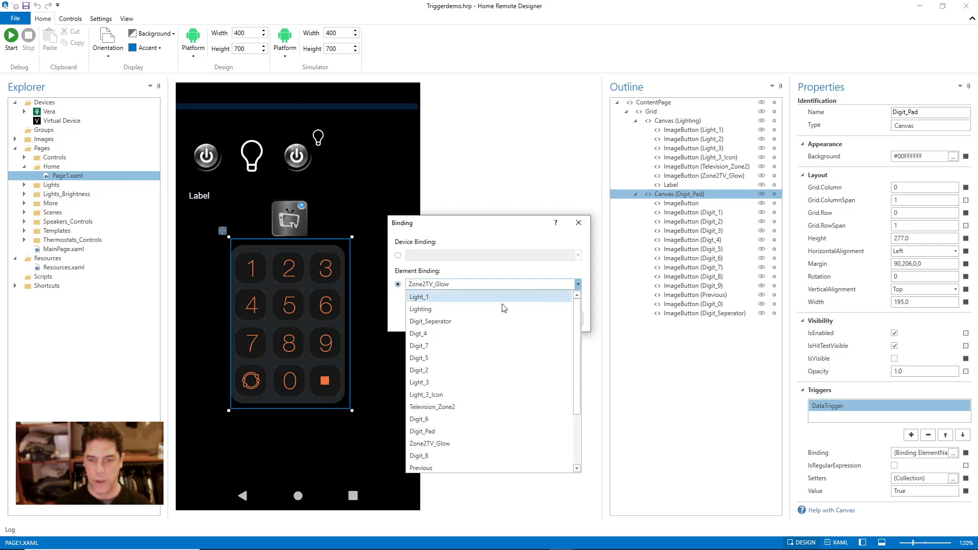
{"action": "scroll", "coordinate": [476, 329], "scroll_direction": "down", "scroll_amount": 2}
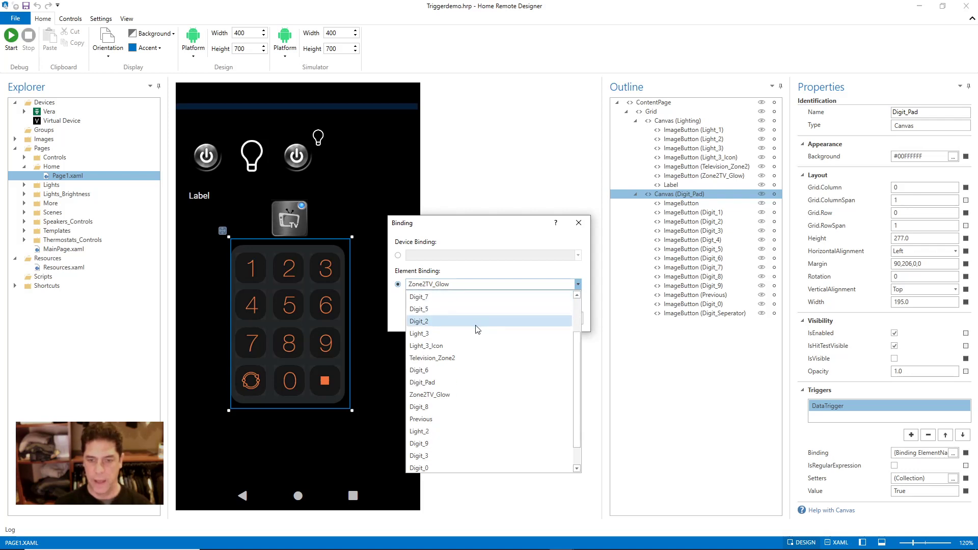
{"action": "left_click", "coordinate": [442, 394]}
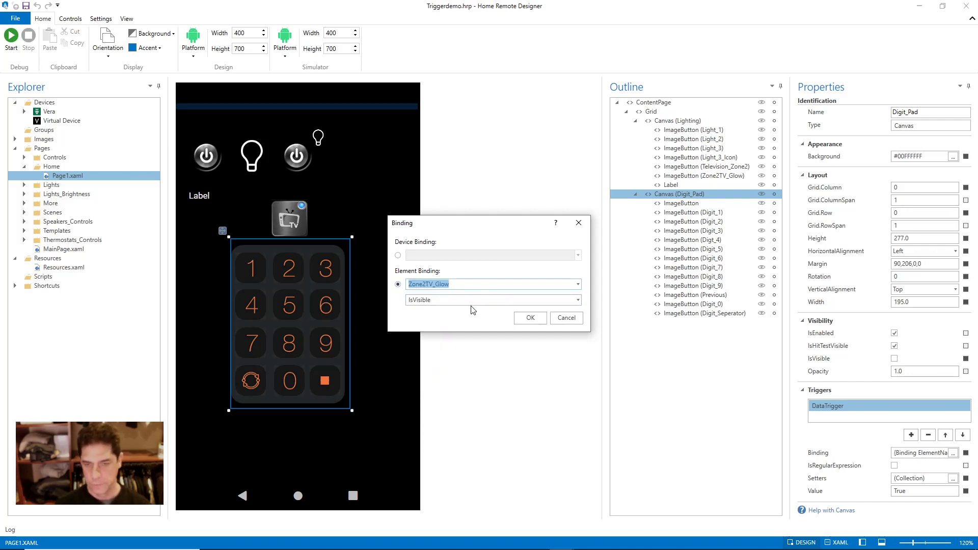
{"action": "left_click", "coordinate": [433, 297]}
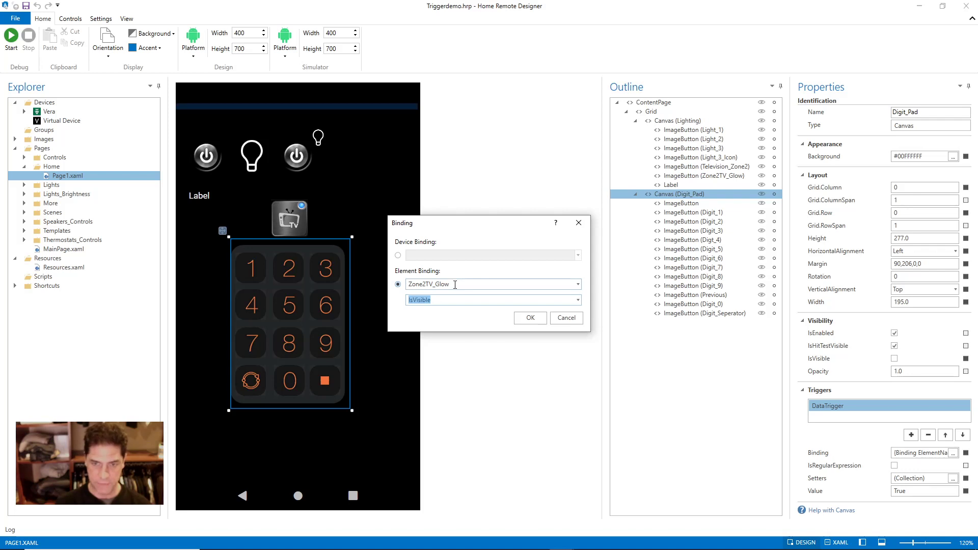
{"action": "left_click", "coordinate": [400, 284]}
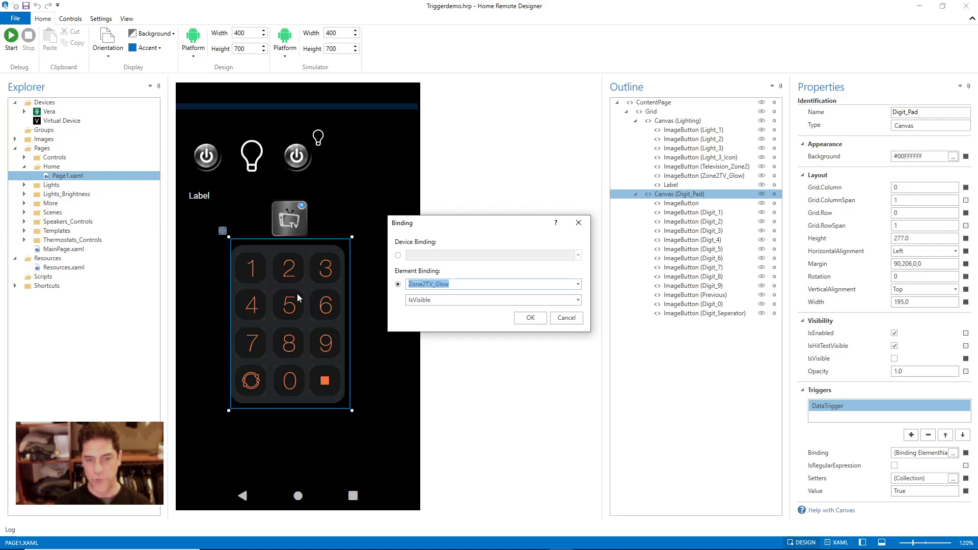
{"action": "left_click", "coordinate": [559, 319]}
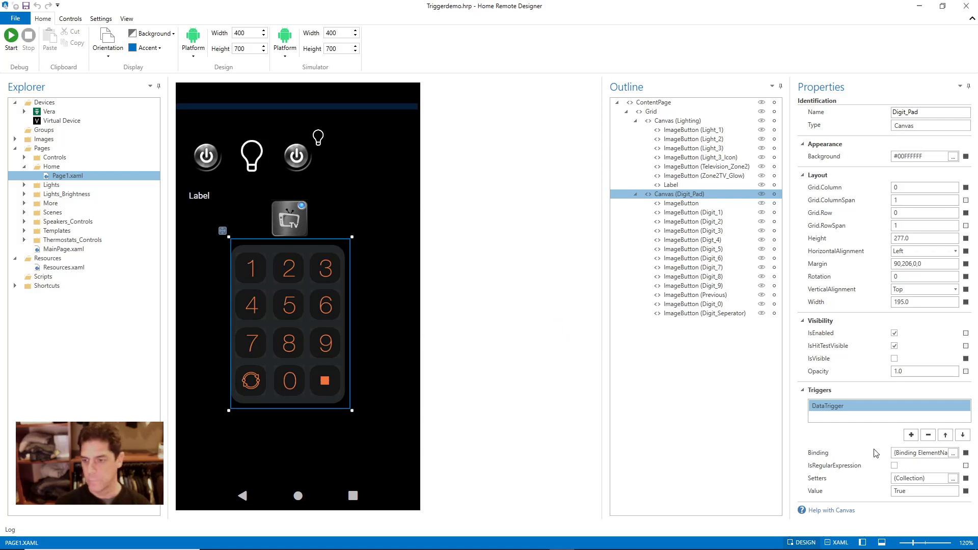
Step: Review the value of Digit_Pad's data trigger and the property and value of its setter
{"action": "left_click", "coordinate": [908, 491]}
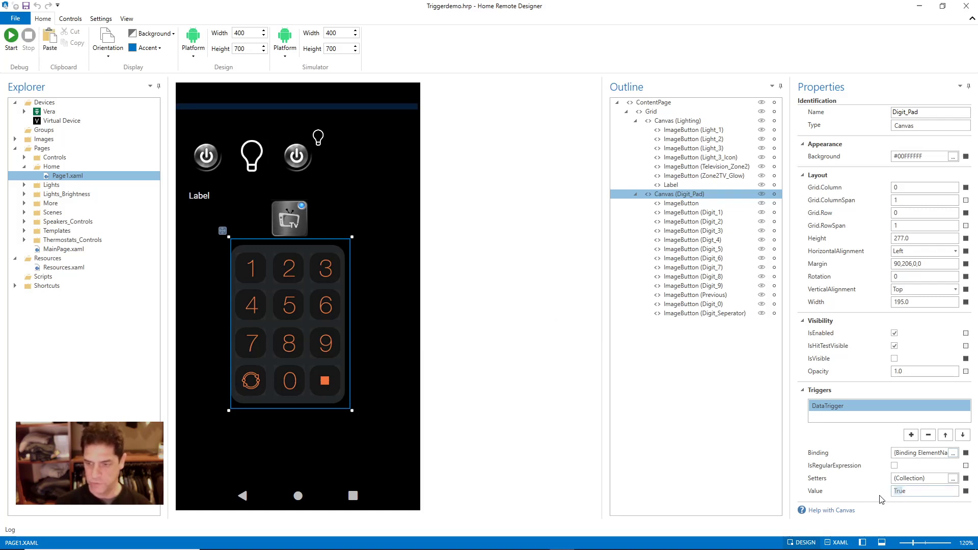
{"action": "double_click", "coordinate": [907, 492]}
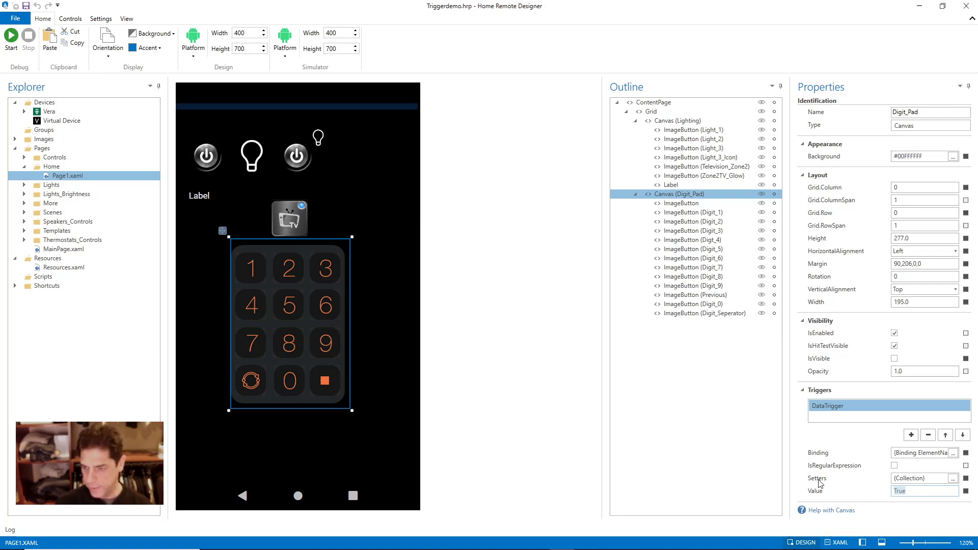
{"action": "left_click", "coordinate": [952, 478]}
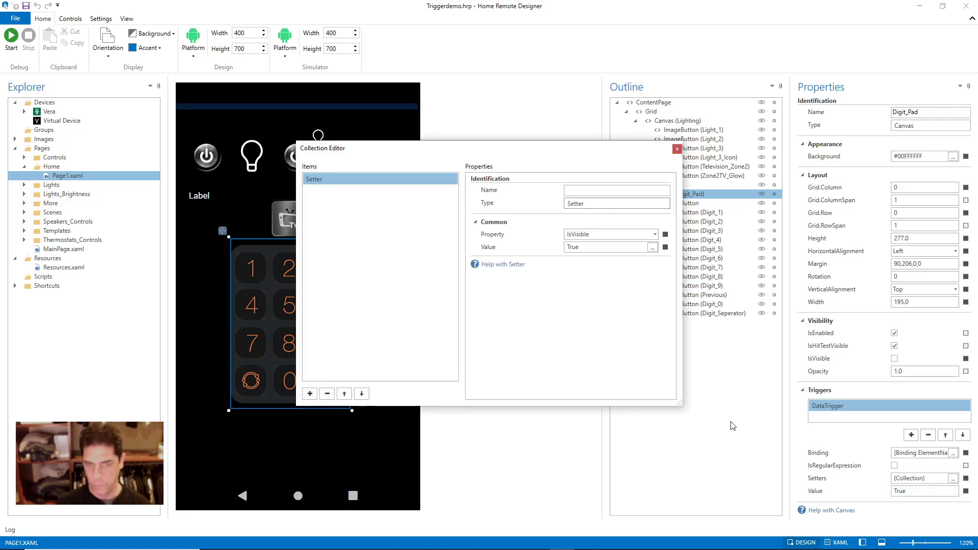
{"action": "left_click", "coordinate": [322, 181]}
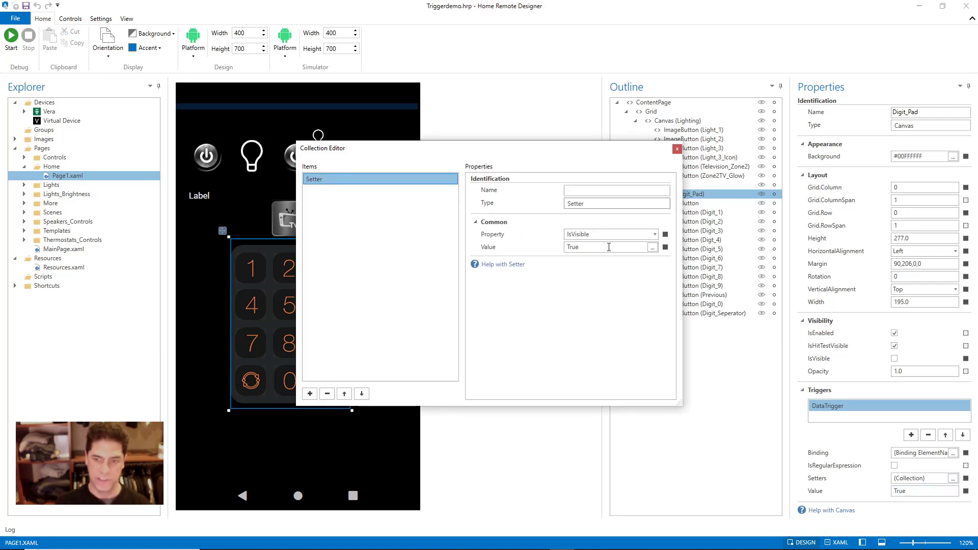
{"action": "left_click", "coordinate": [677, 149]}
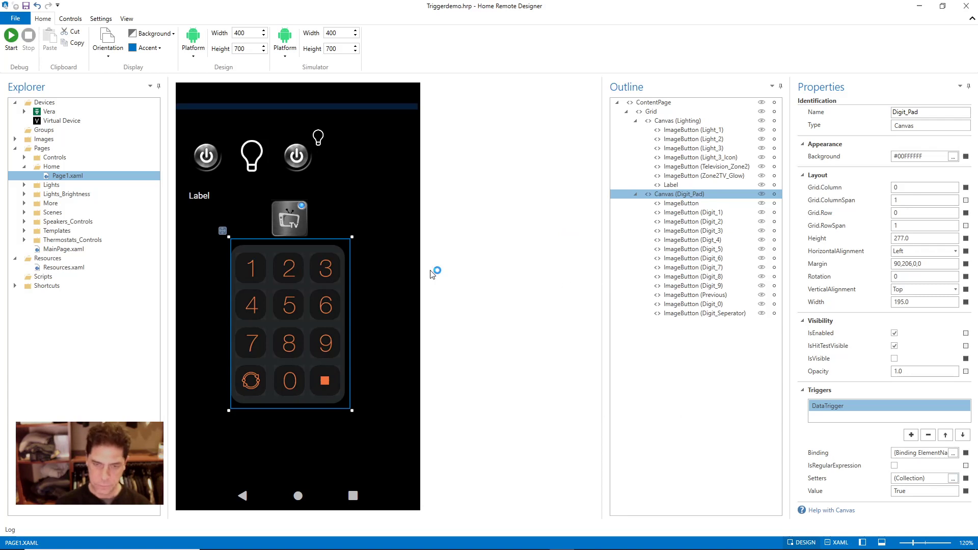
Step: Select the label below the light buttons and open the first condition of its first MultiDataTrigger
{"action": "left_click", "coordinate": [390, 300]}
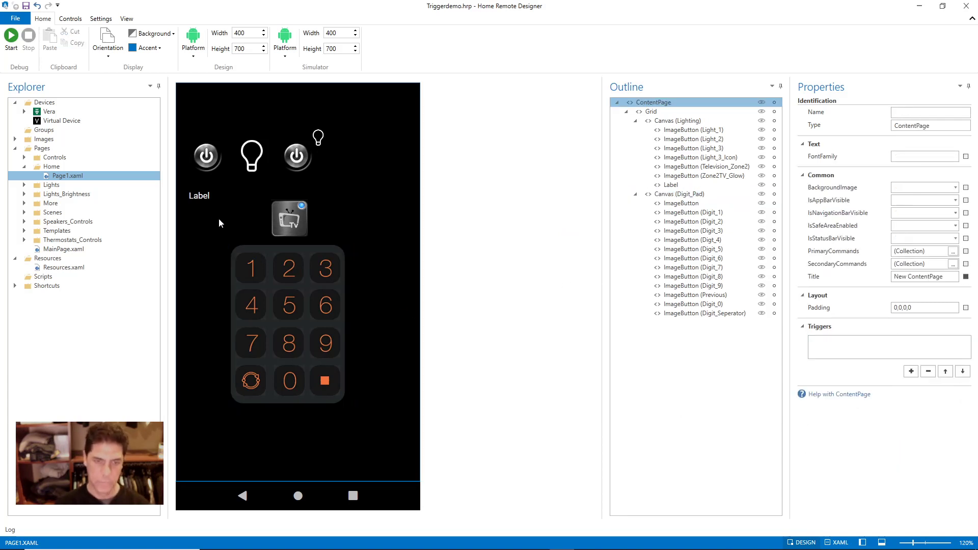
{"action": "left_click", "coordinate": [200, 196]}
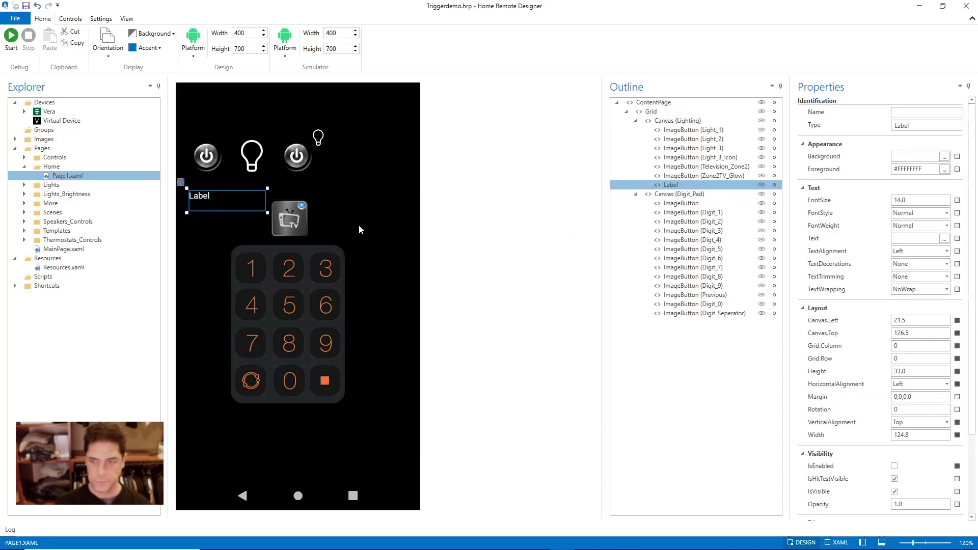
{"action": "scroll", "coordinate": [860, 266], "scroll_direction": "down", "scroll_amount": 4}
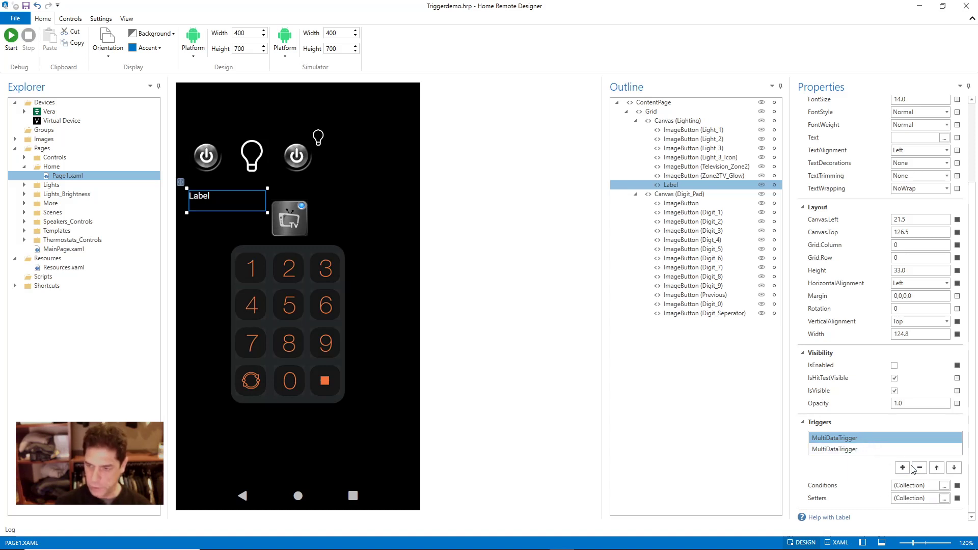
{"action": "left_click", "coordinate": [945, 485]}
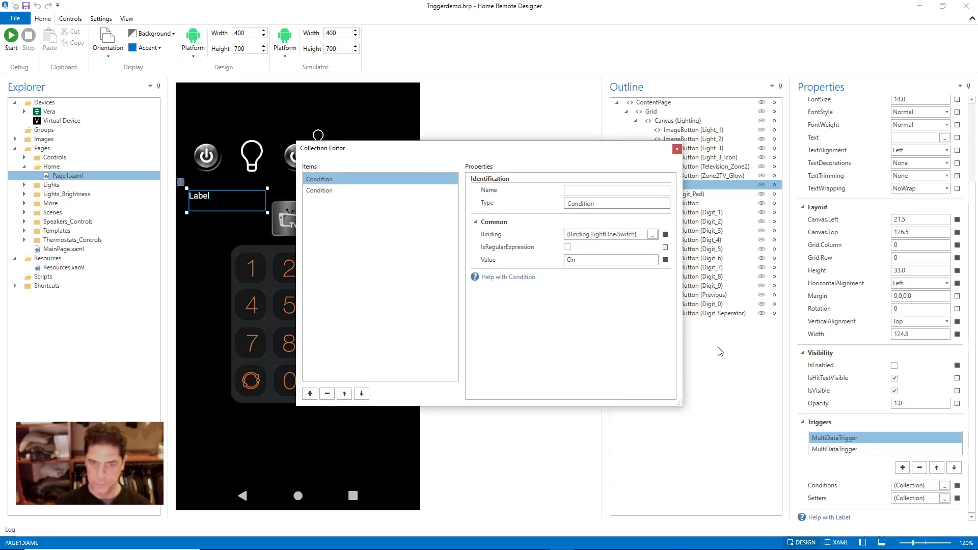
{"action": "left_click", "coordinate": [326, 182]}
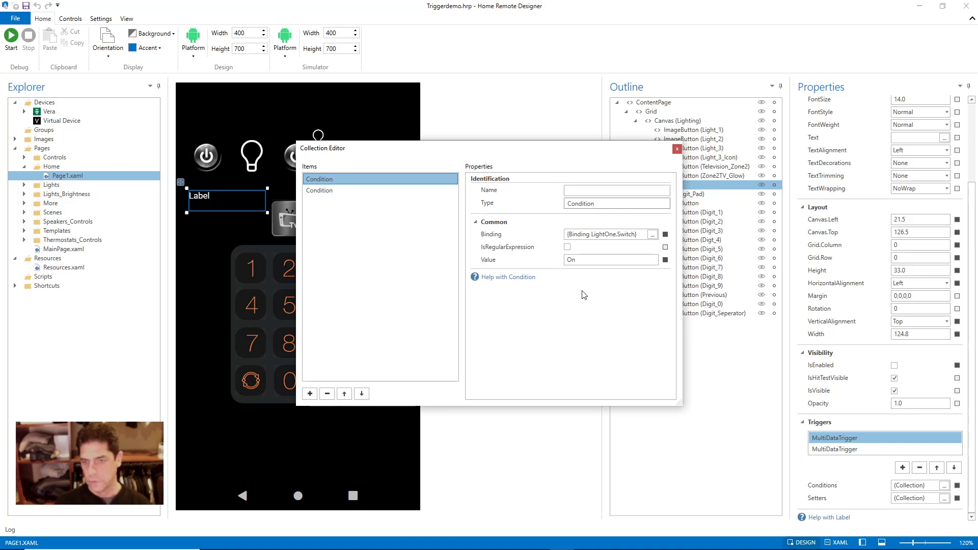
Step: Inspect the first condition's device binding without changing it, and compare its binding and value with the second condition
{"action": "left_click", "coordinate": [652, 234]}
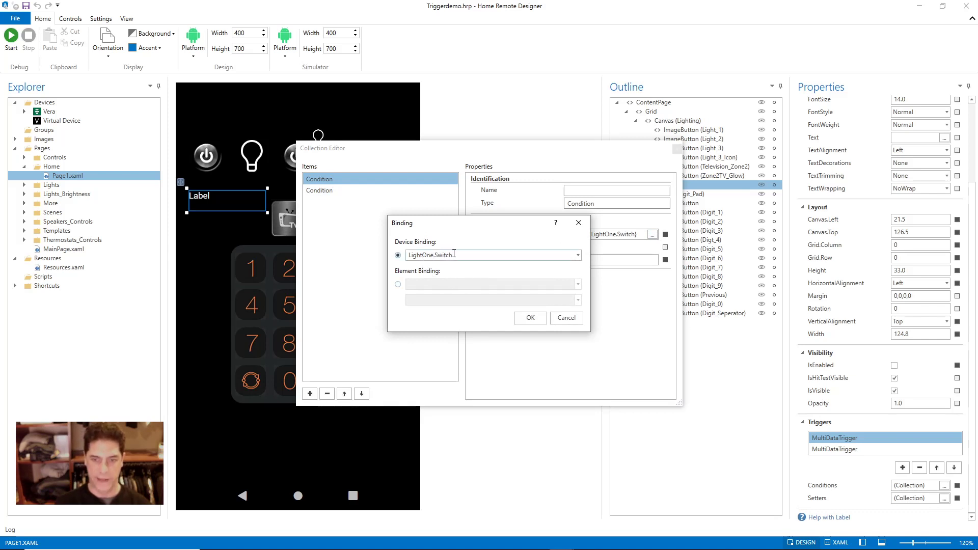
{"action": "left_click", "coordinate": [567, 320]}
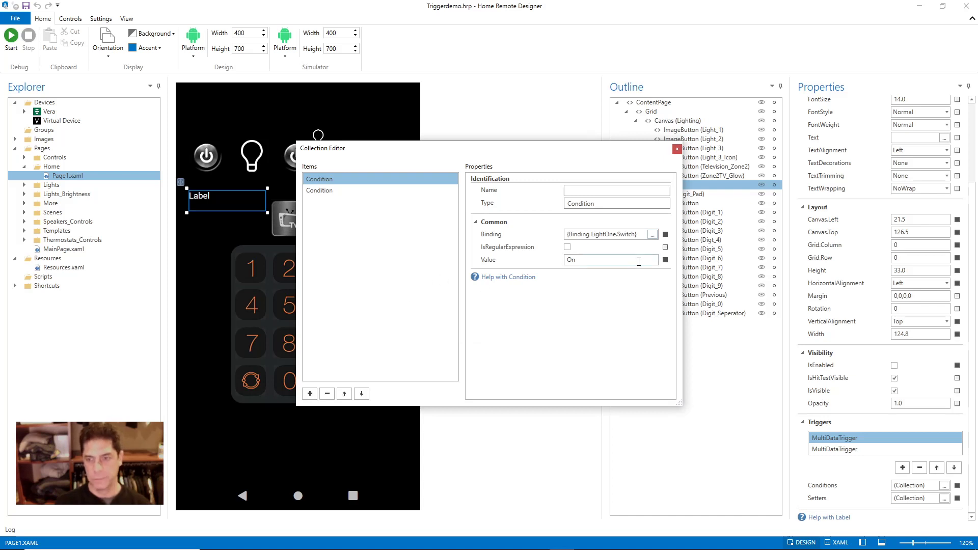
{"action": "left_click", "coordinate": [652, 235]}
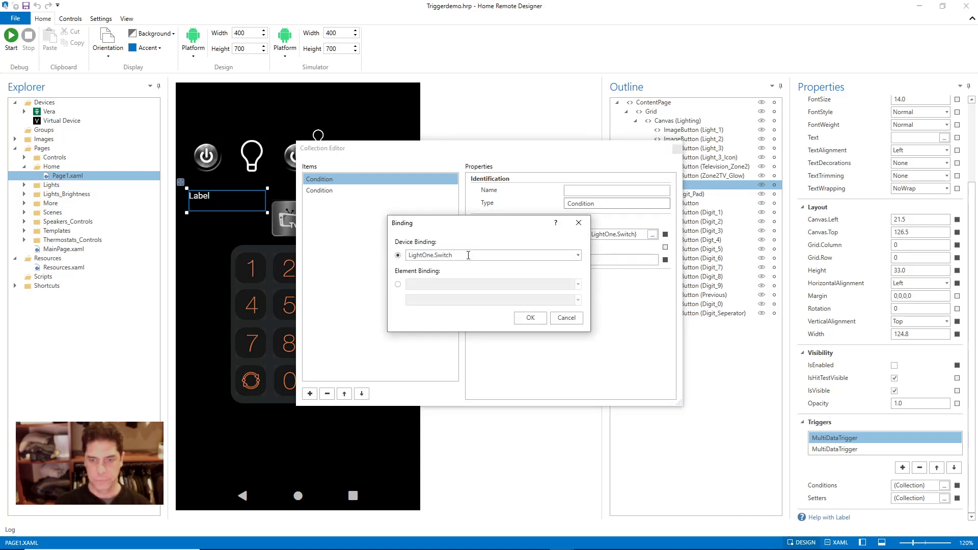
{"action": "left_click", "coordinate": [571, 320]}
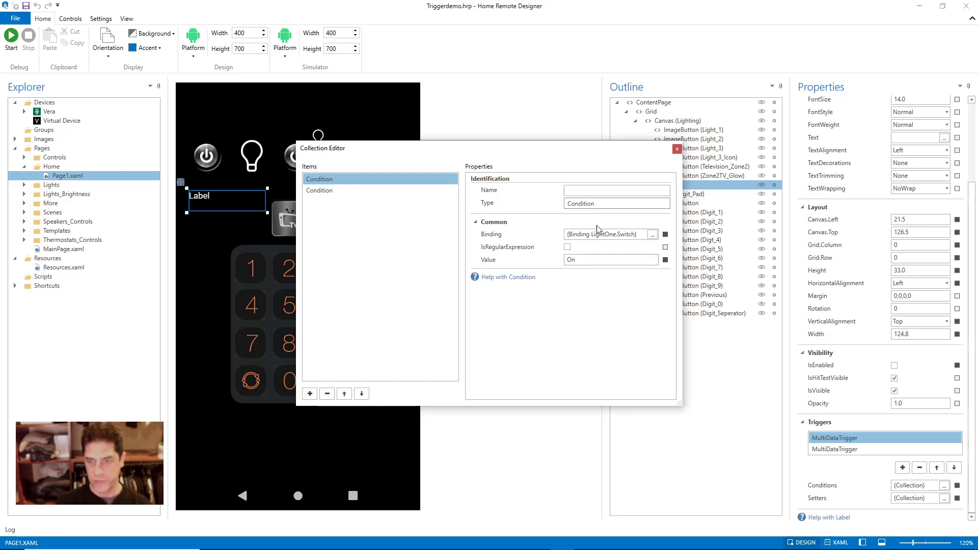
{"action": "left_click", "coordinate": [328, 196]}
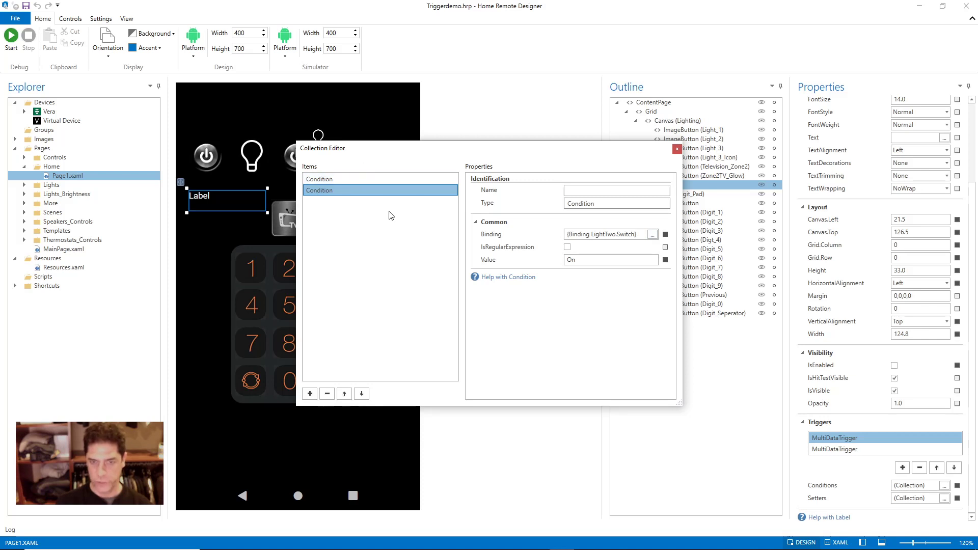
{"action": "left_click", "coordinate": [331, 184]}
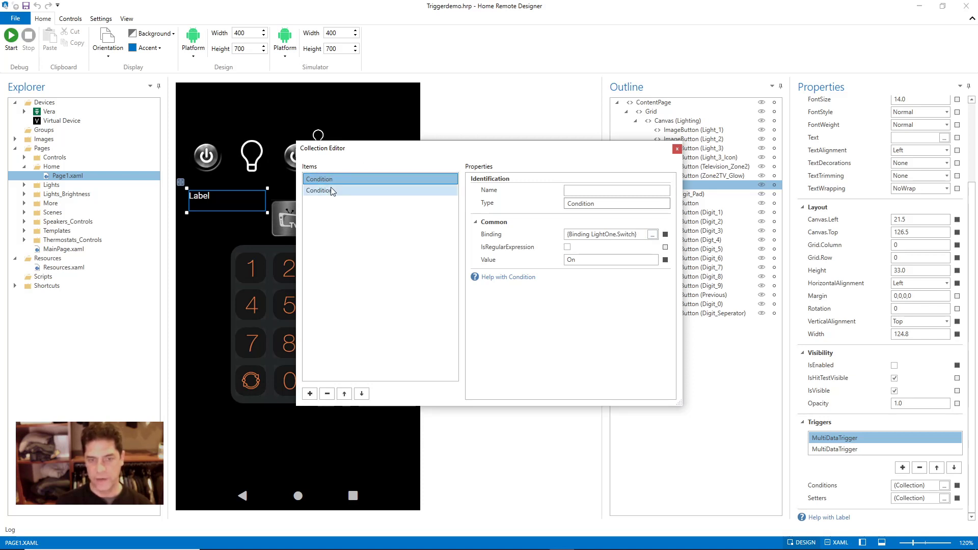
Step: Review the bindings and values of both conditions in the label's first MultiDataTrigger once more, and leave the conditions
{"action": "left_click", "coordinate": [332, 187]}
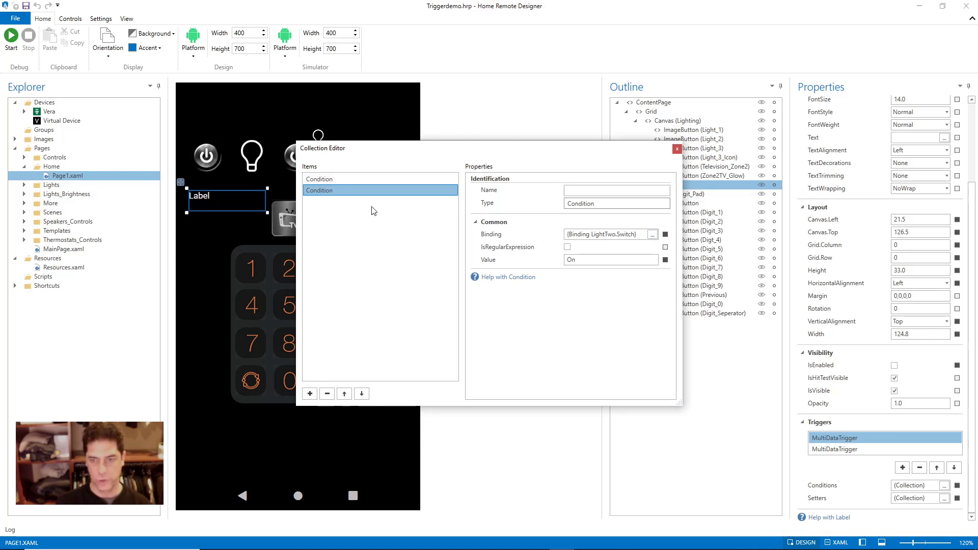
{"action": "left_click", "coordinate": [322, 182]}
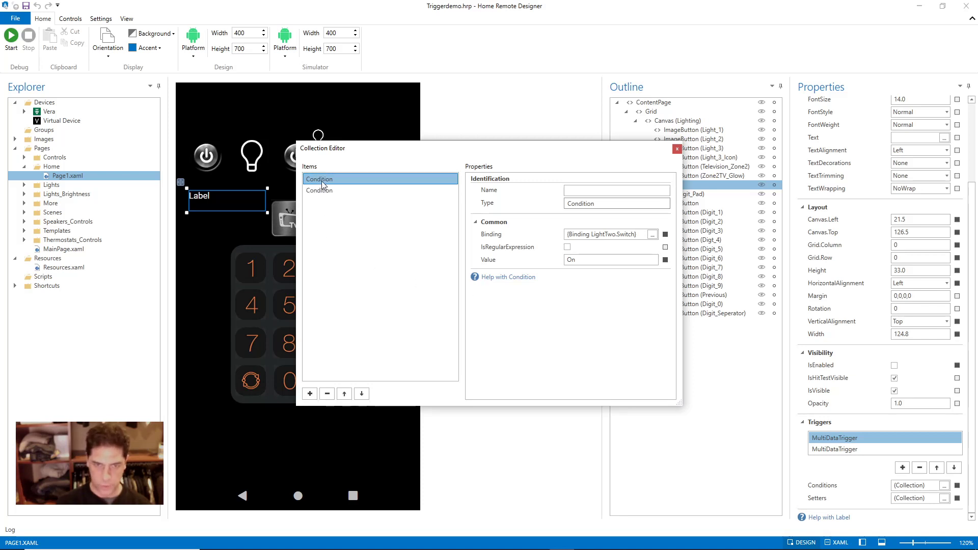
{"action": "left_click", "coordinate": [325, 191]}
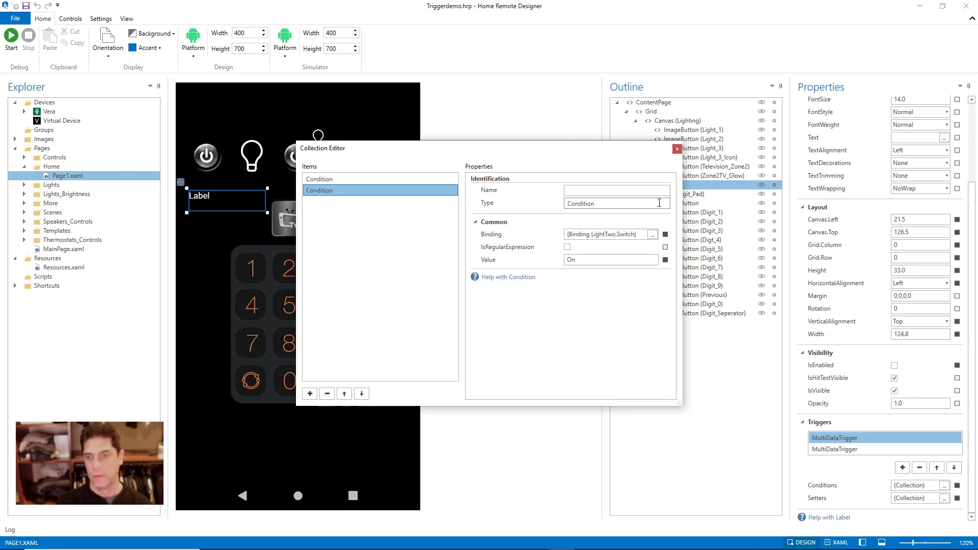
{"action": "left_click", "coordinate": [677, 149]}
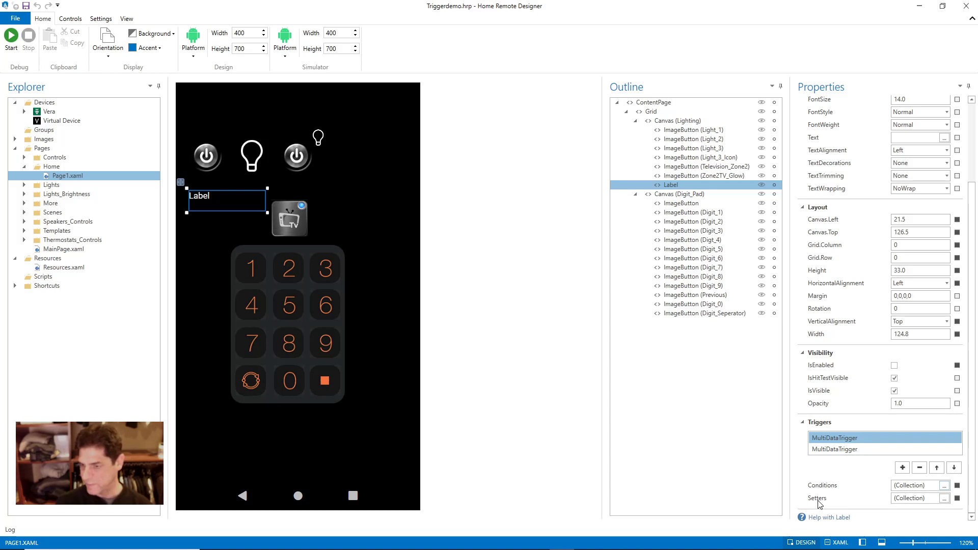
Step: Examine the property and value of the setter in the label's first MultiDataTrigger without changing them
{"action": "left_click", "coordinate": [944, 500]}
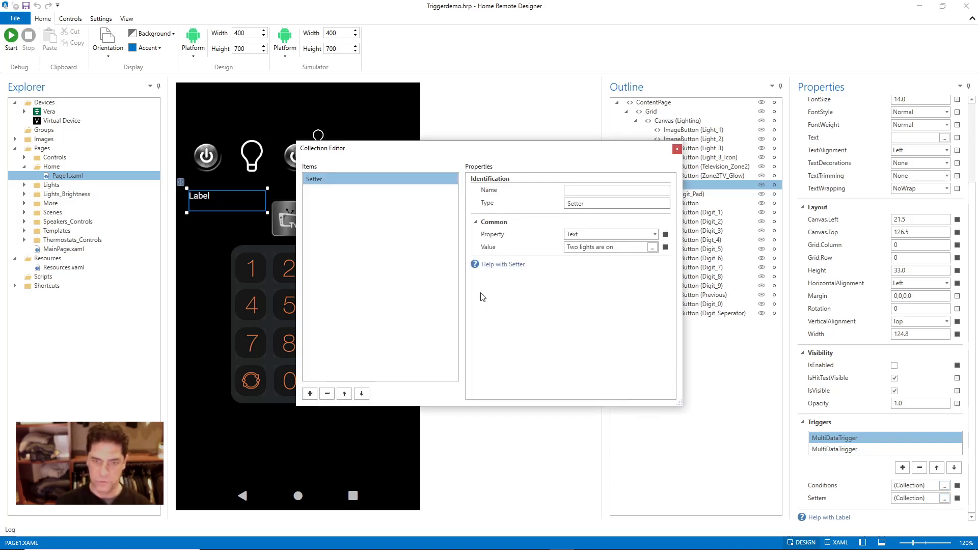
{"action": "left_click", "coordinate": [319, 181]}
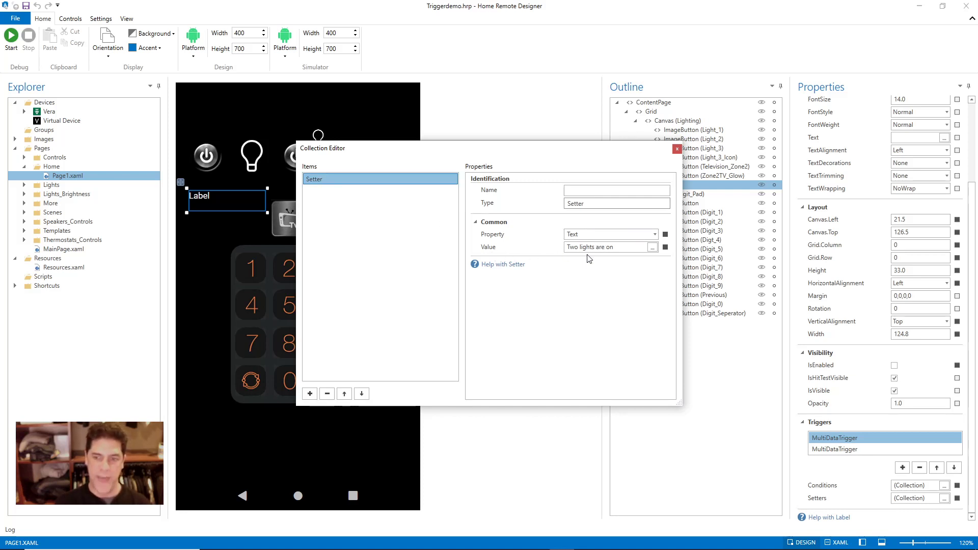
{"action": "left_click", "coordinate": [641, 248]}
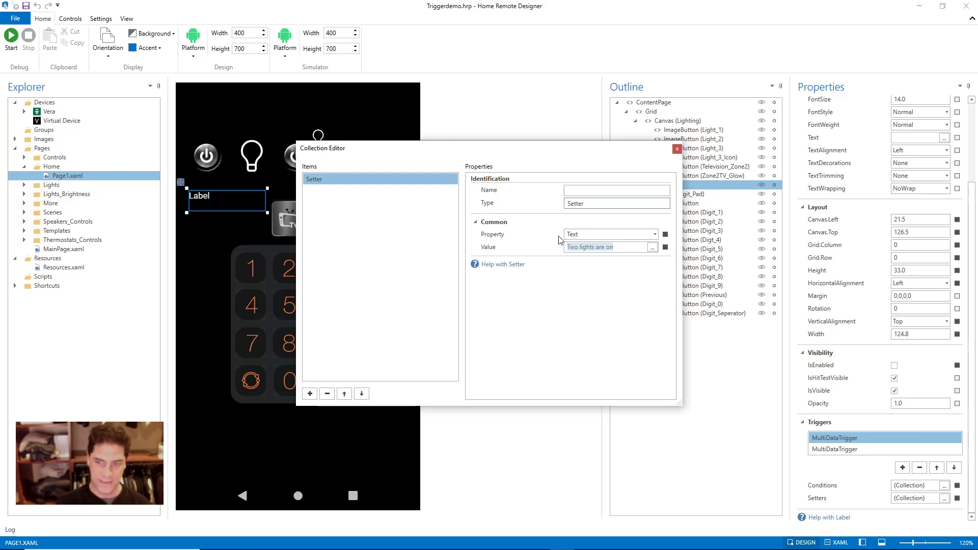
{"action": "left_click", "coordinate": [678, 150]}
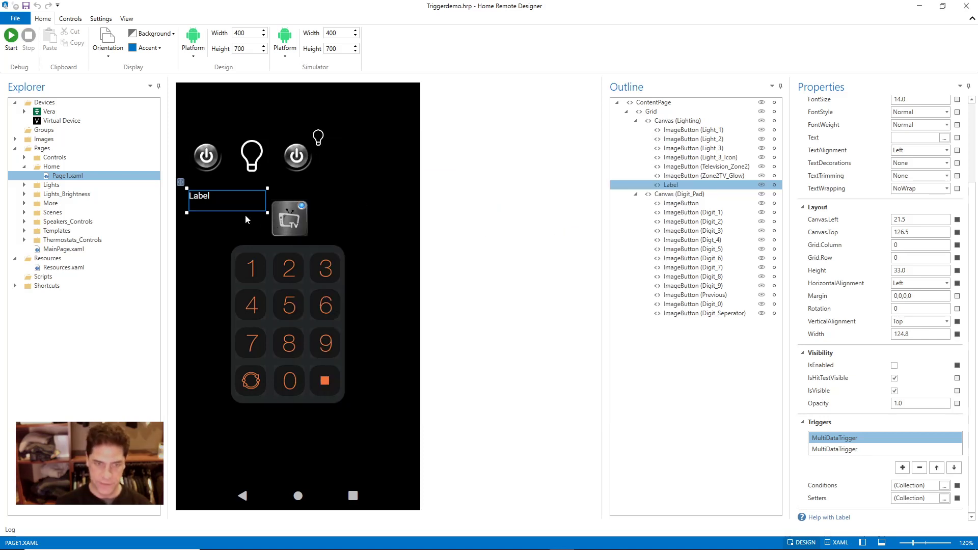
Step: Select the label's second MultiDataTrigger and open its conditions
{"action": "left_click", "coordinate": [824, 450]}
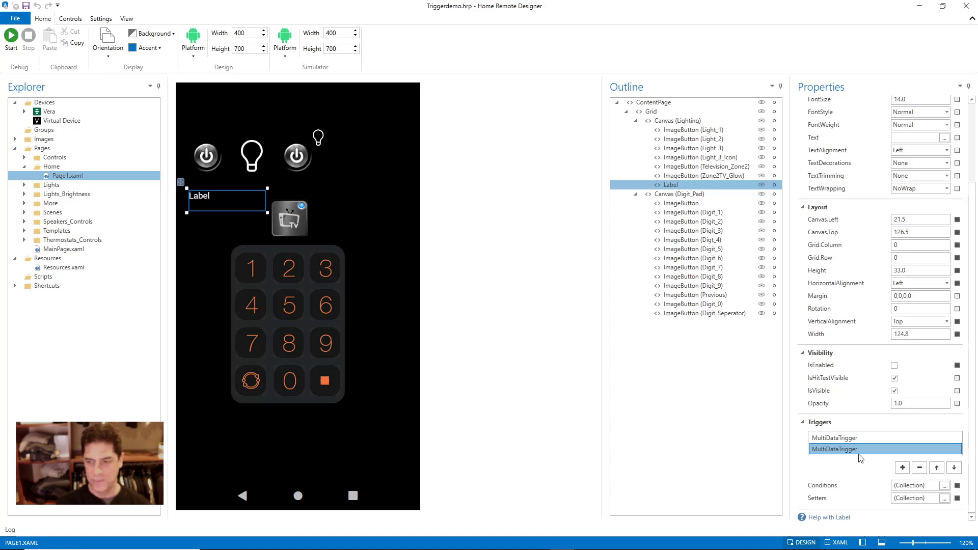
{"action": "left_click", "coordinate": [858, 440]}
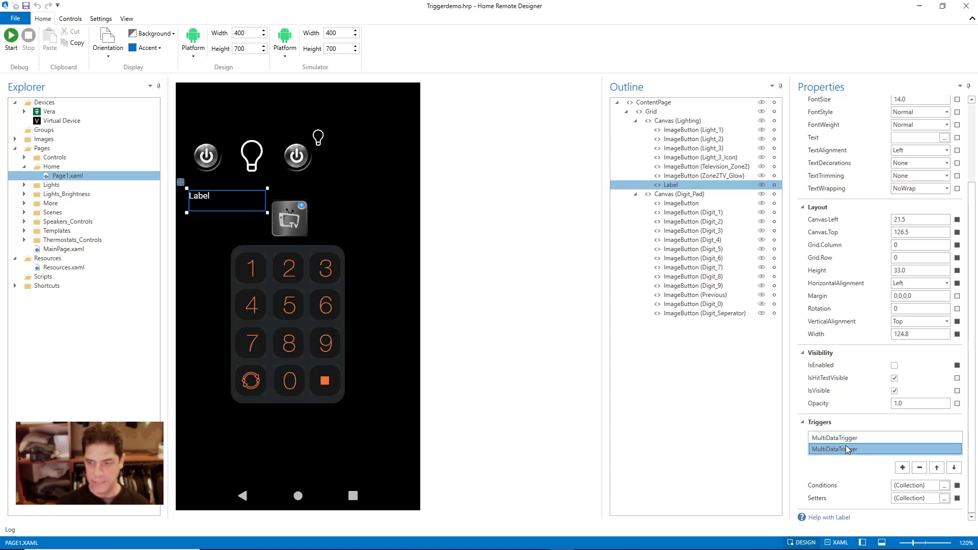
{"action": "left_click", "coordinate": [848, 449]}
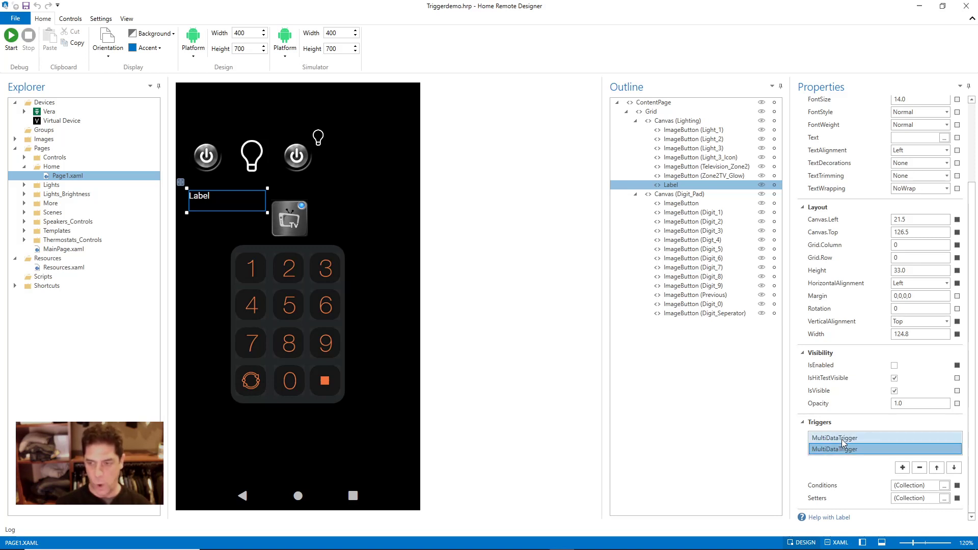
{"action": "left_click", "coordinate": [844, 439]}
{"action": "left_click", "coordinate": [848, 451]}
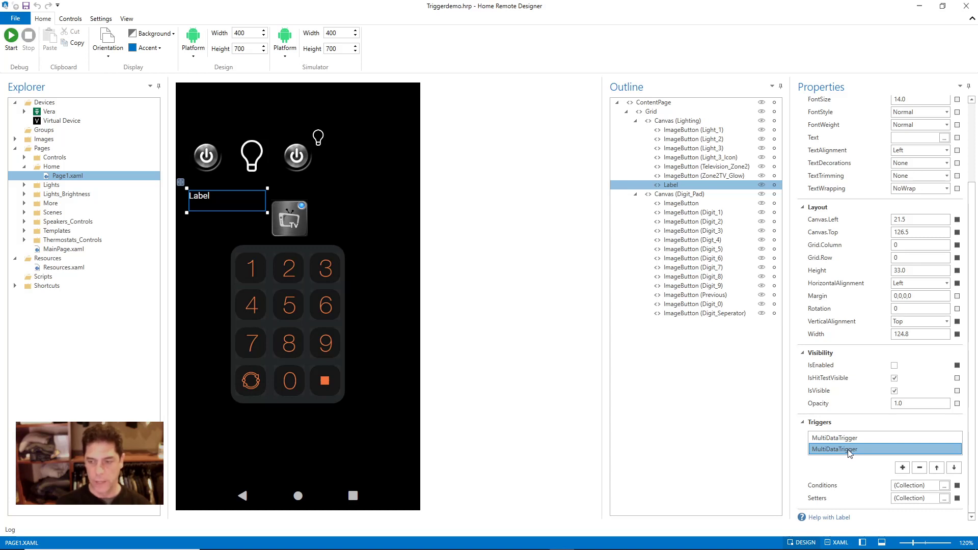
{"action": "left_click", "coordinate": [944, 486]}
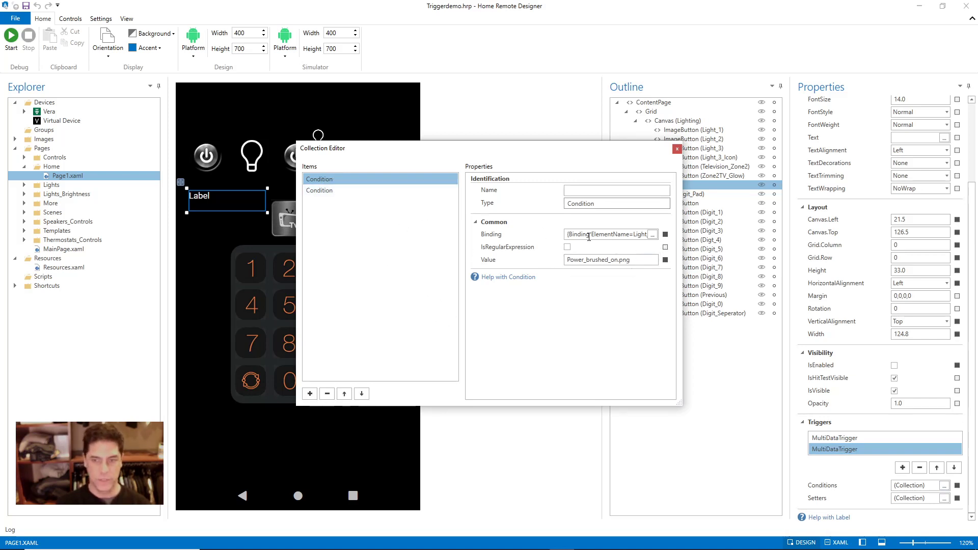
Step: Inspect the first condition's element binding, browse the available element properties, and keep Image of Light_1 as the bound property
{"action": "left_click", "coordinate": [653, 235]}
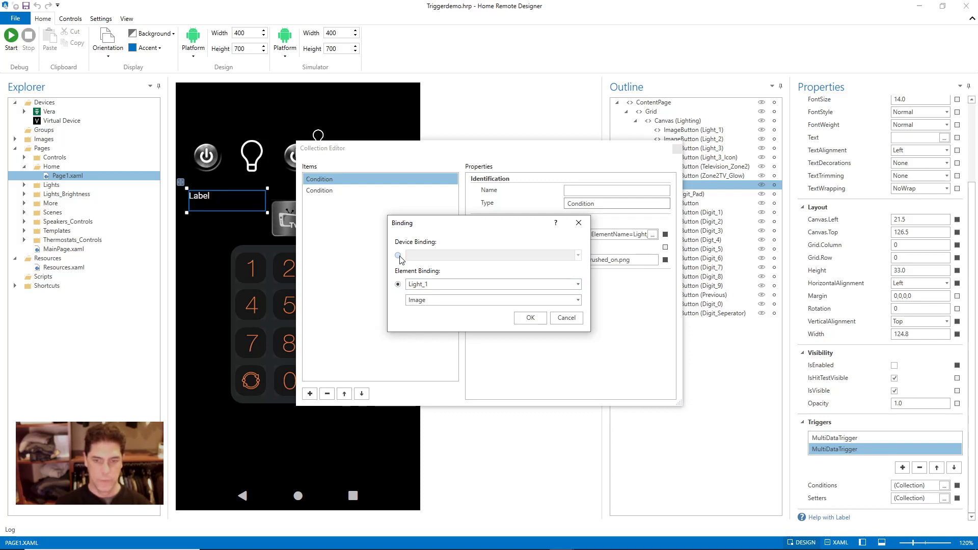
{"action": "double_click", "coordinate": [429, 300]}
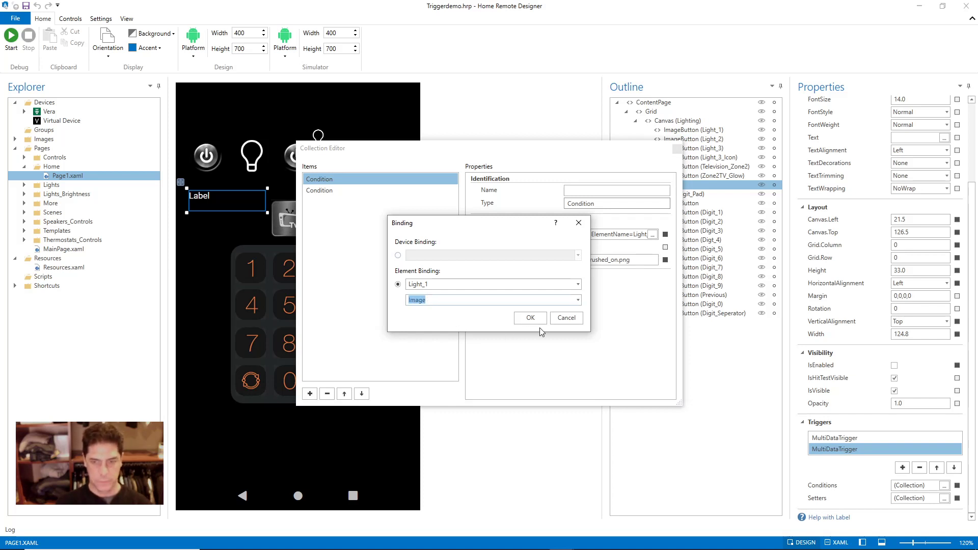
{"action": "left_click", "coordinate": [577, 304]}
{"action": "left_click", "coordinate": [577, 304]}
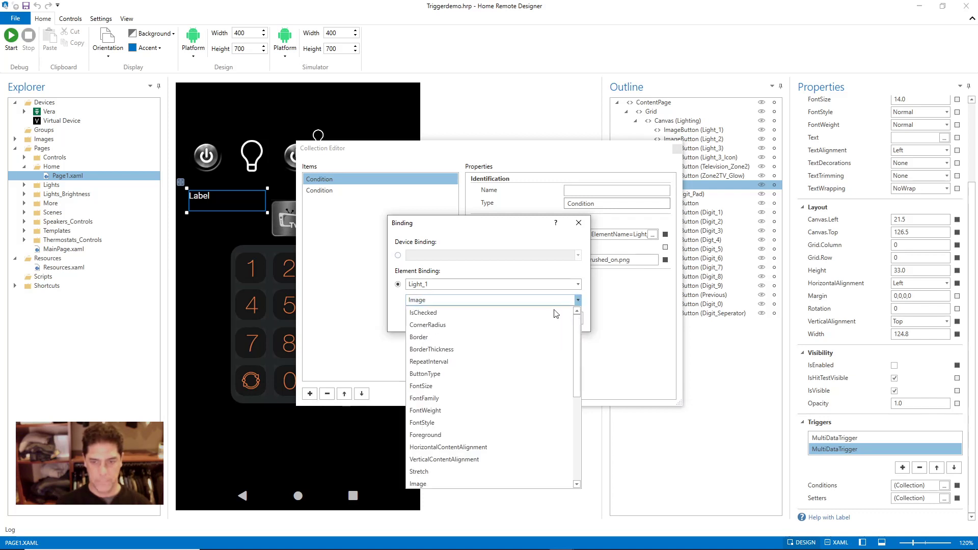
{"action": "left_click", "coordinate": [417, 484]}
{"action": "left_click", "coordinate": [529, 319]}
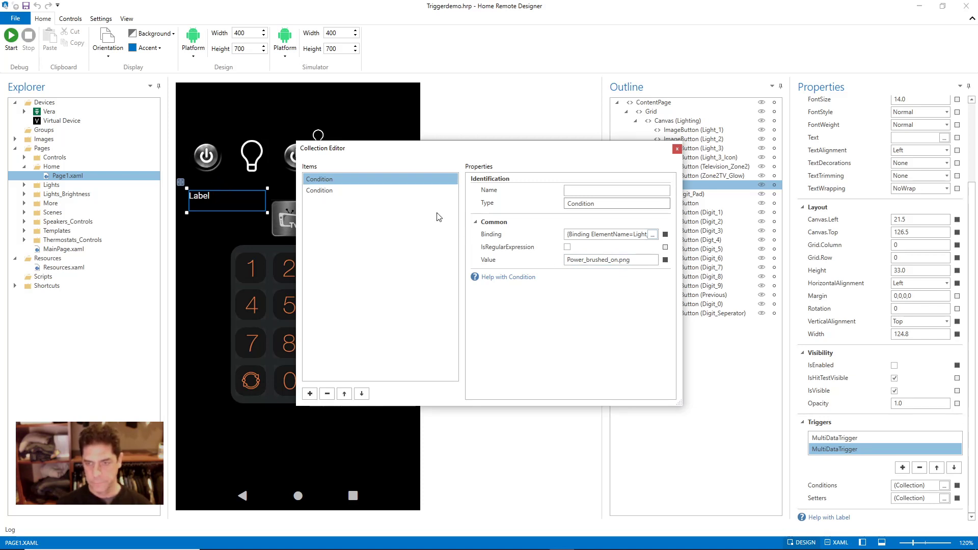
Step: Inspect the second condition's element binding and colour value without changing them, compare it with the first condition, and leave the conditions
{"action": "left_click", "coordinate": [312, 193]}
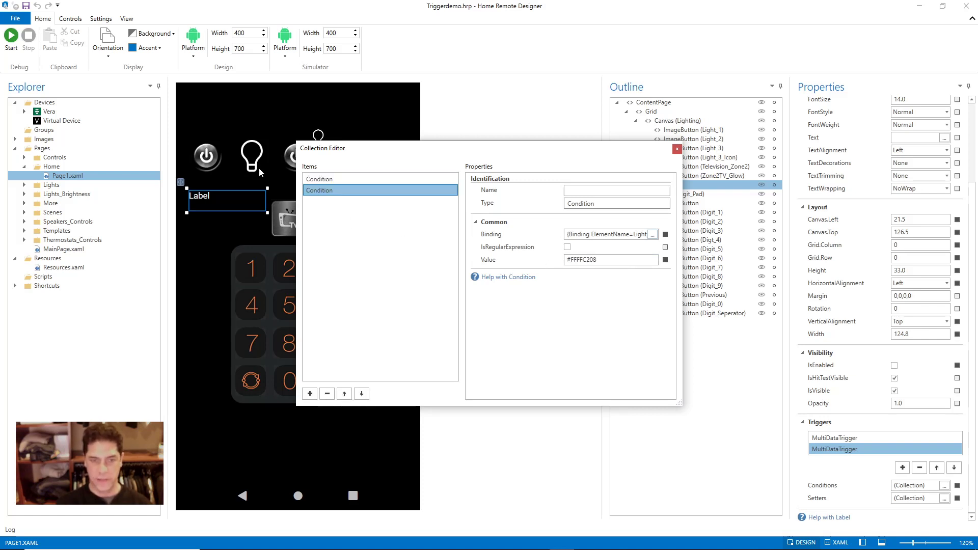
{"action": "left_click", "coordinate": [652, 235]}
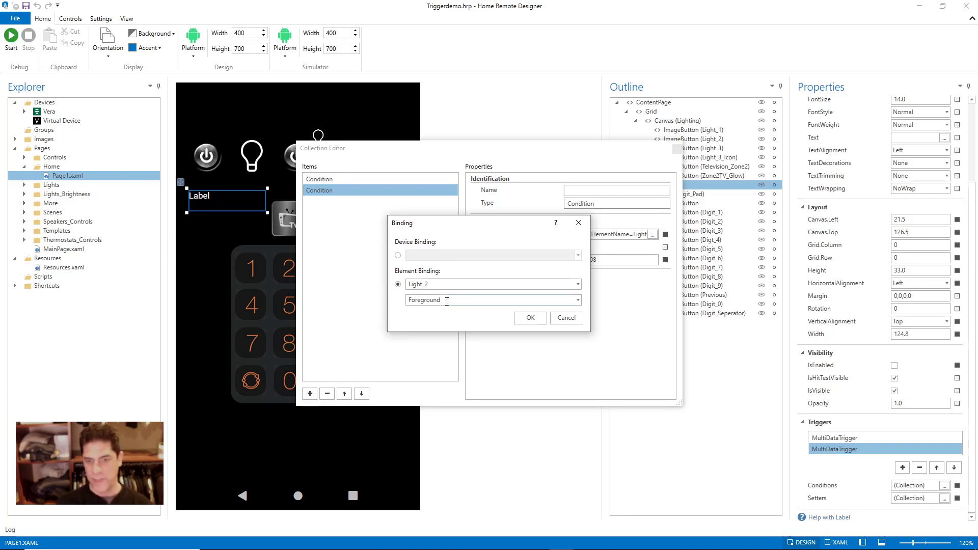
{"action": "left_click", "coordinate": [566, 319]}
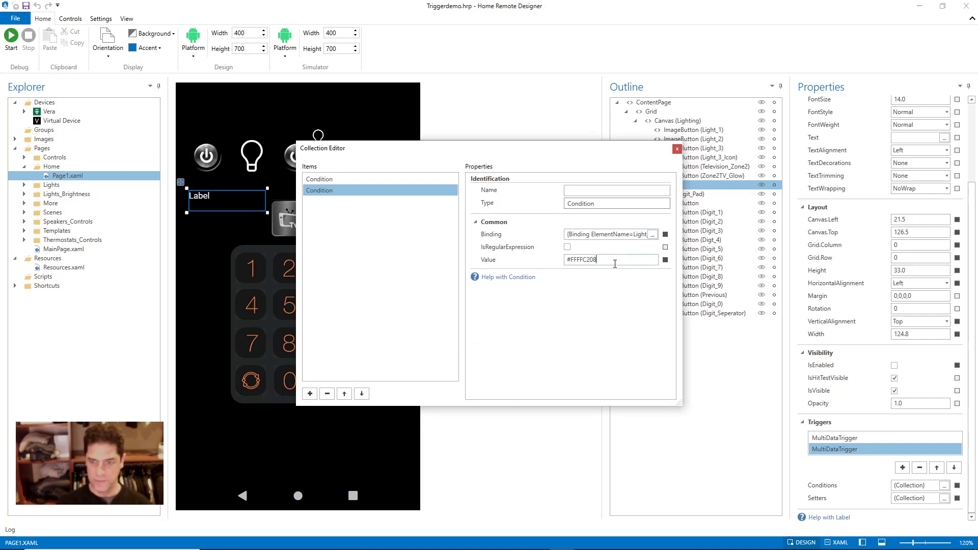
{"action": "left_click_drag", "start_coordinate": [615, 265], "coordinate": [550, 266]}
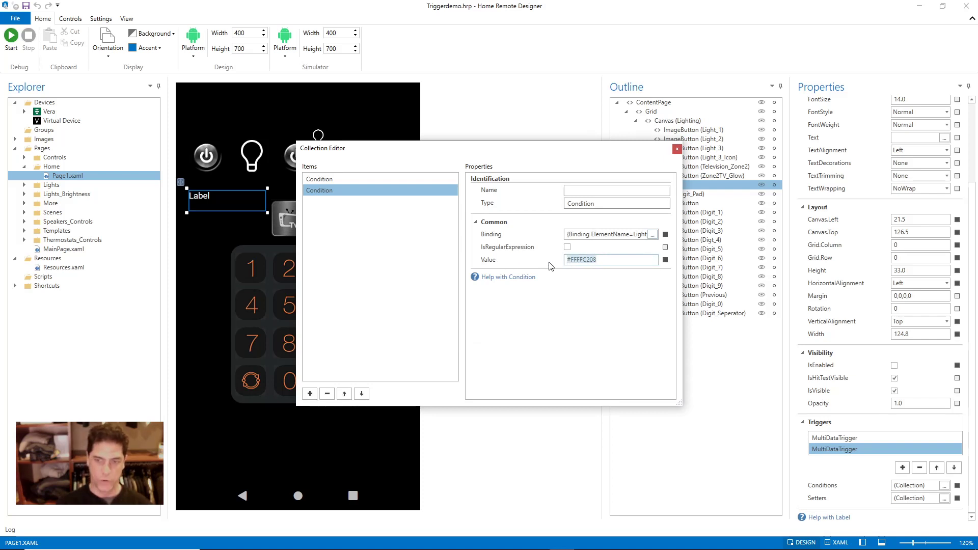
{"action": "left_click", "coordinate": [603, 262]}
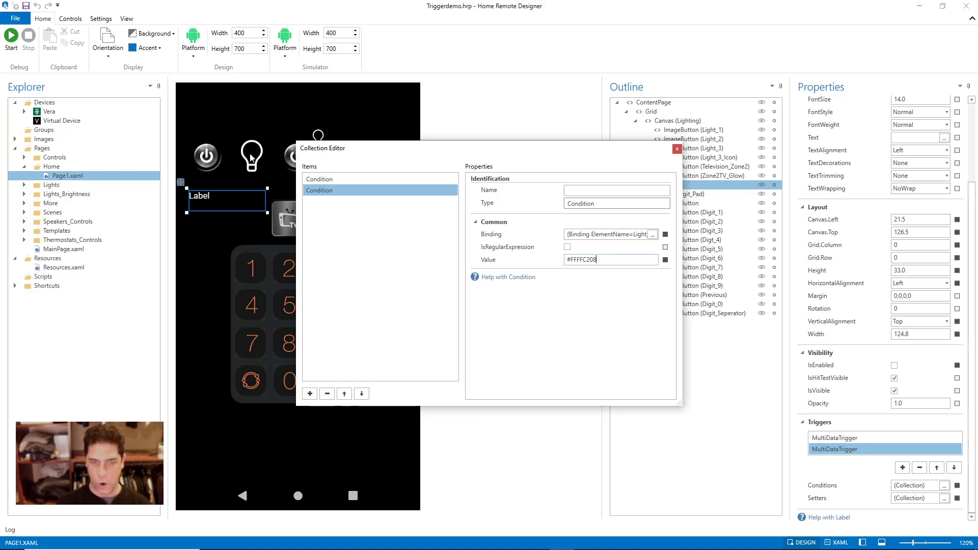
{"action": "left_click", "coordinate": [320, 182]}
{"action": "left_click", "coordinate": [320, 190]}
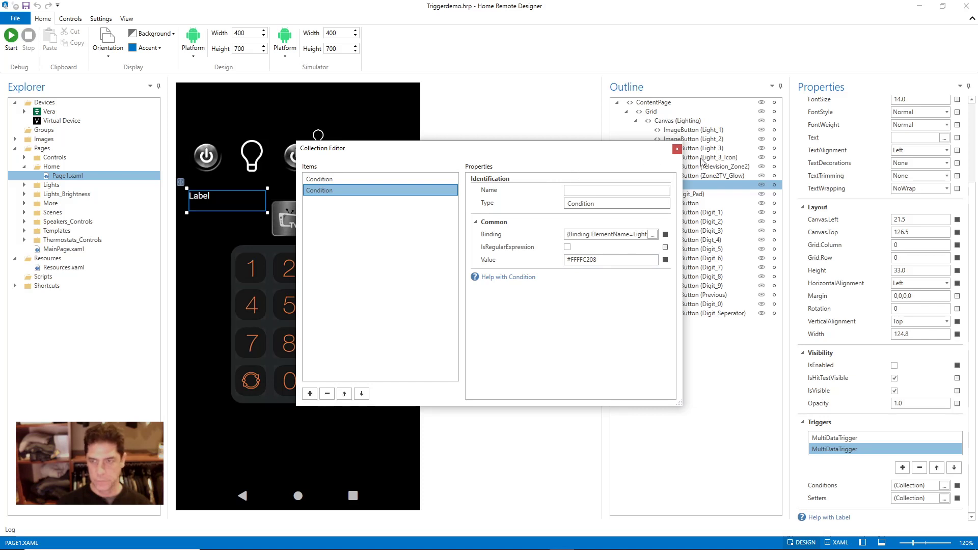
{"action": "left_click", "coordinate": [678, 149]}
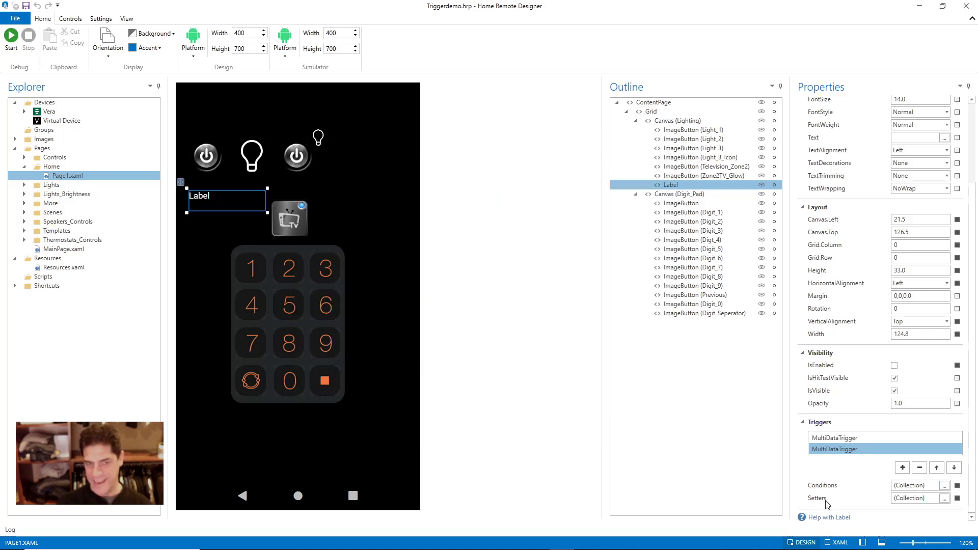
Step: Review the setter of the label's second MultiDataTrigger, close it unchanged, and deselect the label
{"action": "left_click", "coordinate": [944, 499]}
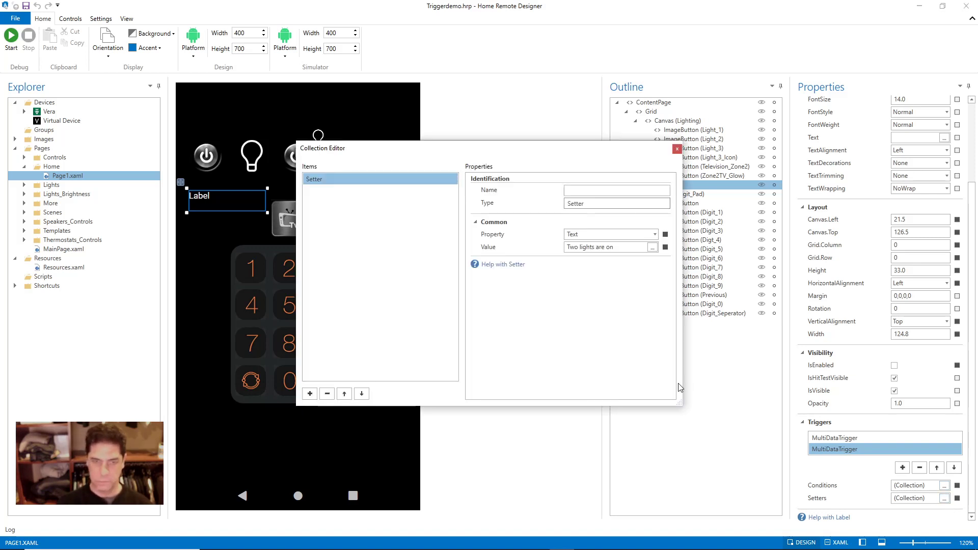
{"action": "left_click", "coordinate": [344, 181]}
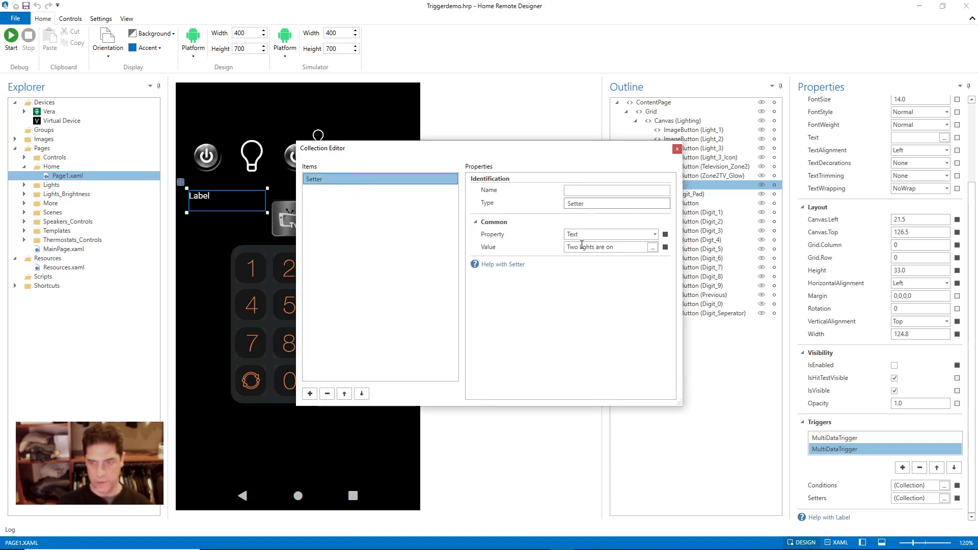
{"action": "left_click", "coordinate": [677, 148]}
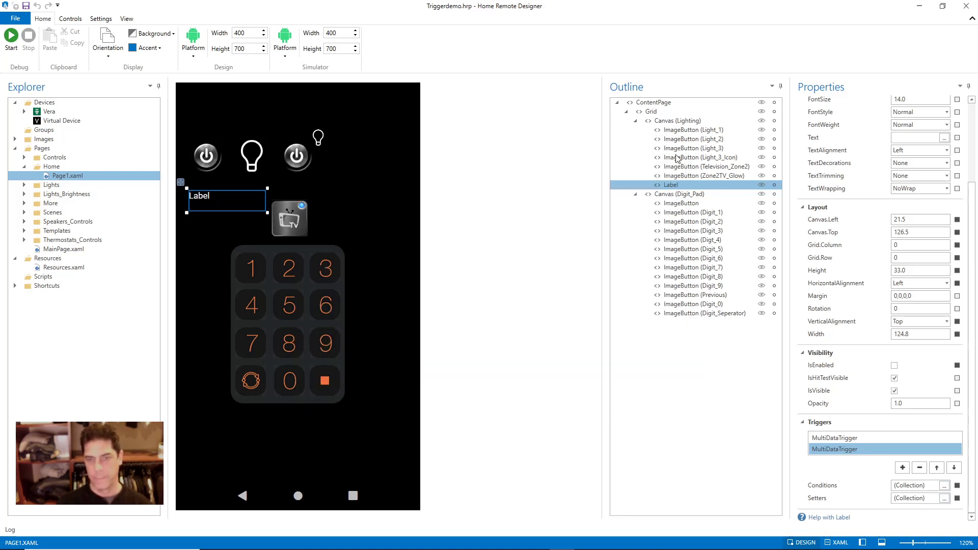
{"action": "left_click", "coordinate": [368, 227]}
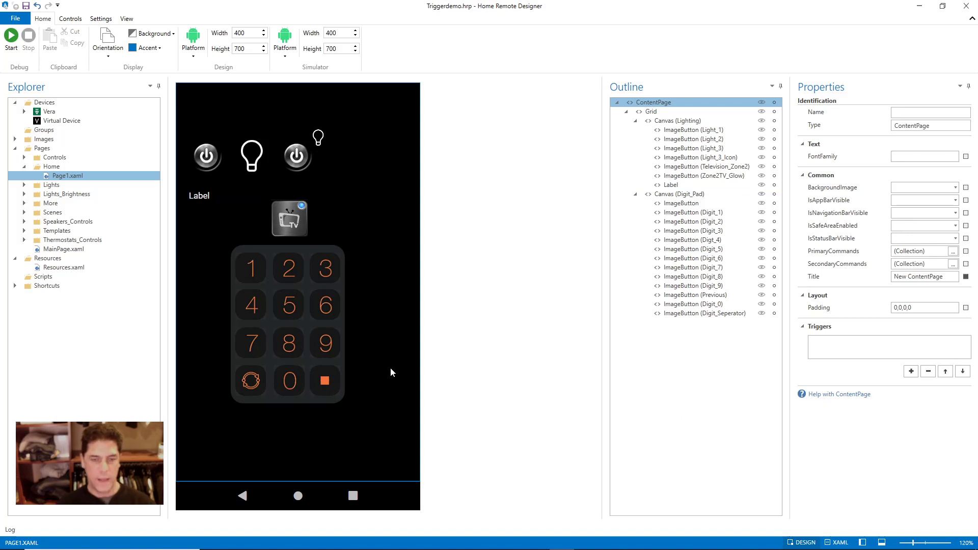